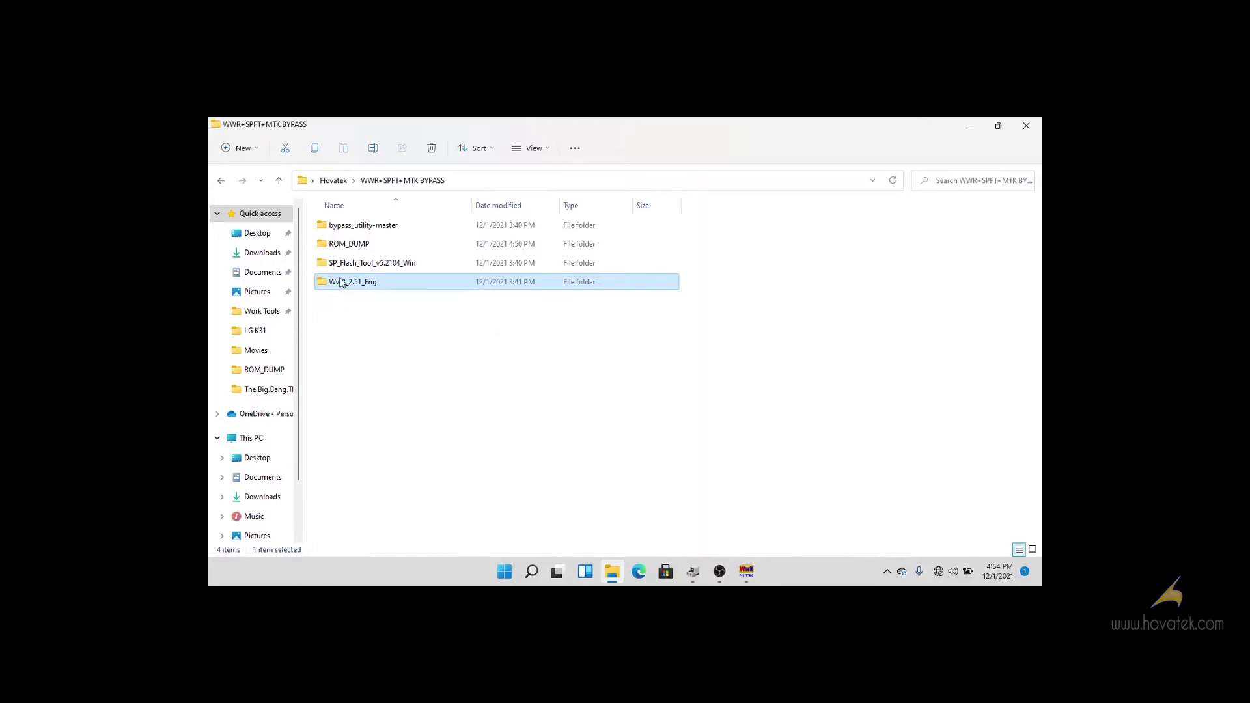
# Locate WwR_MTK_2_51.exe in the WwR_2.51_Eng folder and bring up the WwR MTK program
pyautogui.doubleClick(340, 282)
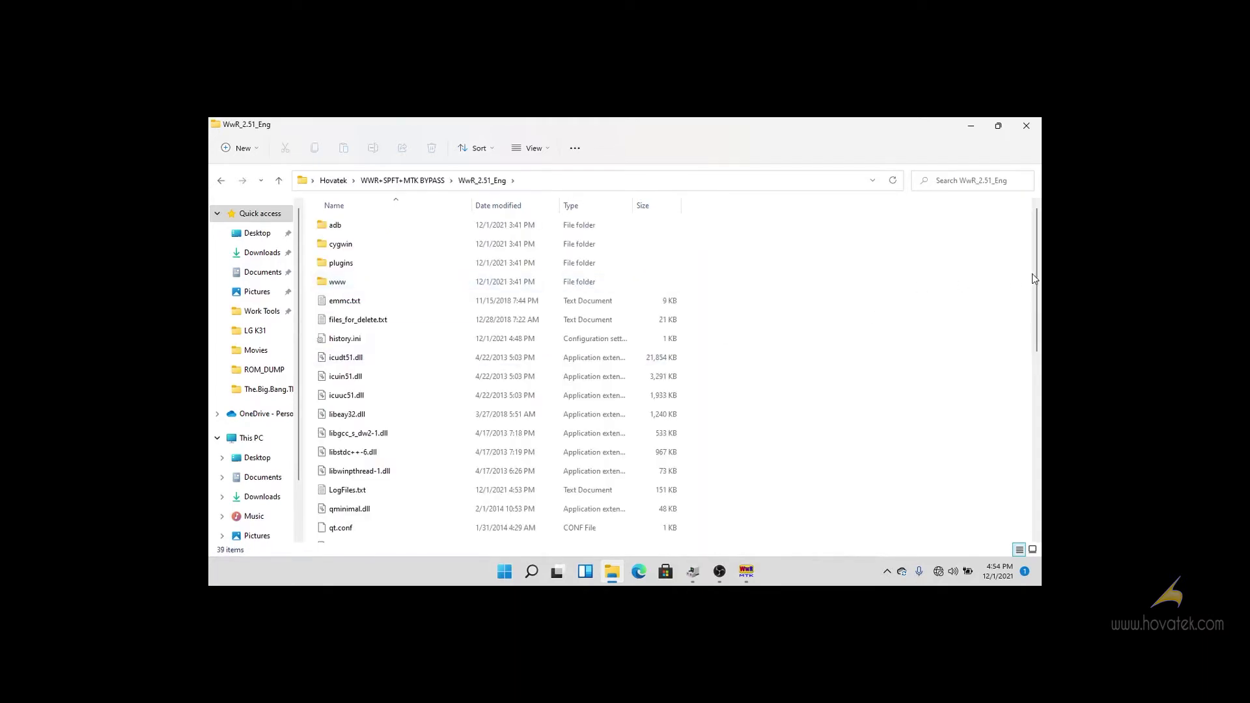
pyautogui.moveTo(1032, 273); pyautogui.dragTo(1039, 459)
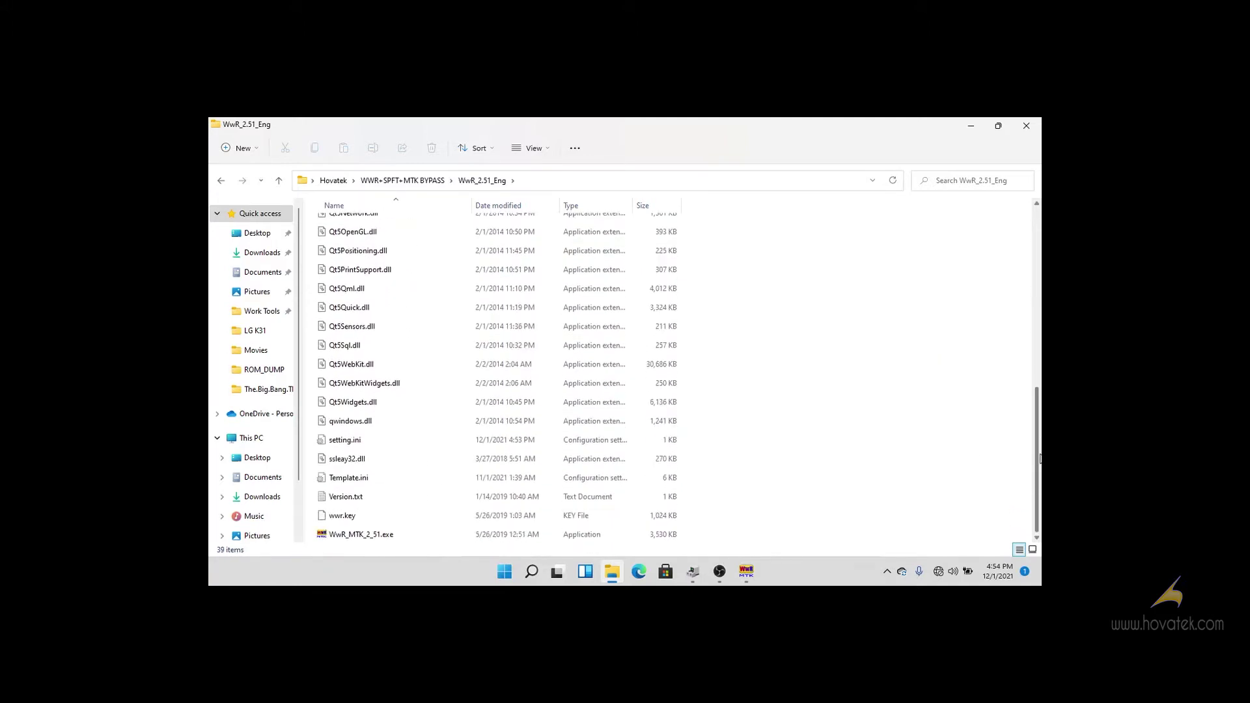
pyautogui.click(403, 536)
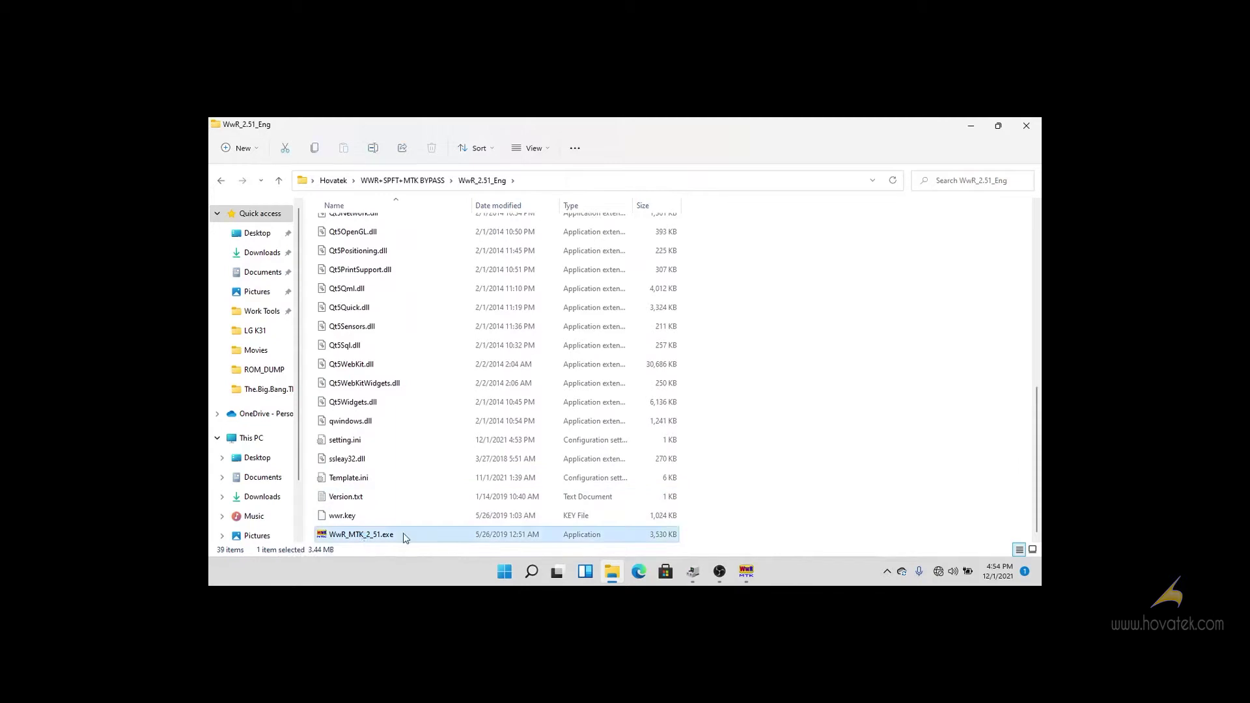
pyautogui.click(747, 574)
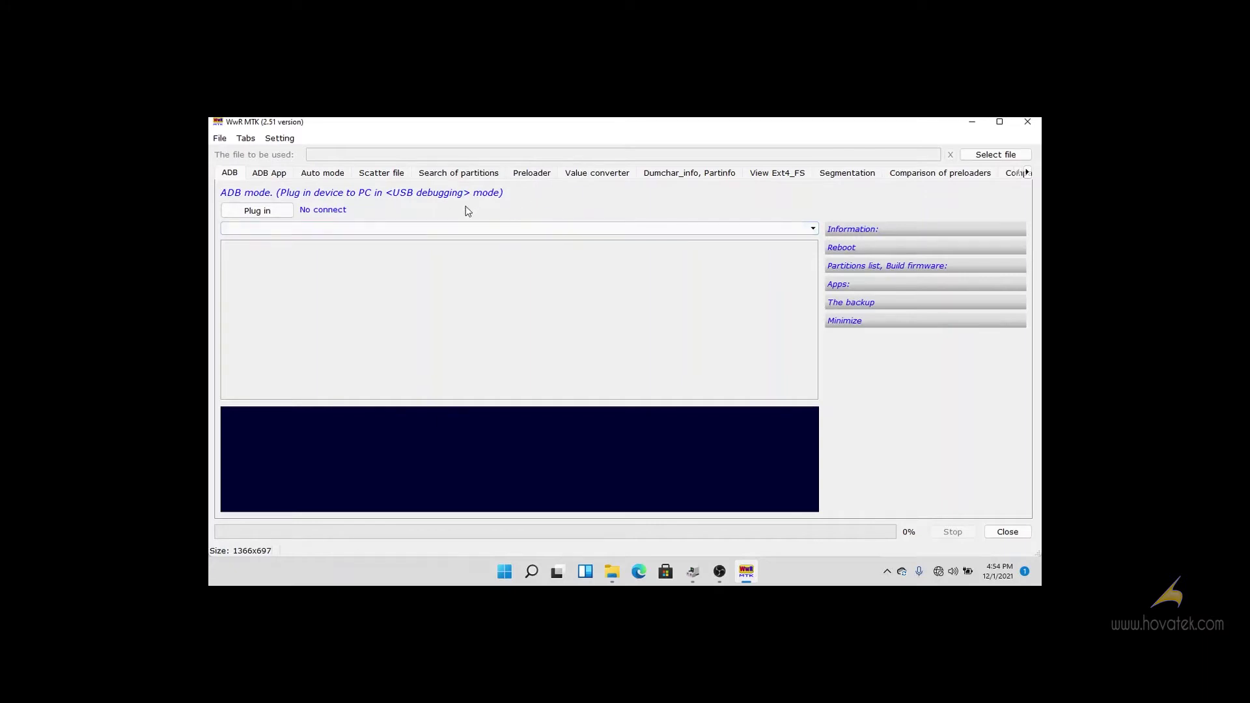
# In Auto mode, set the platform type for generating an empty scatter file to MT6765
pyautogui.click(329, 177)
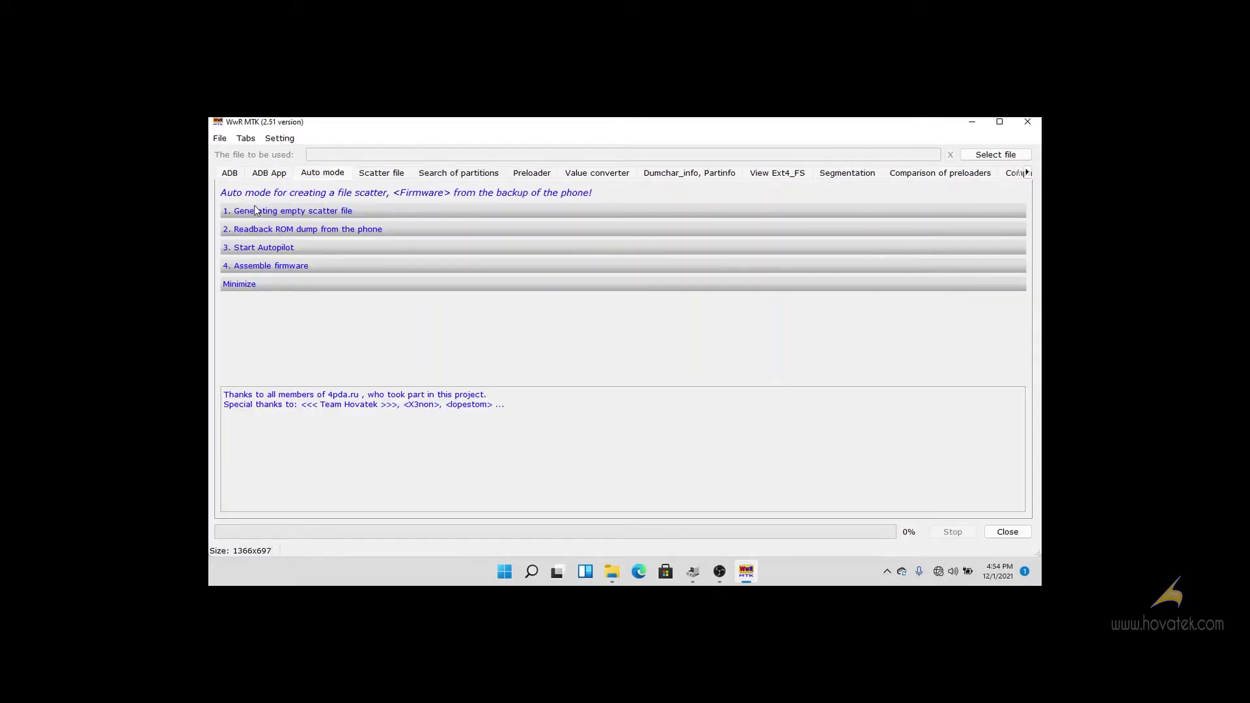
pyautogui.click(321, 212)
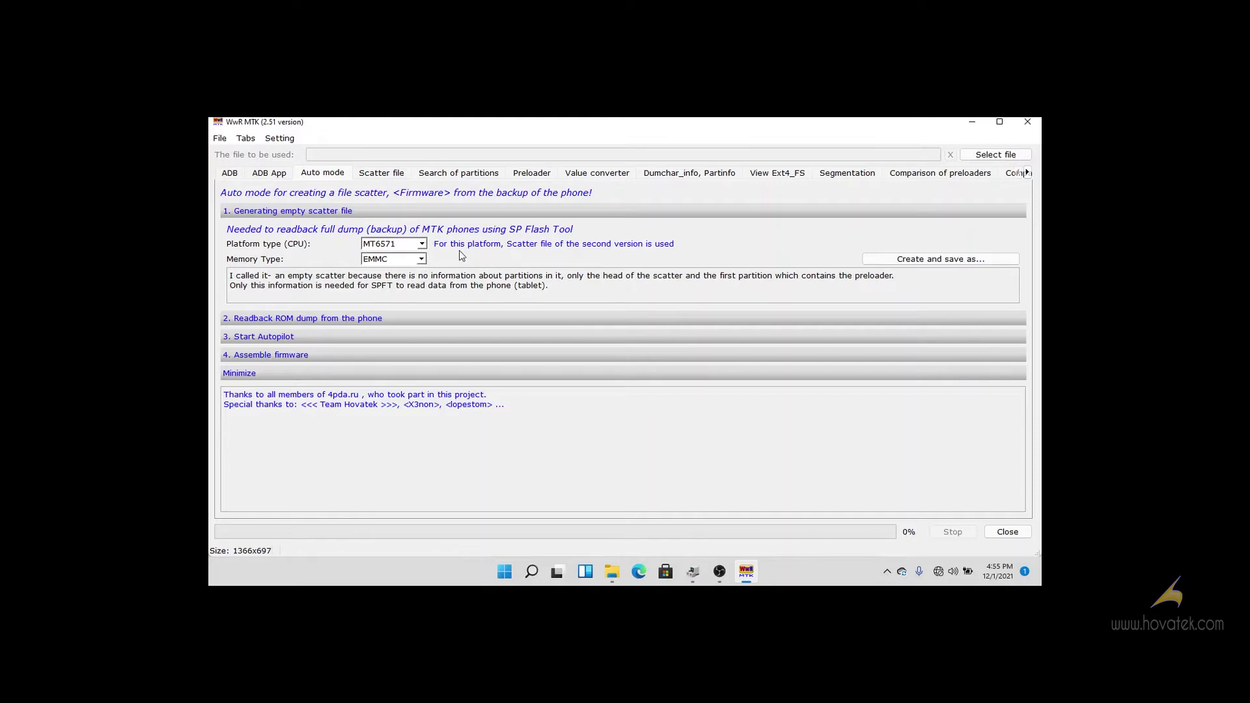
pyautogui.click(426, 245)
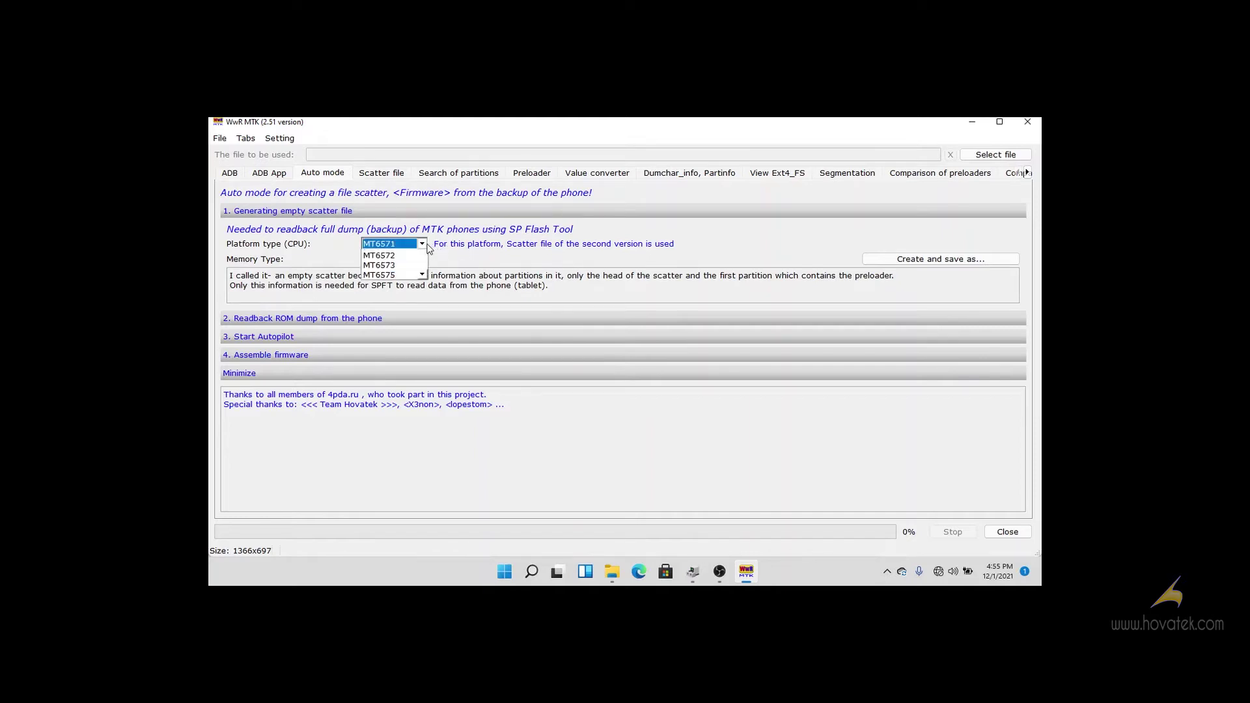
pyautogui.moveTo(425, 277); pyautogui.dragTo(426, 302)
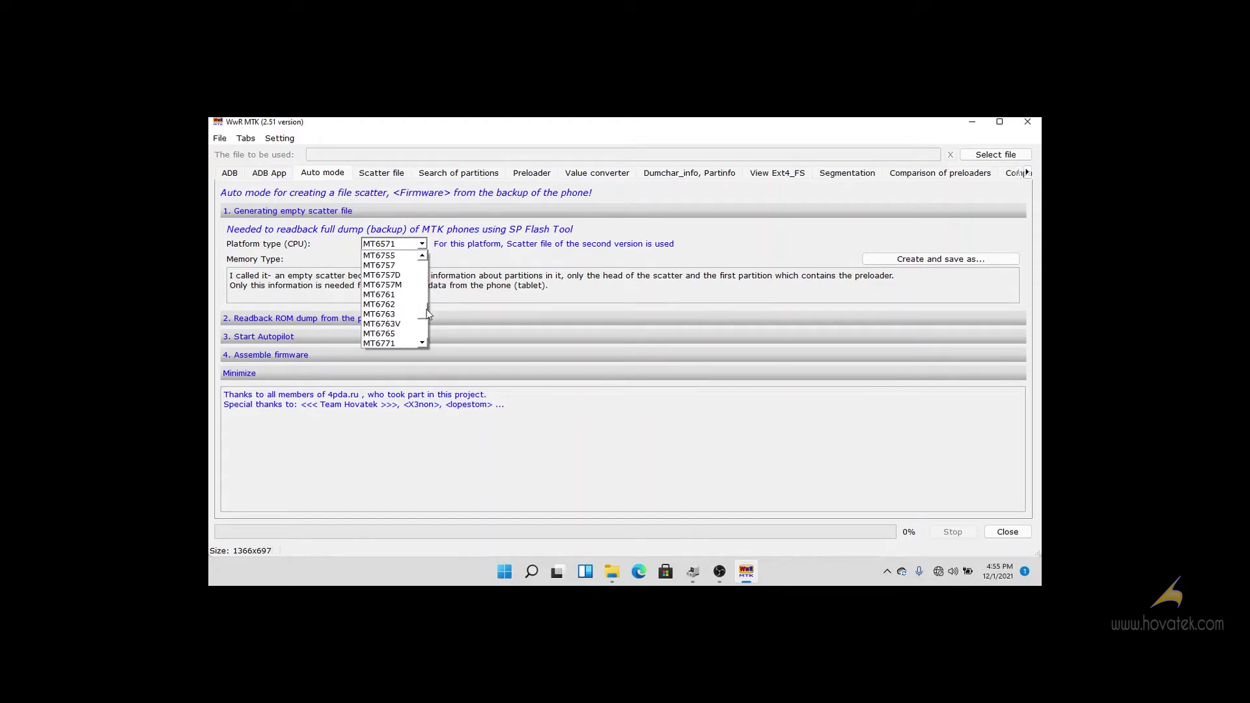
pyautogui.click(392, 331)
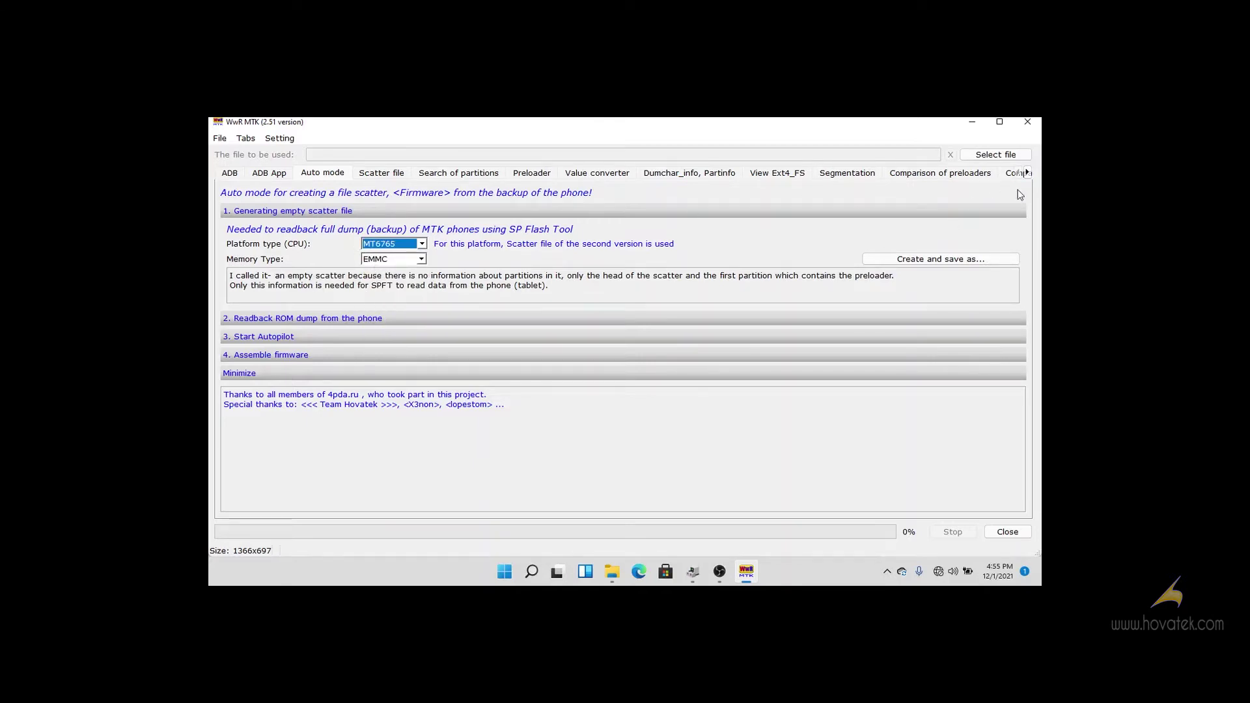
# Create the empty scatter file and save it as MT6765_Android_scatter.txt in the ROM_DUMP folder
pyautogui.click(923, 260)
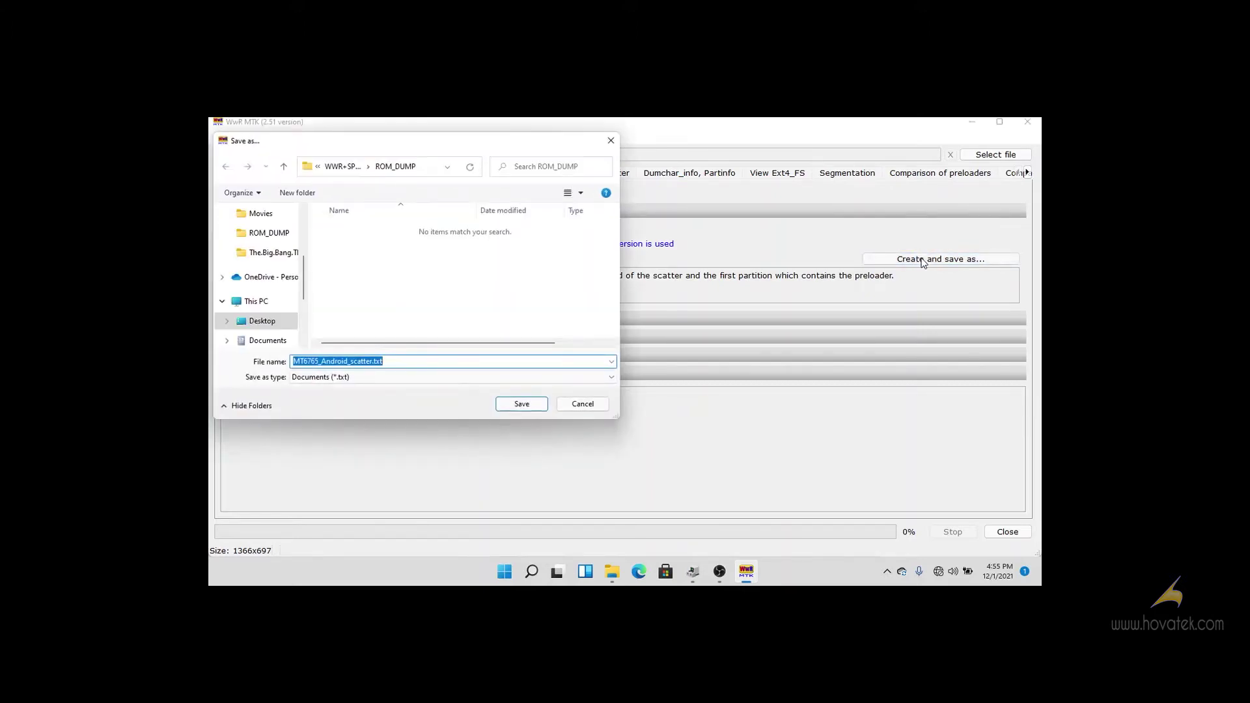
pyautogui.click(278, 169)
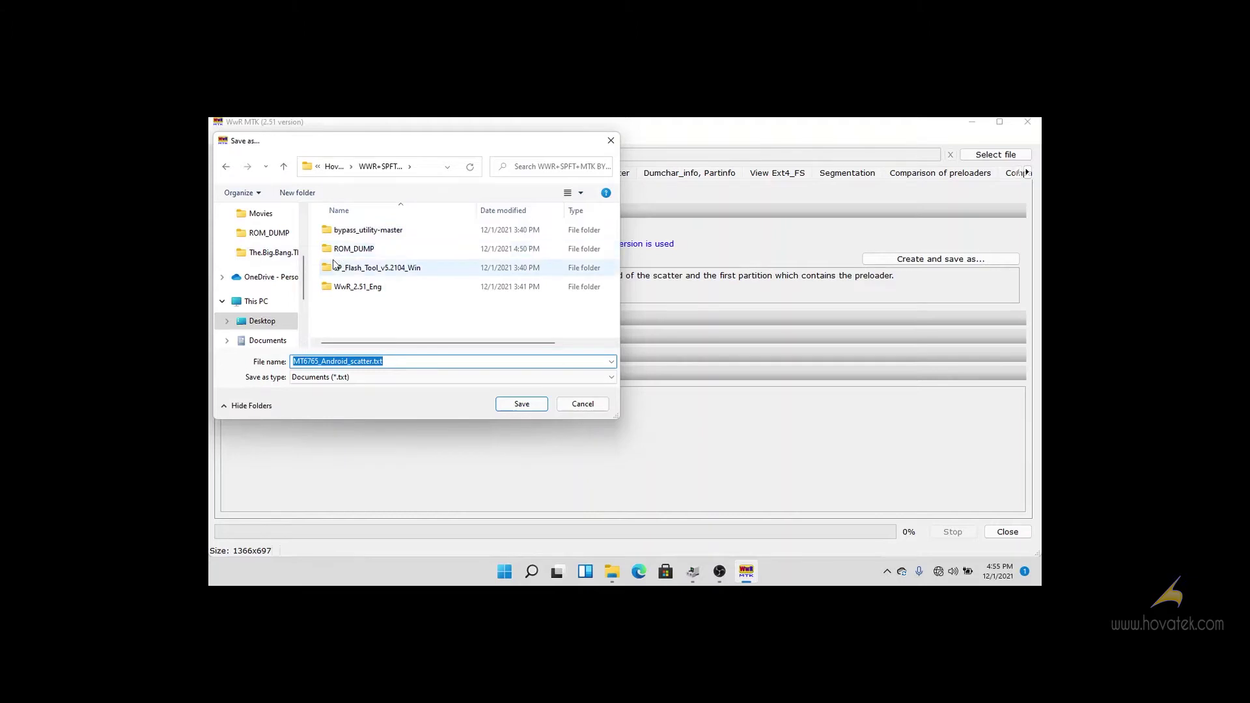
pyautogui.doubleClick(364, 253)
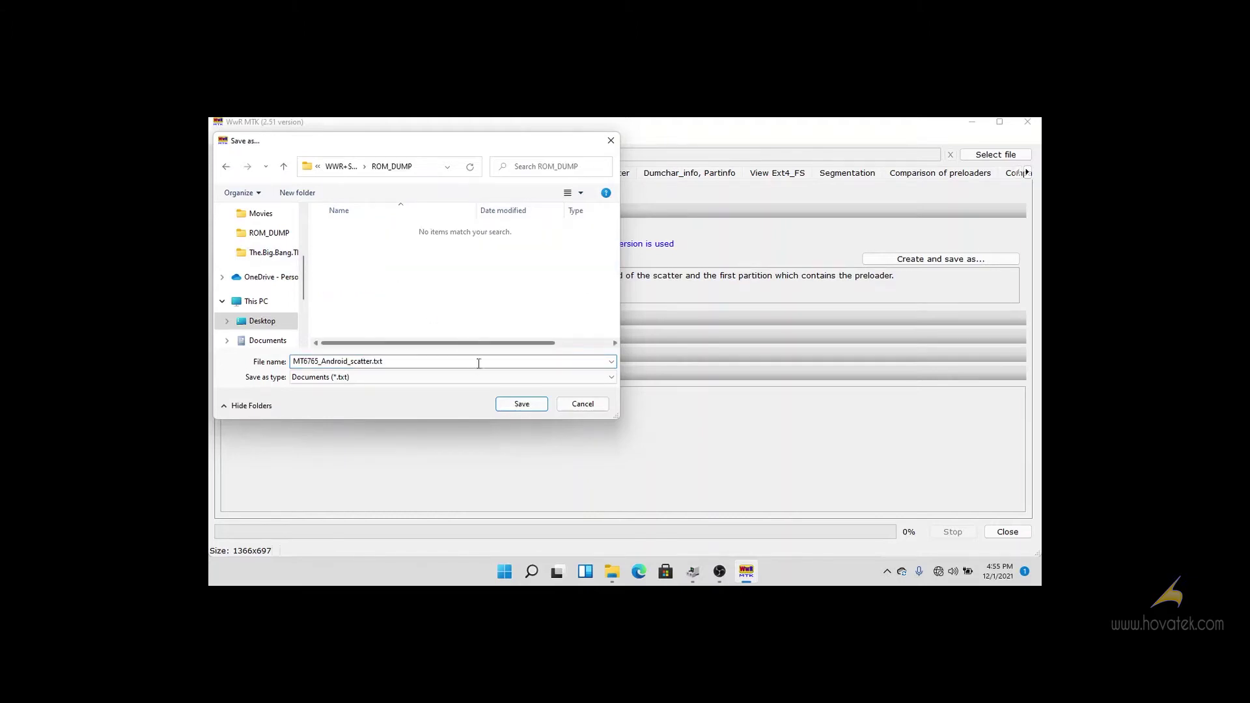
pyautogui.click(520, 405)
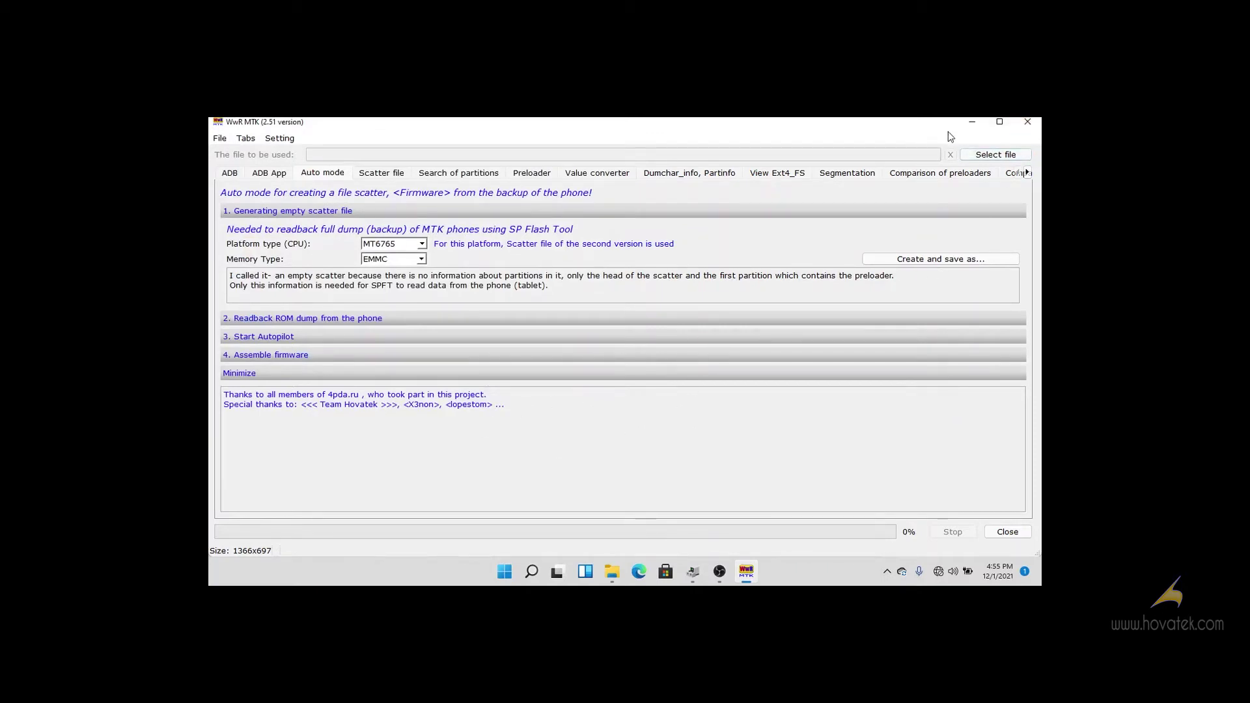
# Minimize WwR MTK and launch flash_tool.exe from the SP_Flash_Tool_v5.2104_Win folder
pyautogui.click(970, 124)
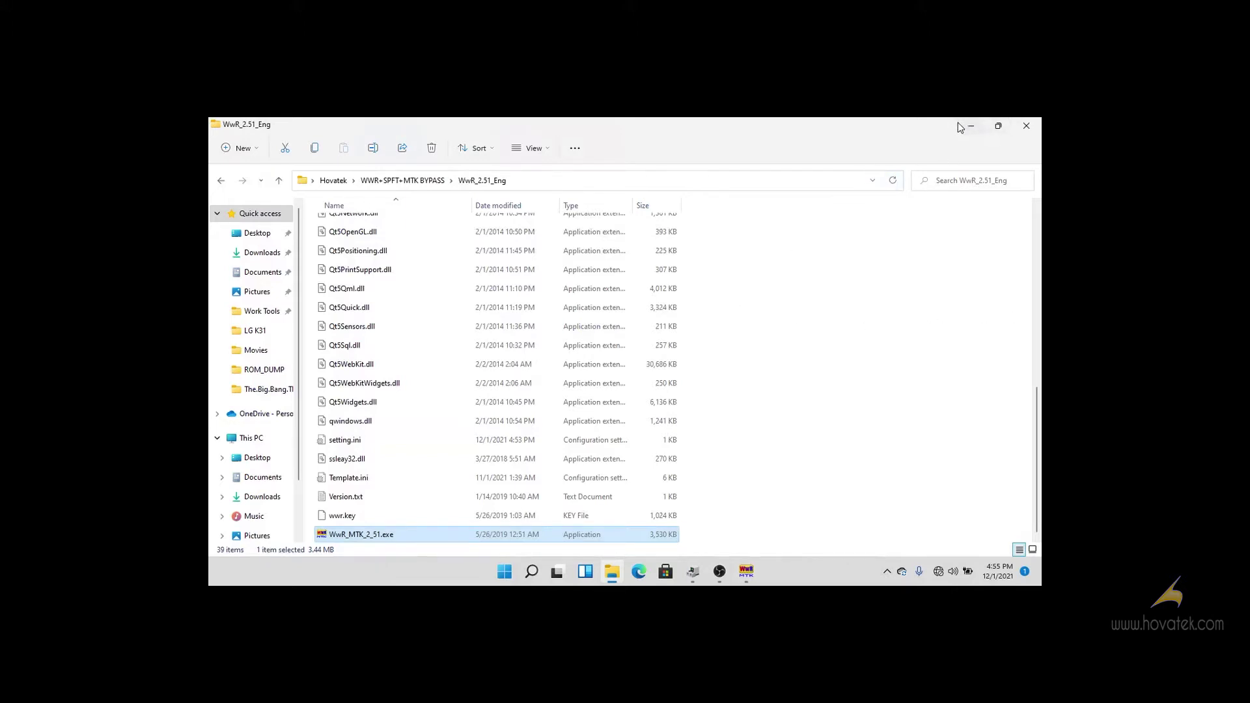
pyautogui.click(279, 182)
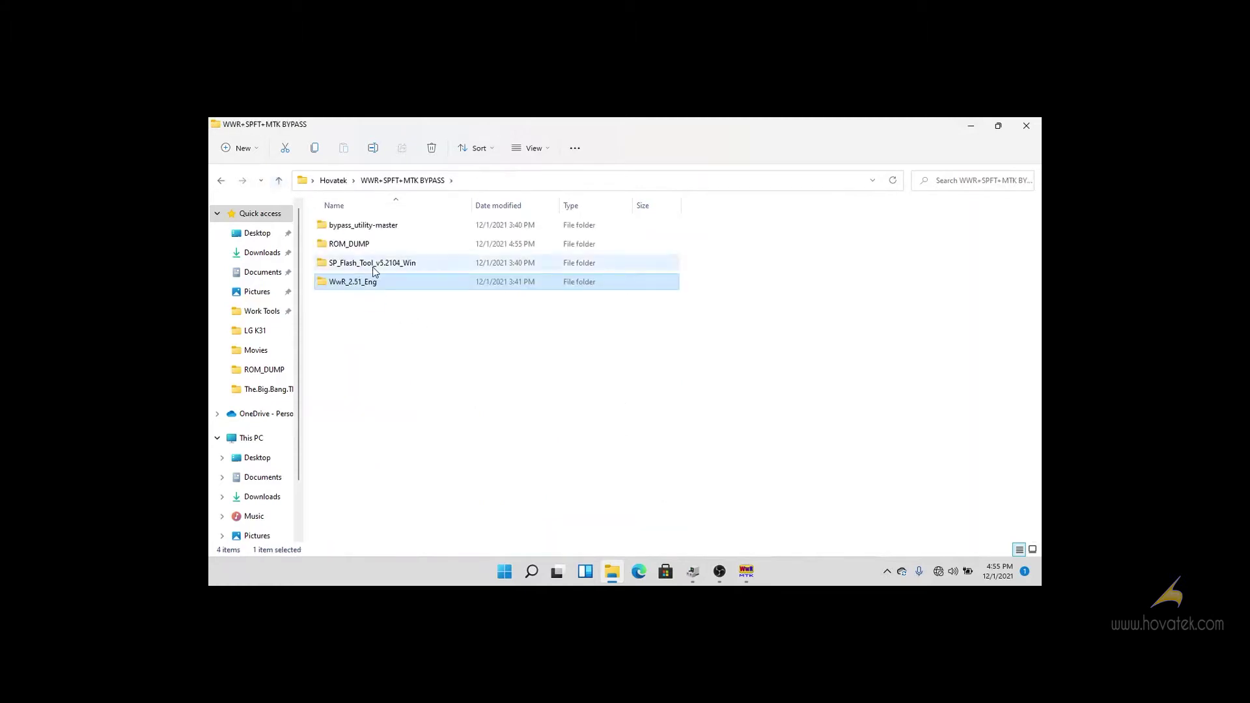
pyautogui.doubleClick(374, 267)
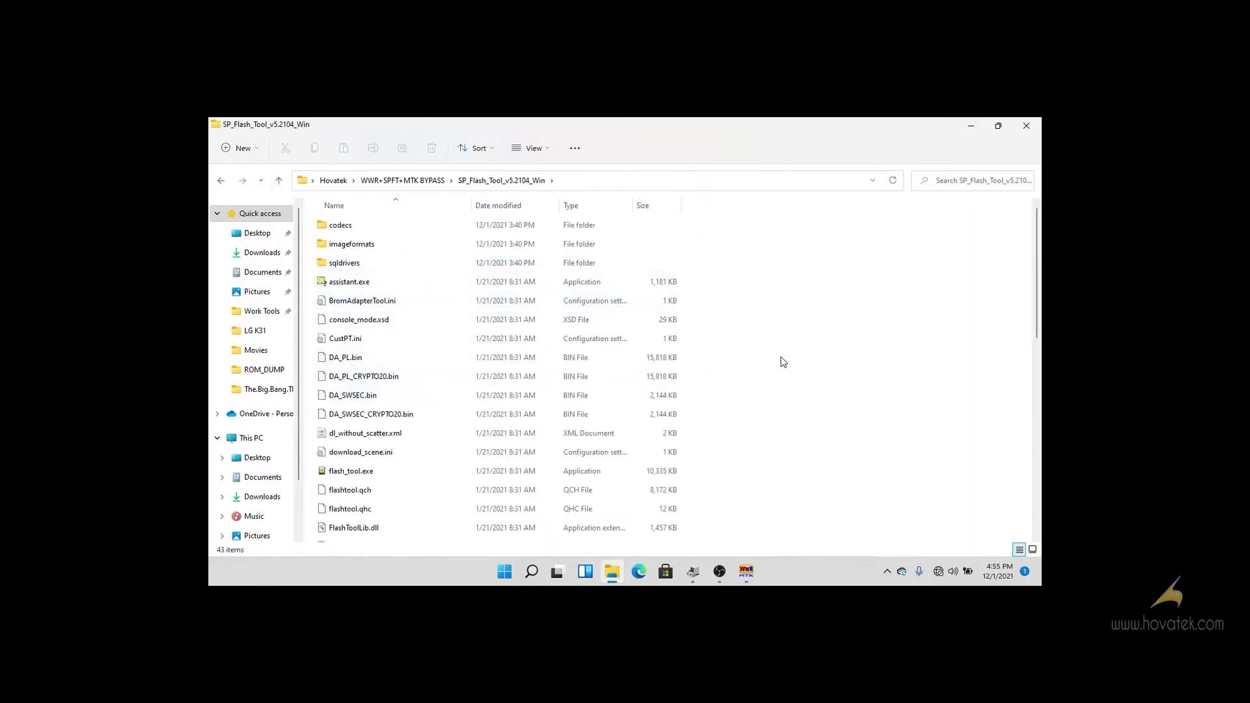
pyautogui.click(369, 470)
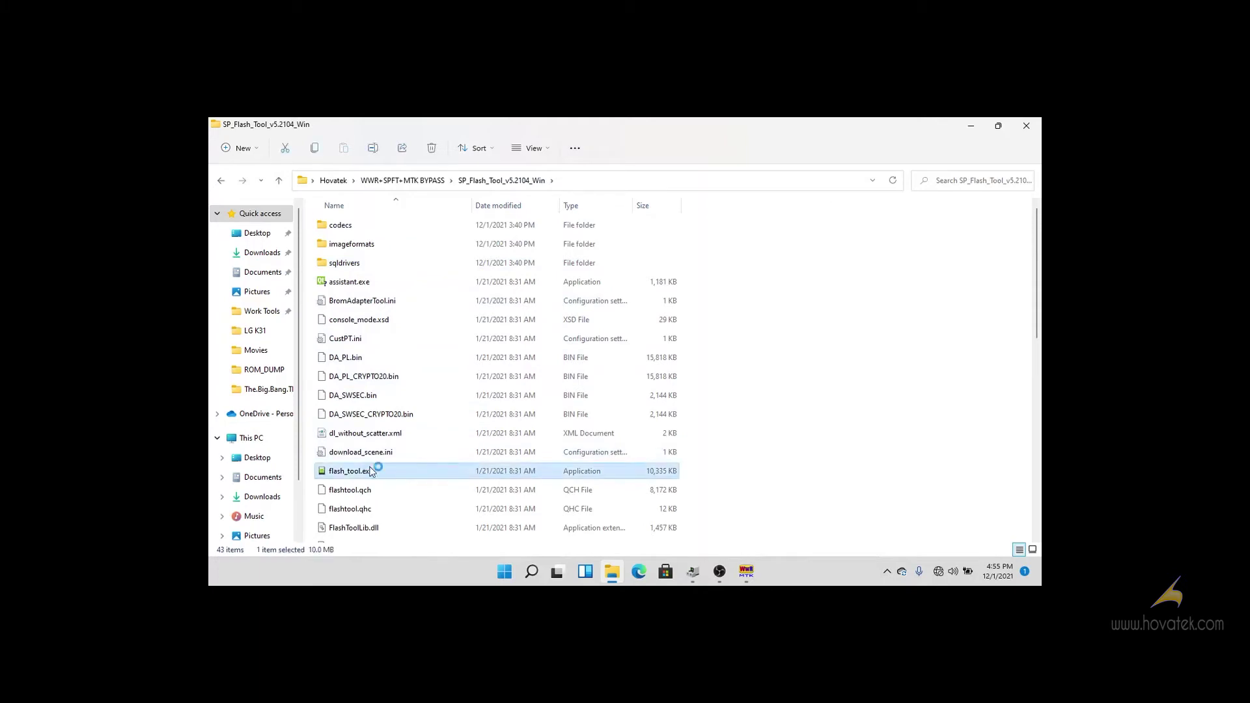
pyautogui.doubleClick(369, 470)
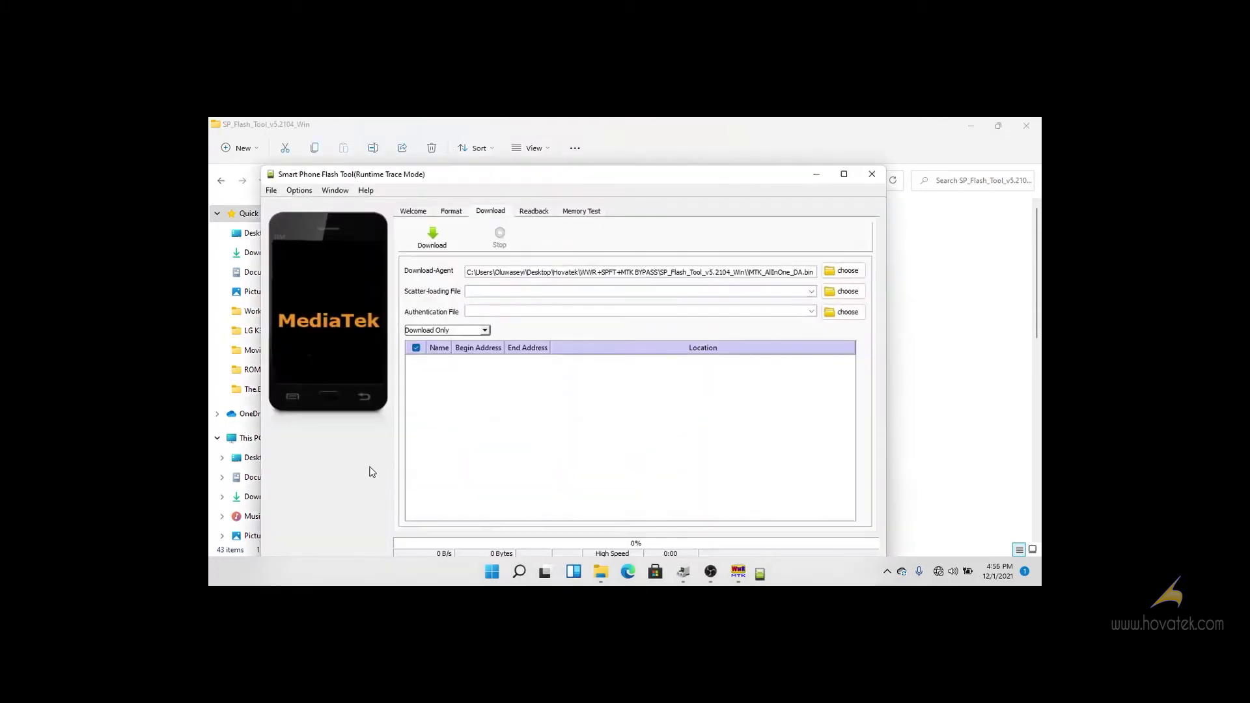
# Load MT6765_Android_scatter.txt from the ROM_DUMP folder as the scatter-loading file
pyautogui.click(841, 293)
pyautogui.click(841, 292)
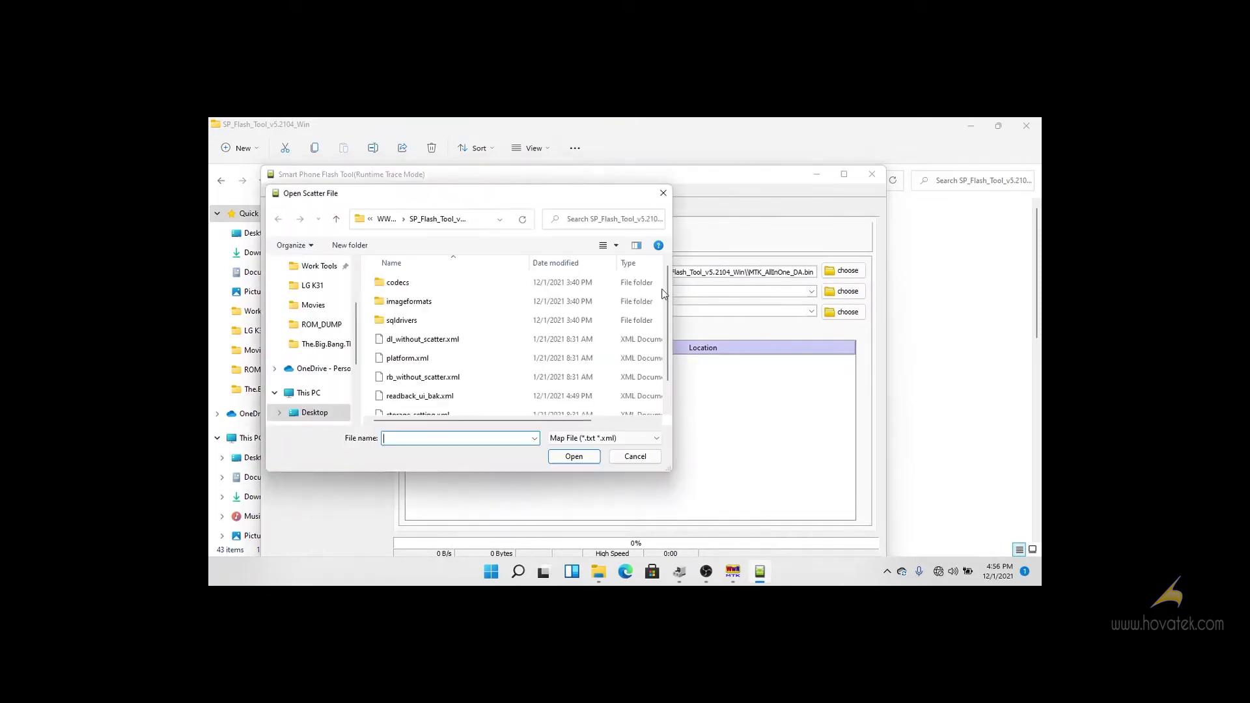
pyautogui.click(337, 221)
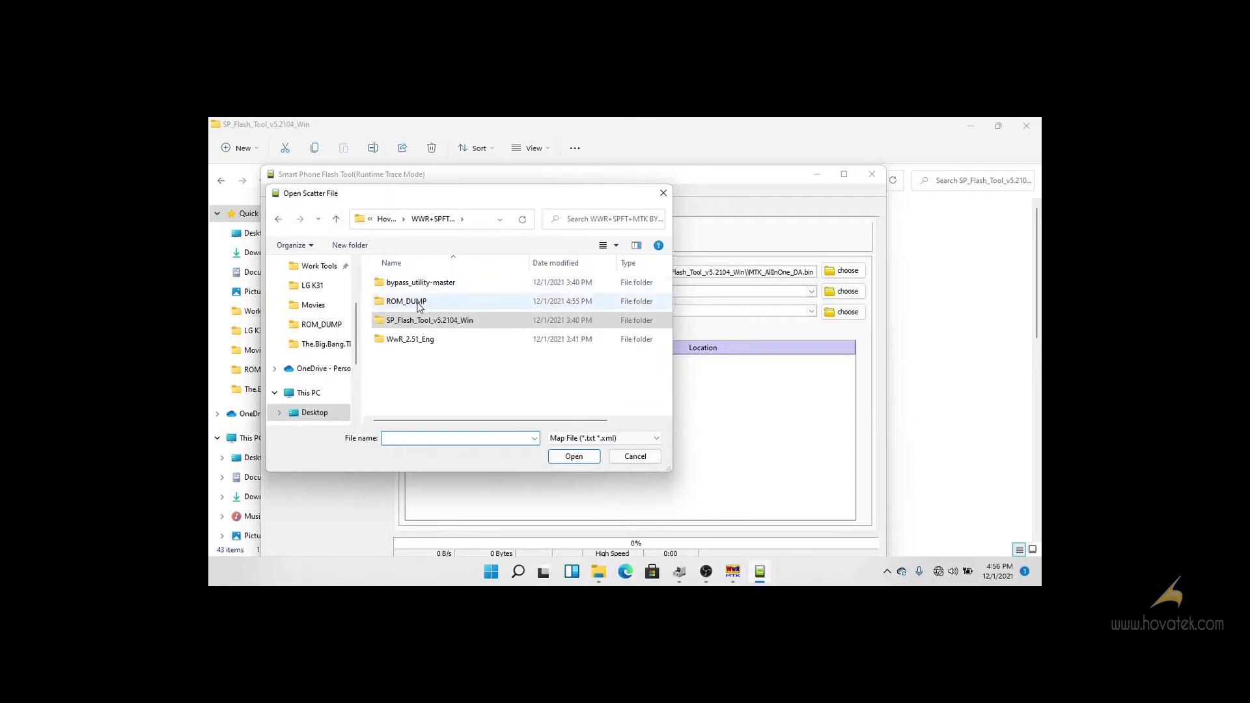
pyautogui.doubleClick(410, 302)
pyautogui.doubleClick(419, 282)
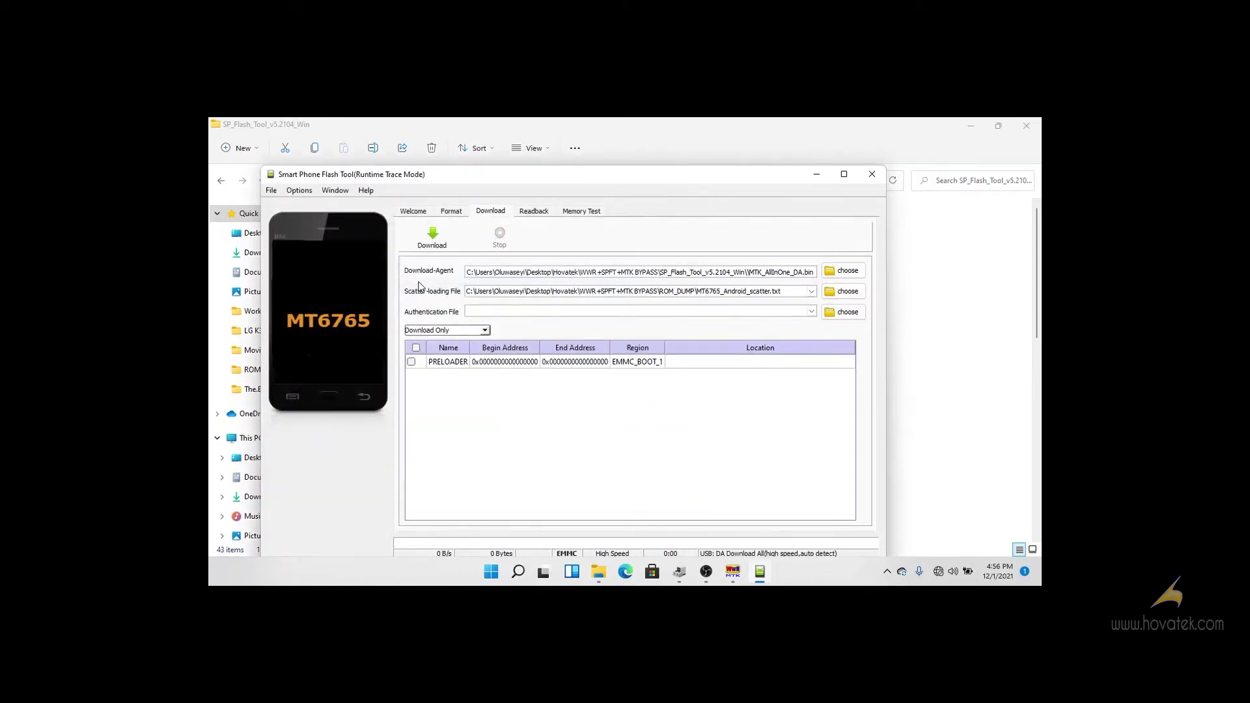
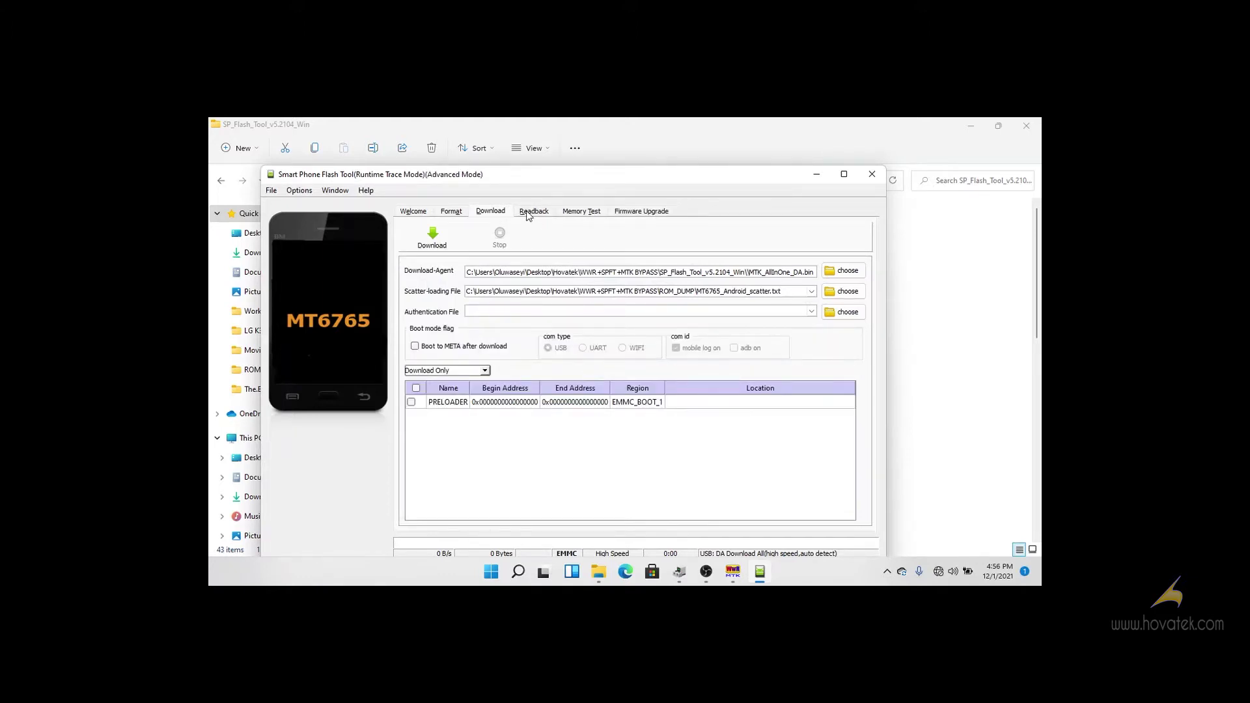
# Set the readback mode to by SRAM and save the existing readback entry's output as ROM_1 in the ROM_DUMP folder
pyautogui.click(528, 212)
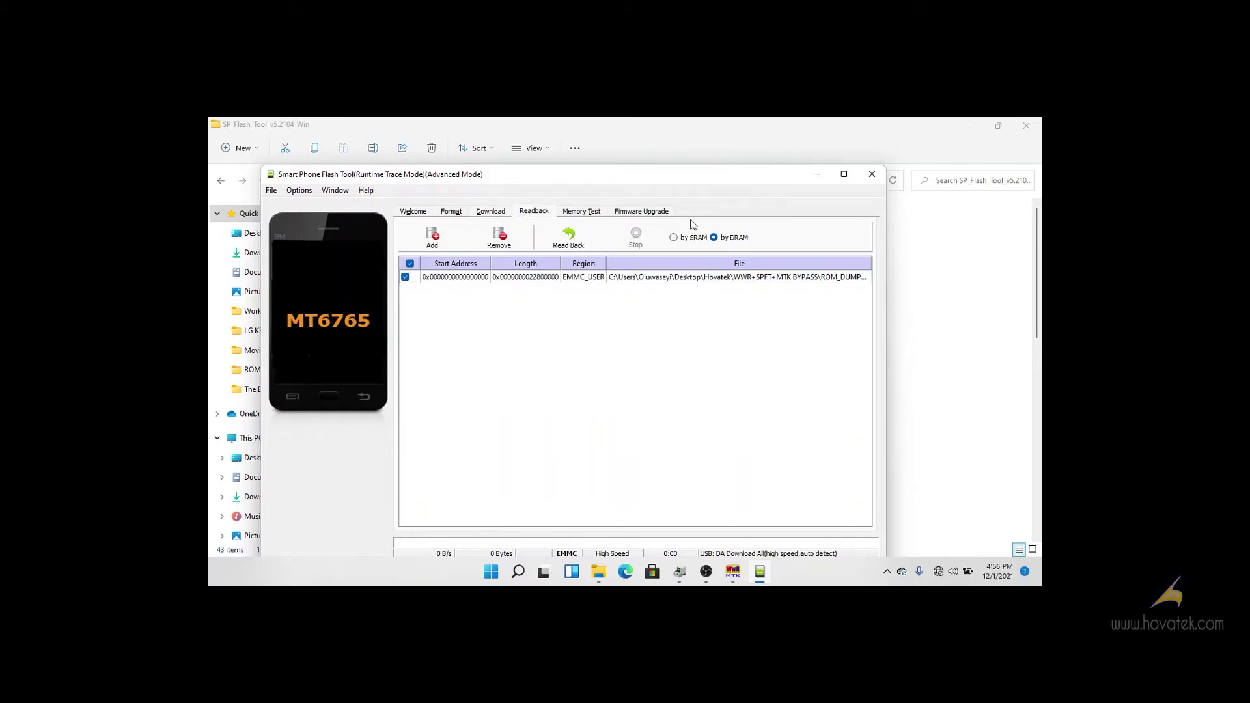
pyautogui.click(674, 237)
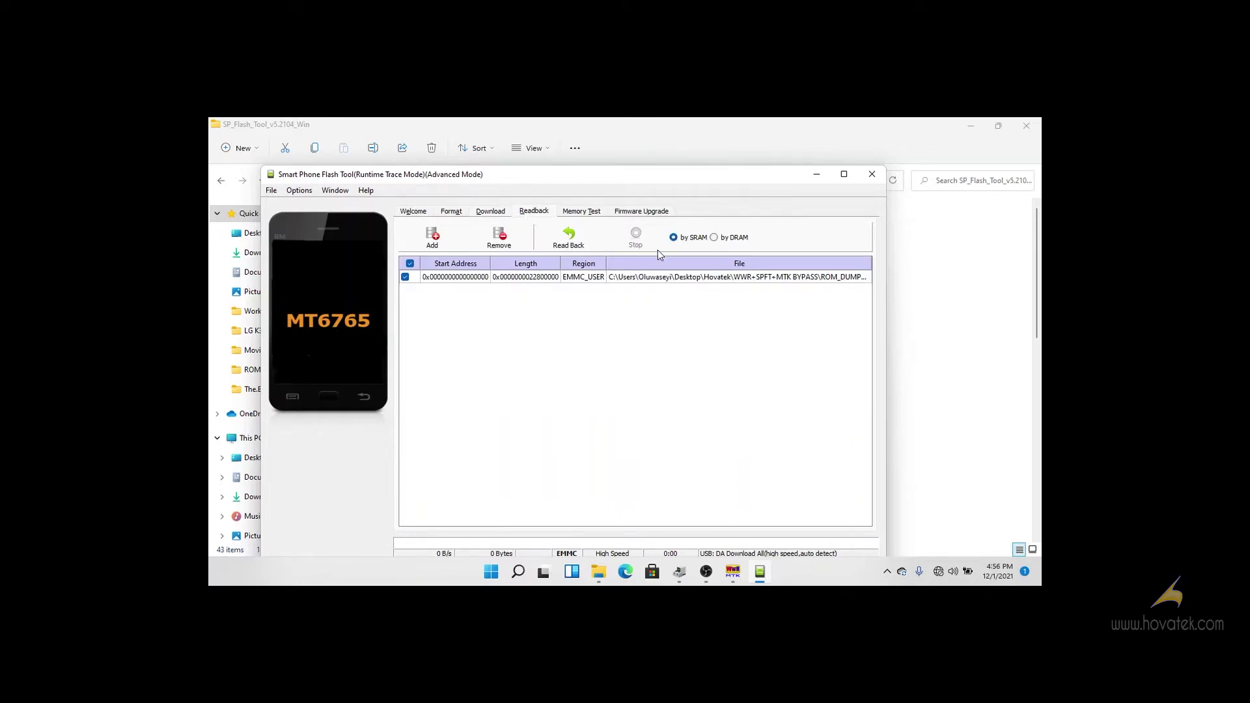
pyautogui.doubleClick(740, 279)
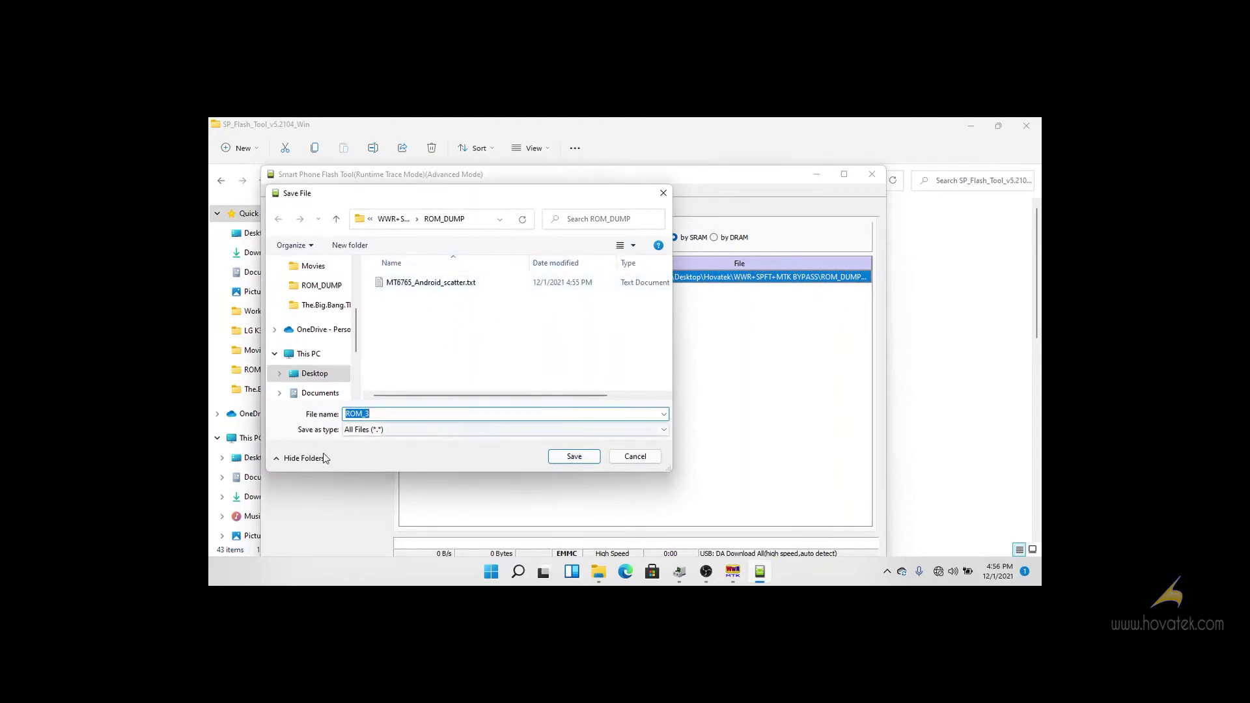
pyautogui.click(396, 415)
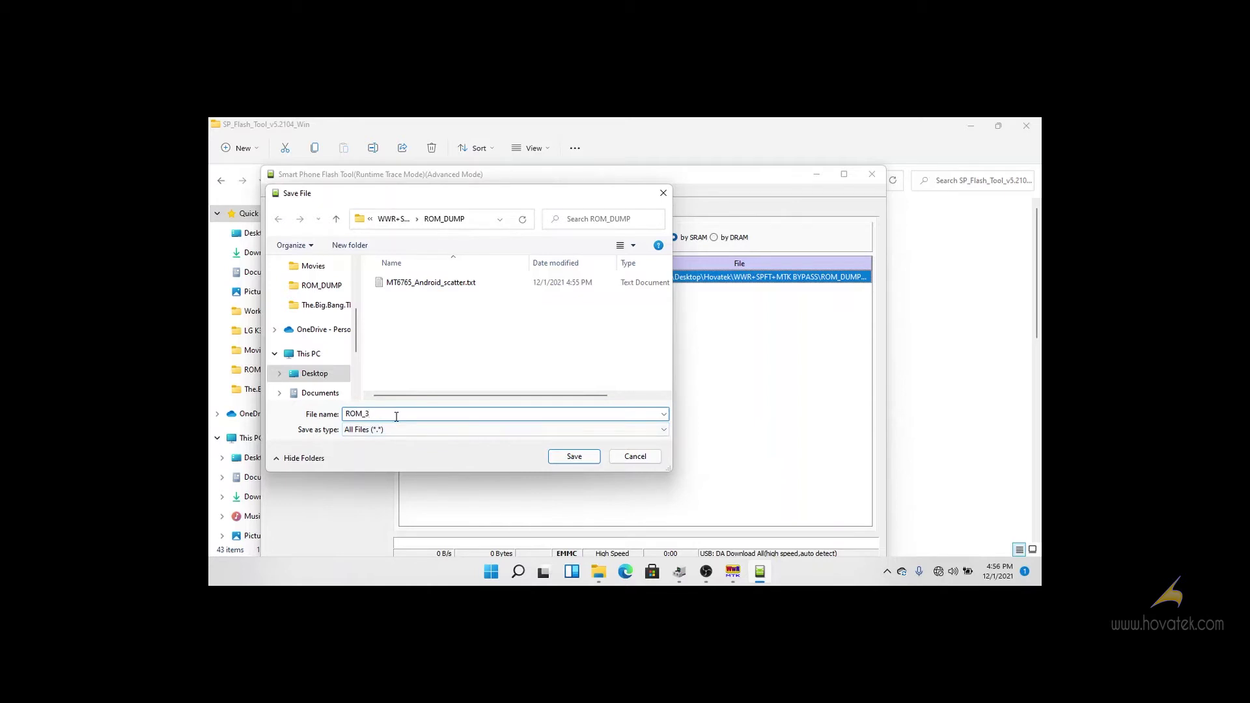
pyautogui.write('1')
pyautogui.click(556, 459)
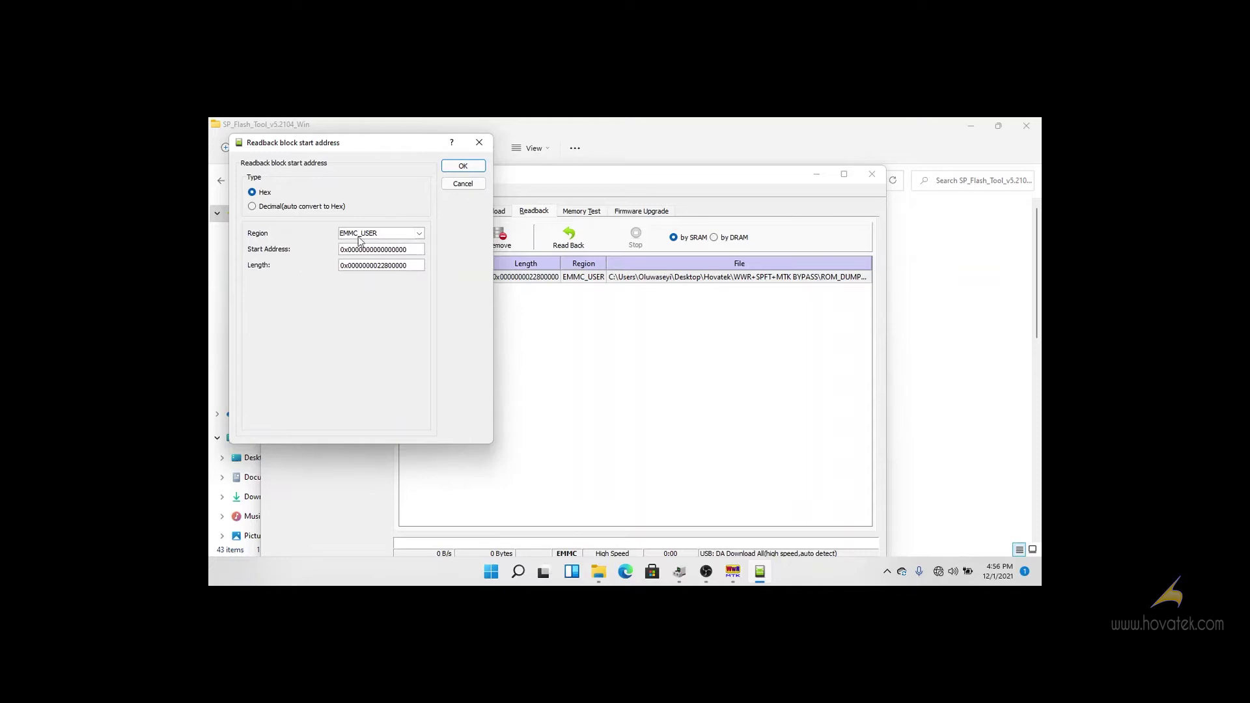
# Set the region of the readback block to EMMC_BOOT_1
pyautogui.click(420, 234)
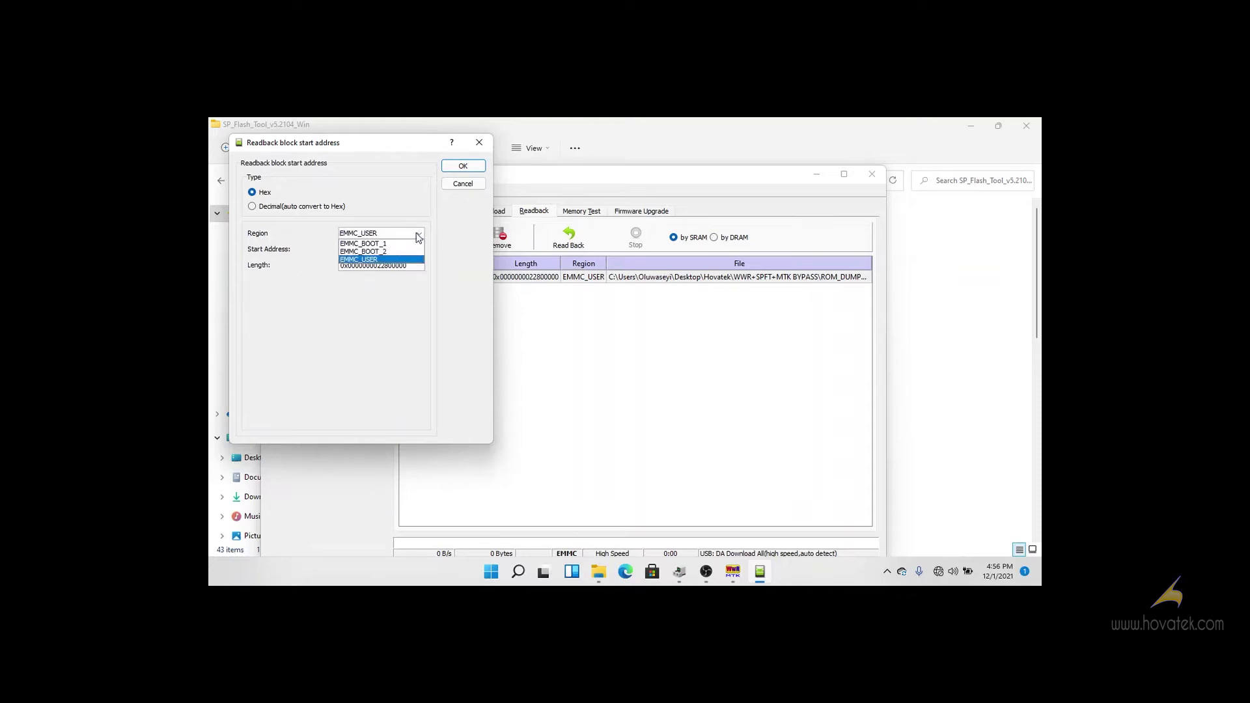
pyautogui.click(381, 244)
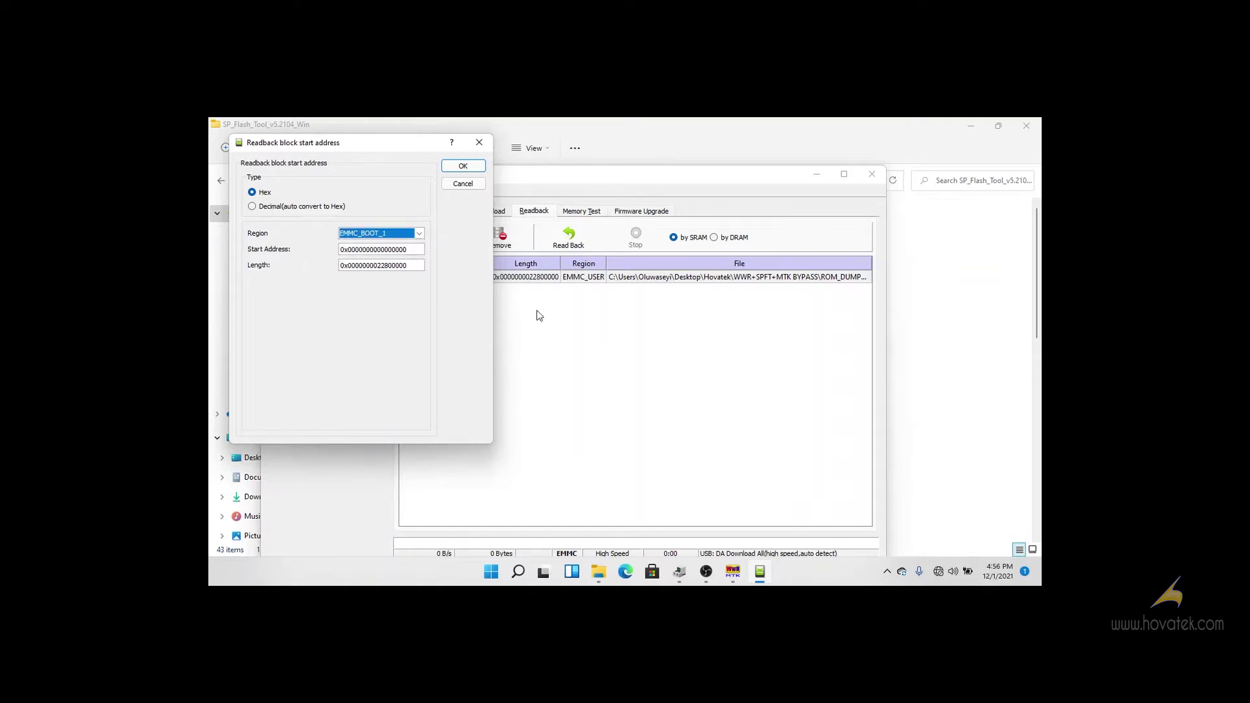
# Open MT6765_Android_scatter.txt from the ROM_DUMP folder in Notepad++ and look up the preloader's physical start address and partition size
pyautogui.moveTo(598, 571)
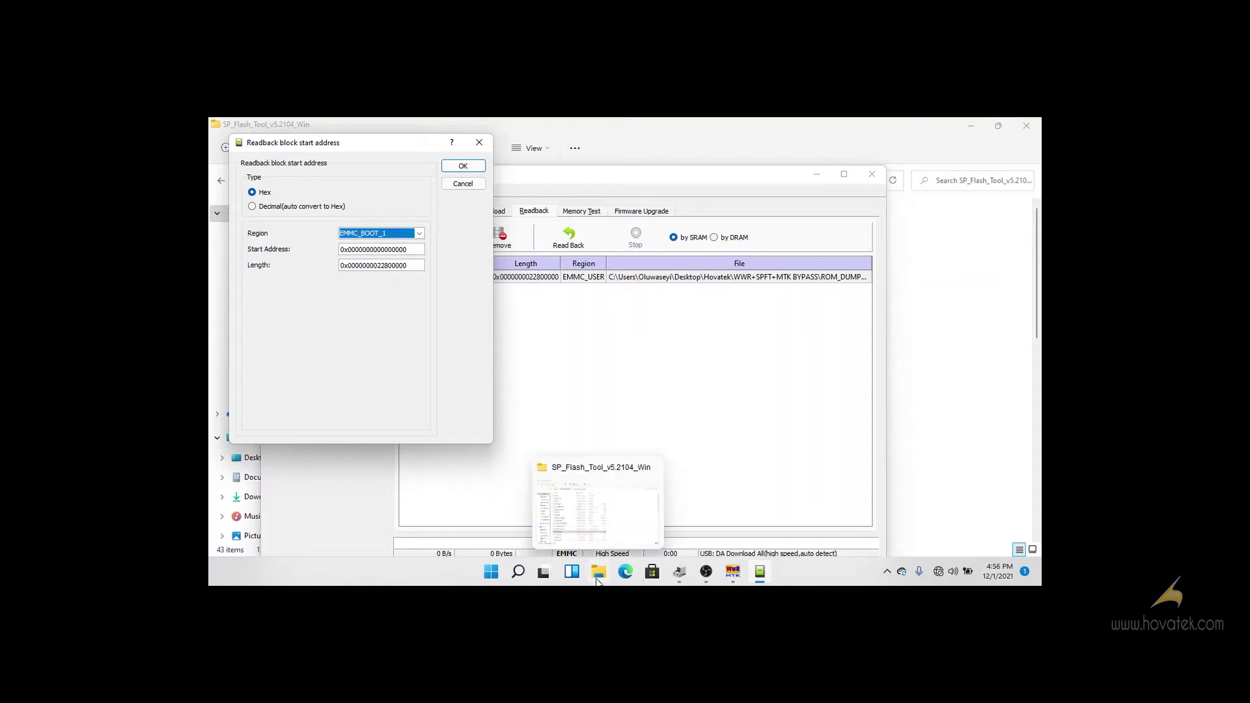
pyautogui.click(627, 528)
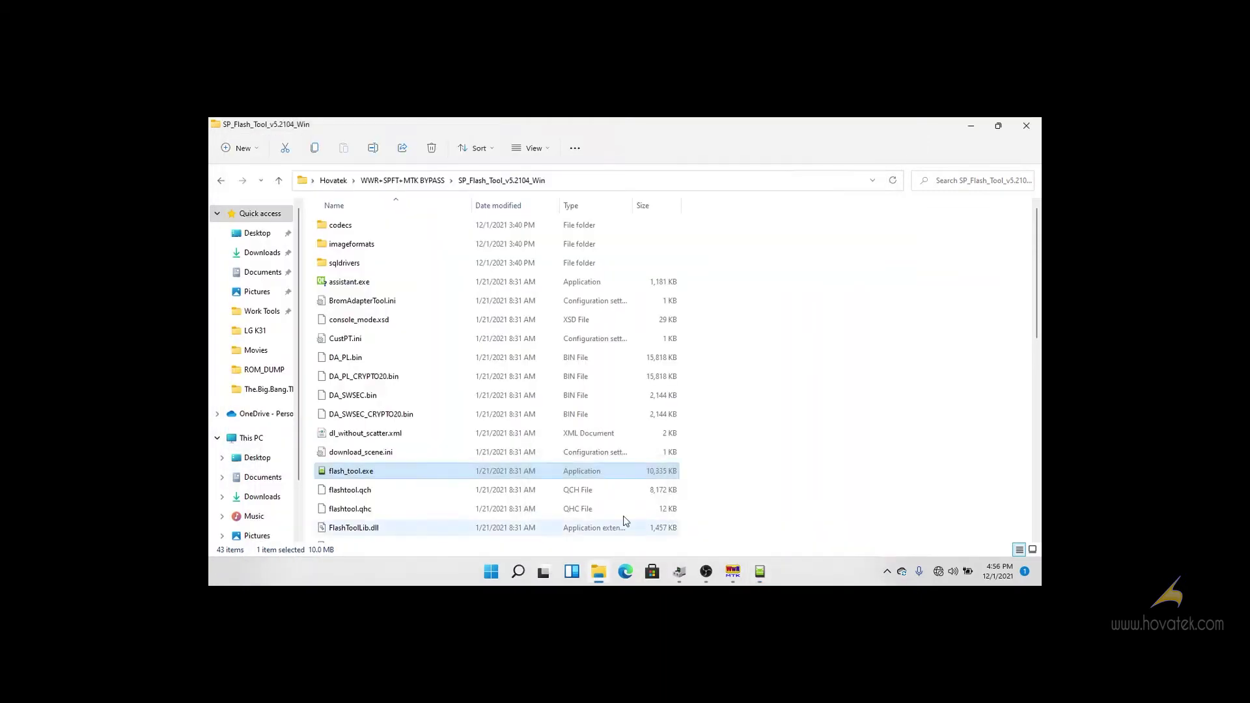
pyautogui.click(279, 180)
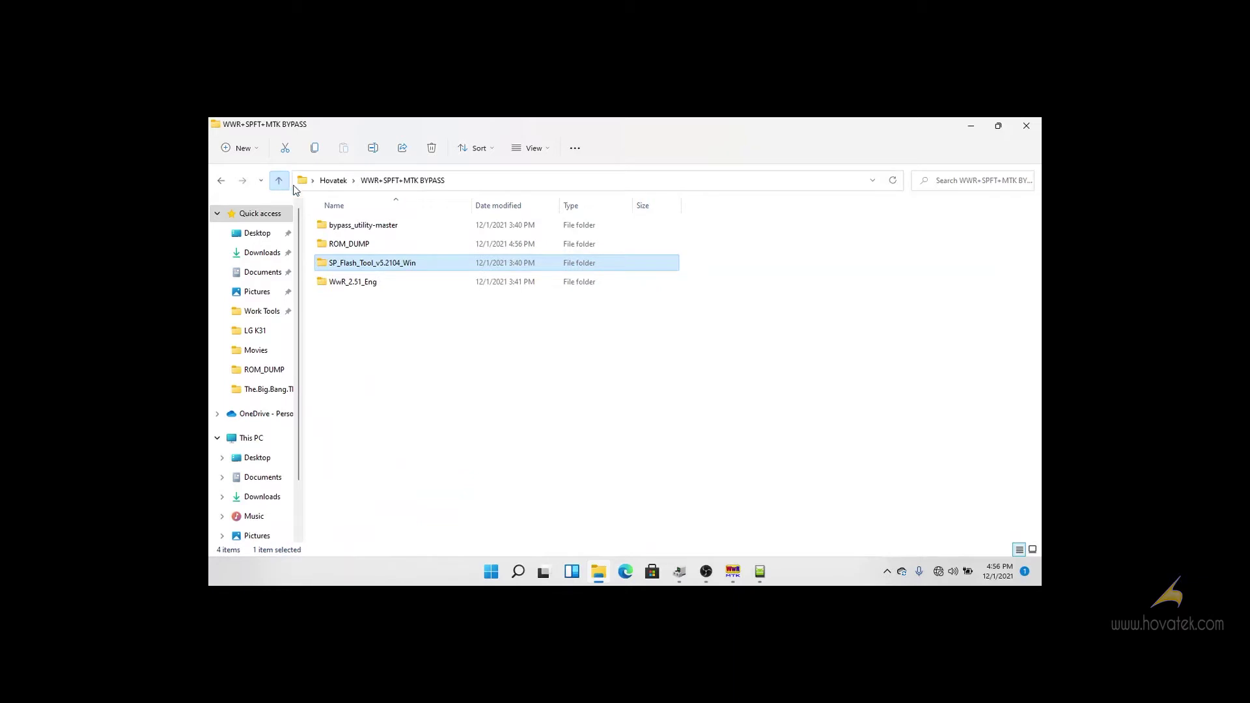
pyautogui.doubleClick(347, 246)
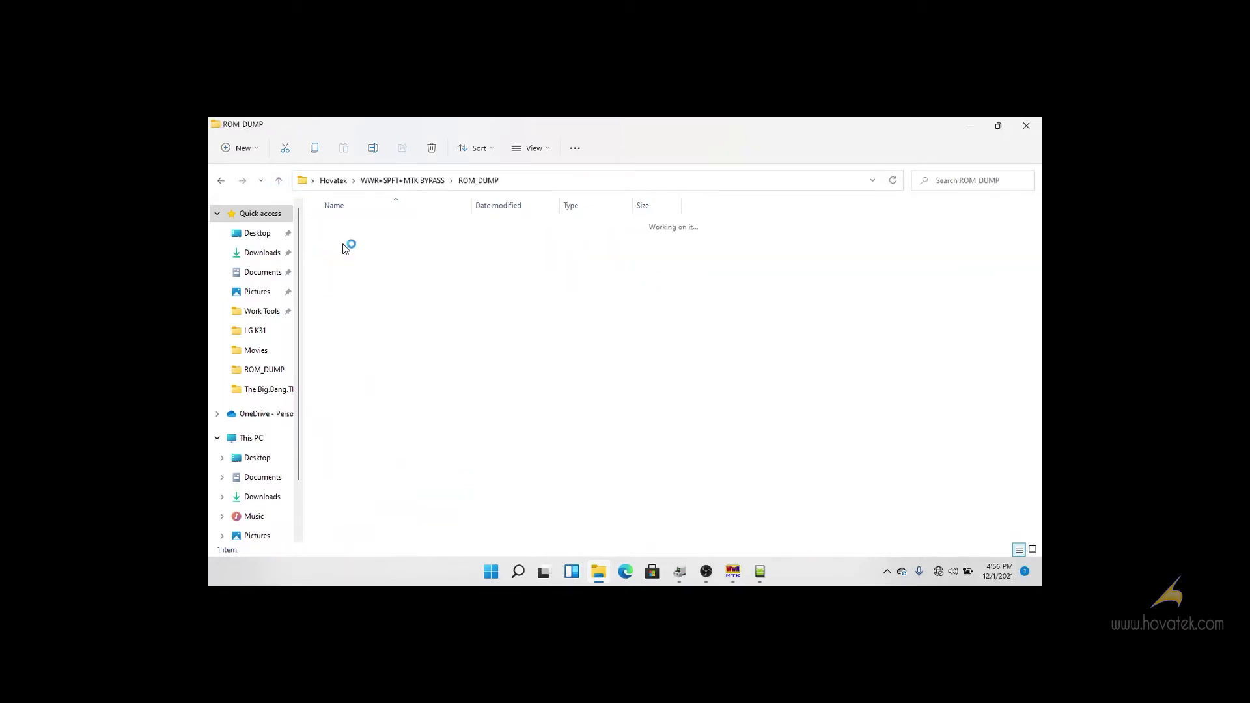
pyautogui.click(371, 229)
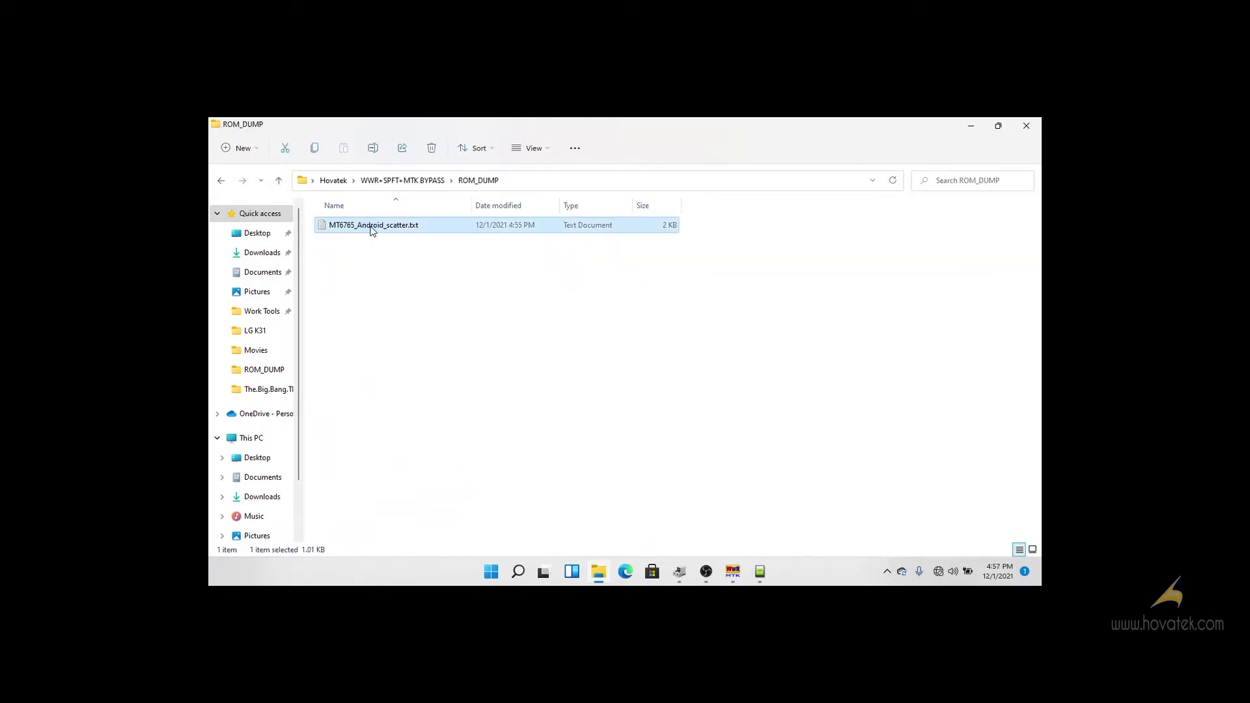
pyautogui.rightClick(371, 229)
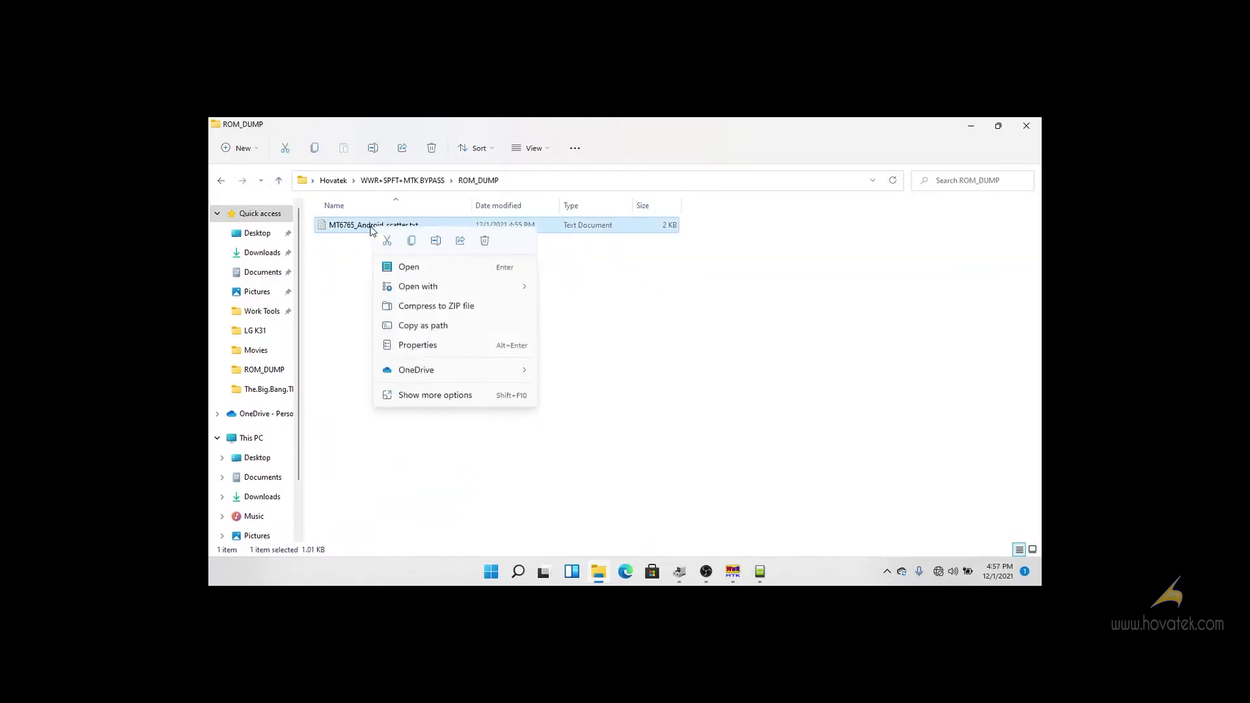
pyautogui.click(431, 397)
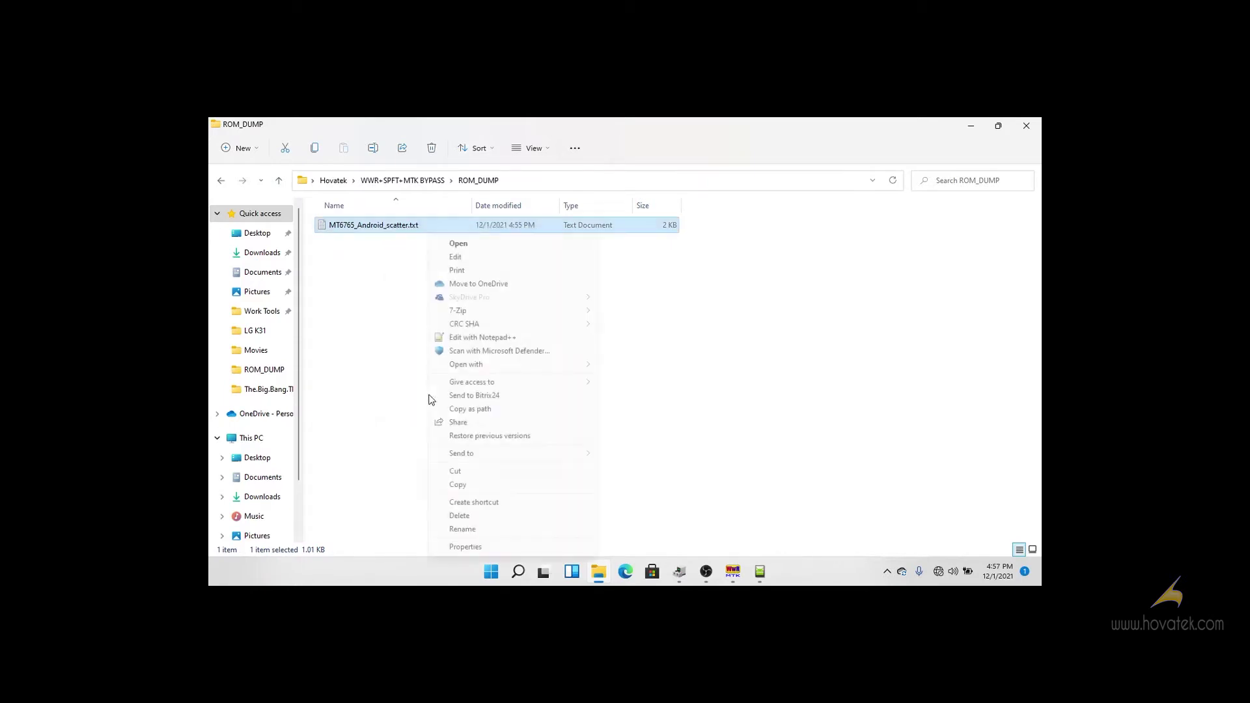
pyautogui.click(482, 337)
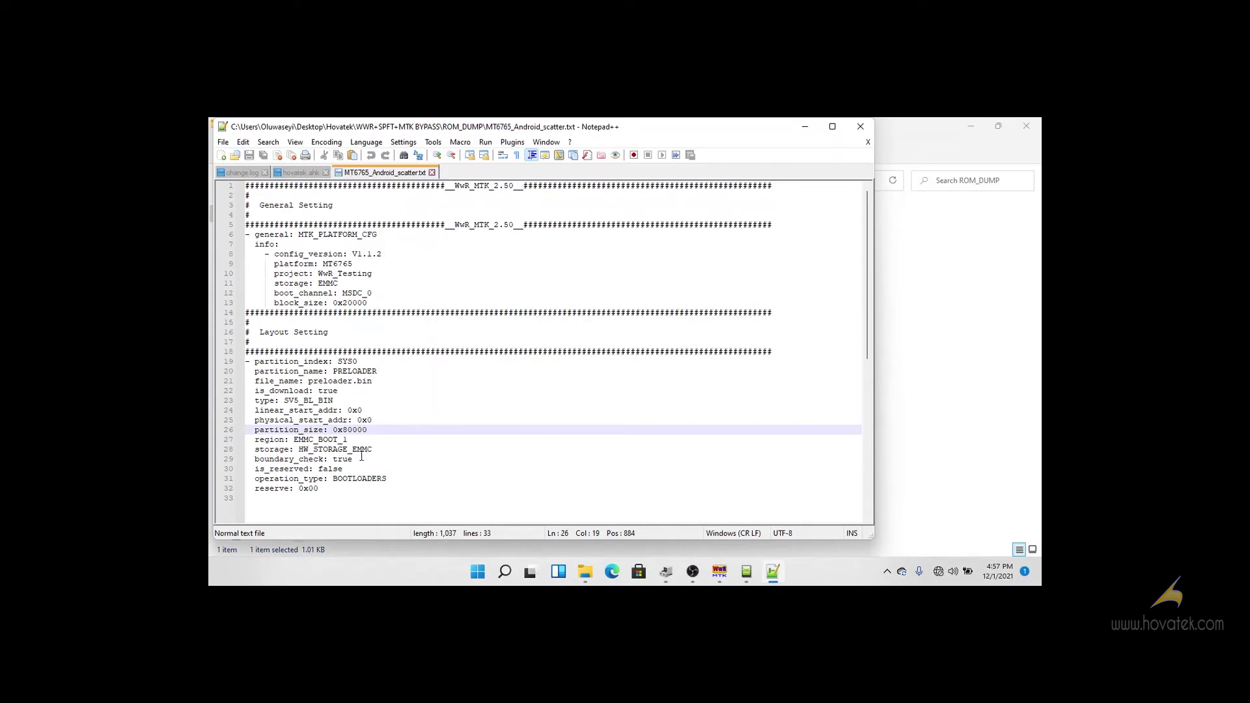
pyautogui.moveTo(357, 421); pyautogui.dragTo(374, 420)
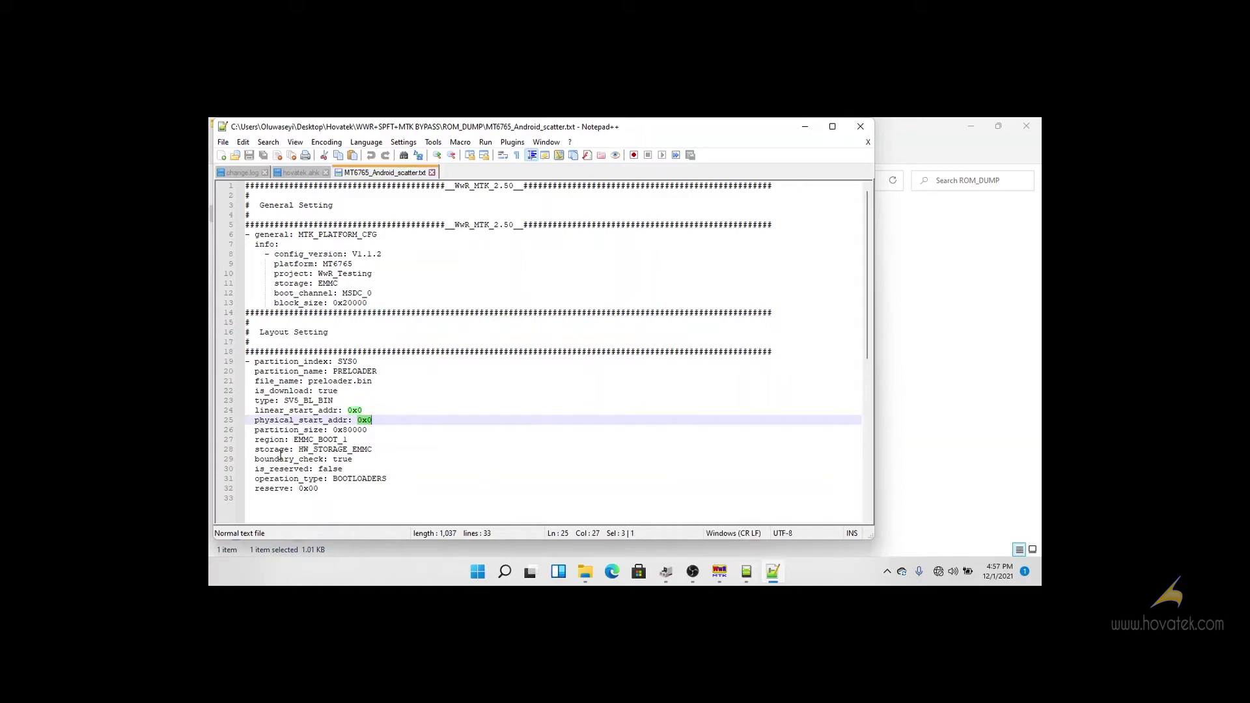
pyautogui.click(334, 430)
pyautogui.doubleClick(334, 429)
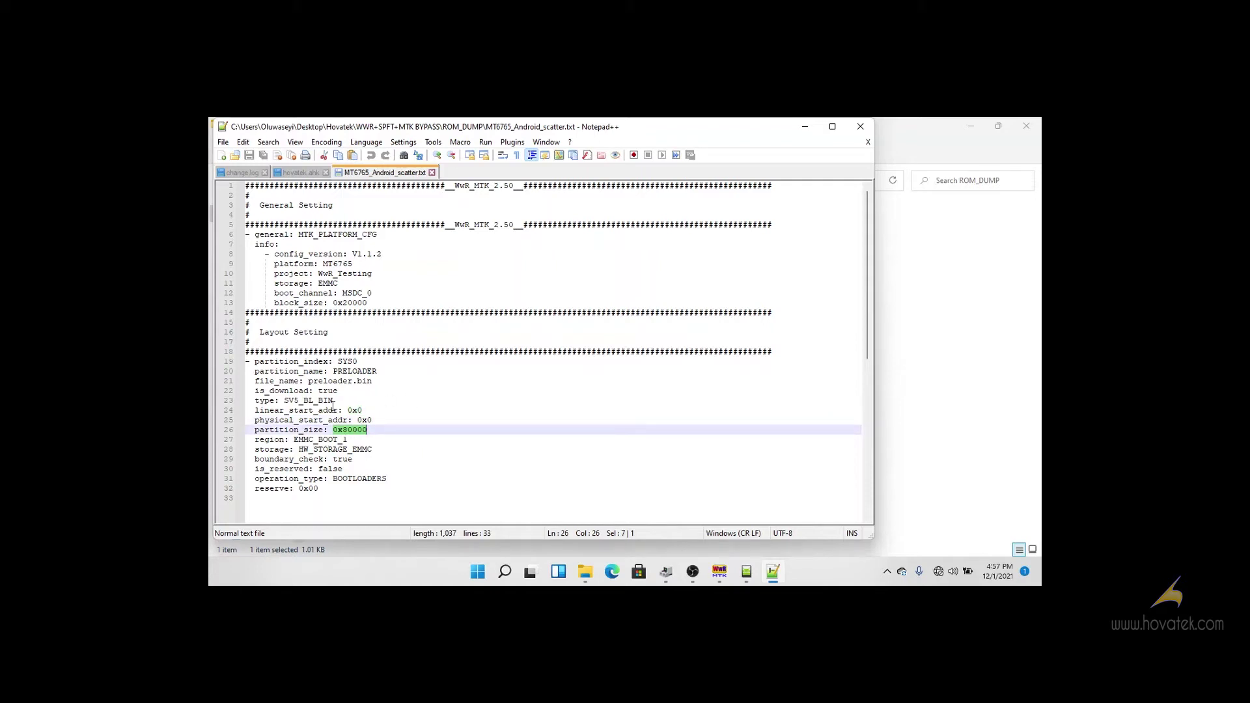
# Return to SP Flash Tool and set the EMMC_BOOT_1 readback block's start address to 0x0
pyautogui.click(746, 571)
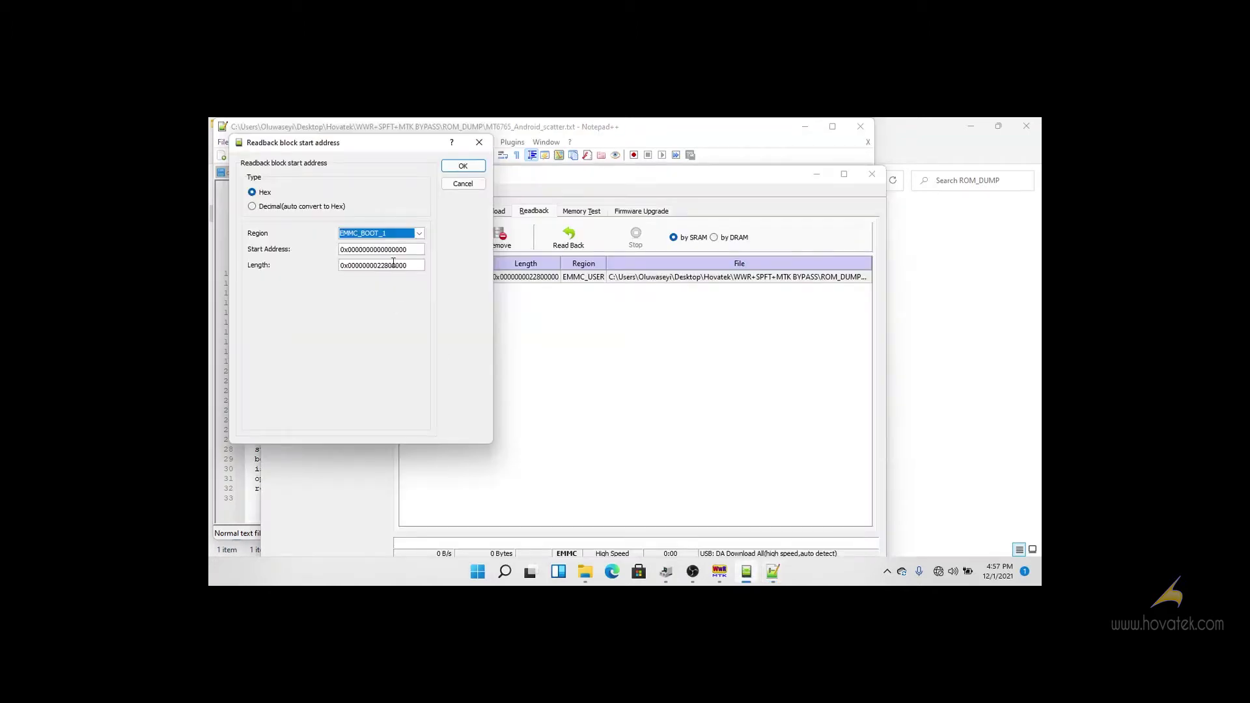
pyautogui.click(415, 251)
pyautogui.press('BackSpace')
pyautogui.press('BackSpace')
pyautogui.press('BackSpace')
pyautogui.press('BackSpace')
pyautogui.press('BackSpace')
pyautogui.press('BackSpace')
pyautogui.press('BackSpace')
pyautogui.press('BackSpace')
pyautogui.press('BackSpace')
pyautogui.press('BackSpace')
pyautogui.press('BackSpace')
pyautogui.press('BackSpace')
pyautogui.press('BackSpace')
pyautogui.press('BackSpace')
pyautogui.press('BackSpace')
pyautogui.press('BackSpace')
pyautogui.press('BackSpace')
pyautogui.press('BackSpace')
pyautogui.write('0x0')
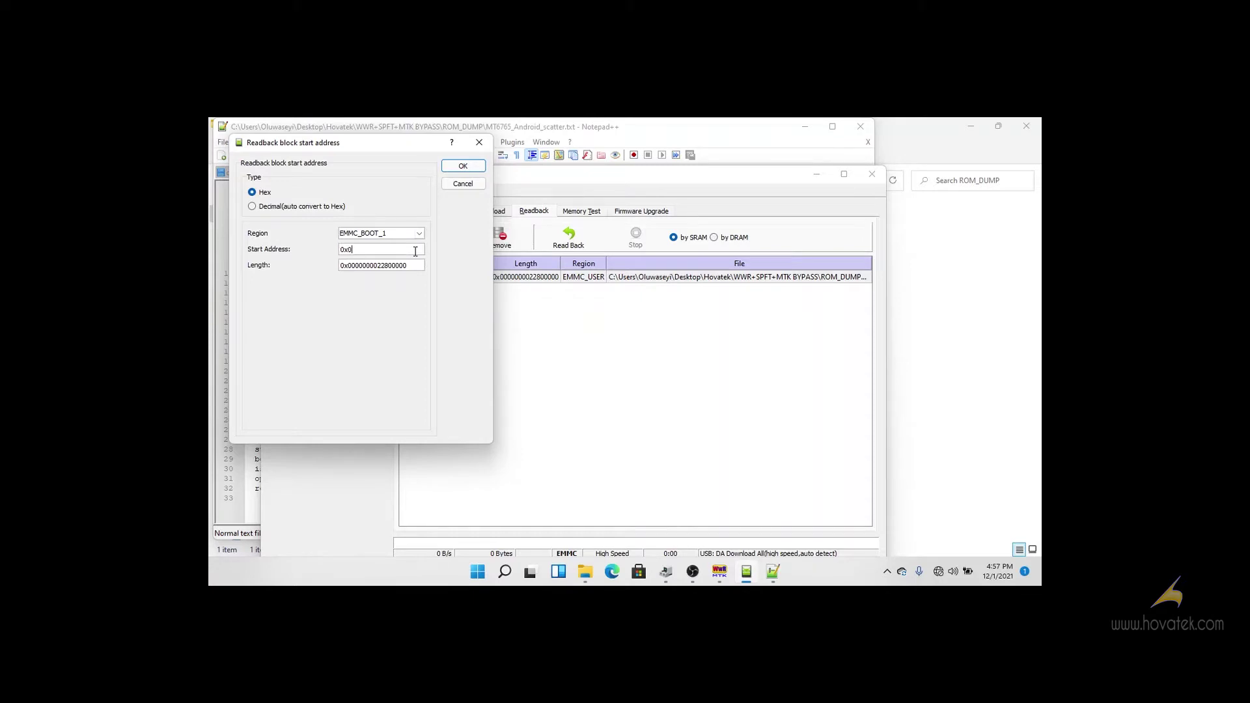
# Set the EMMC_BOOT_1 readback block's length to 0x80000 and confirm the block settings
pyautogui.click(413, 266)
pyautogui.press('BackSpace')
pyautogui.press('BackSpace')
pyautogui.press('BackSpace')
pyautogui.press('BackSpace')
pyautogui.press('BackSpace')
pyautogui.press('BackSpace')
pyautogui.press('BackSpace')
pyautogui.press('BackSpace')
pyautogui.press('BackSpace')
pyautogui.press('BackSpace')
pyautogui.press('BackSpace')
pyautogui.press('BackSpace')
pyautogui.press('BackSpace')
pyautogui.press('BackSpace')
pyautogui.press('BackSpace')
pyautogui.press('BackSpace')
pyautogui.press('BackSpace')
pyautogui.press('BackSpace')
pyautogui.write('0x80000')
pyautogui.click(463, 167)
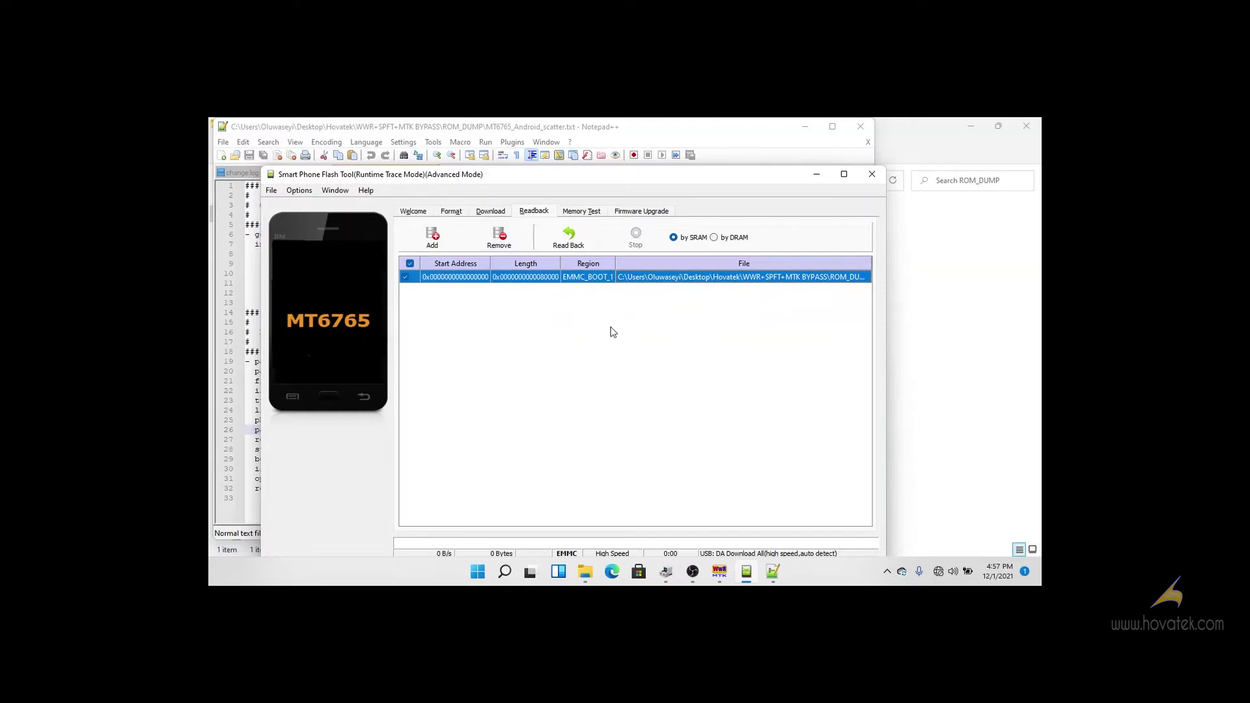
# Minimize SP Flash Tool and Notepad++, open a terminal in the bypass_utility-master folder and start cmd in it
pyautogui.click(816, 174)
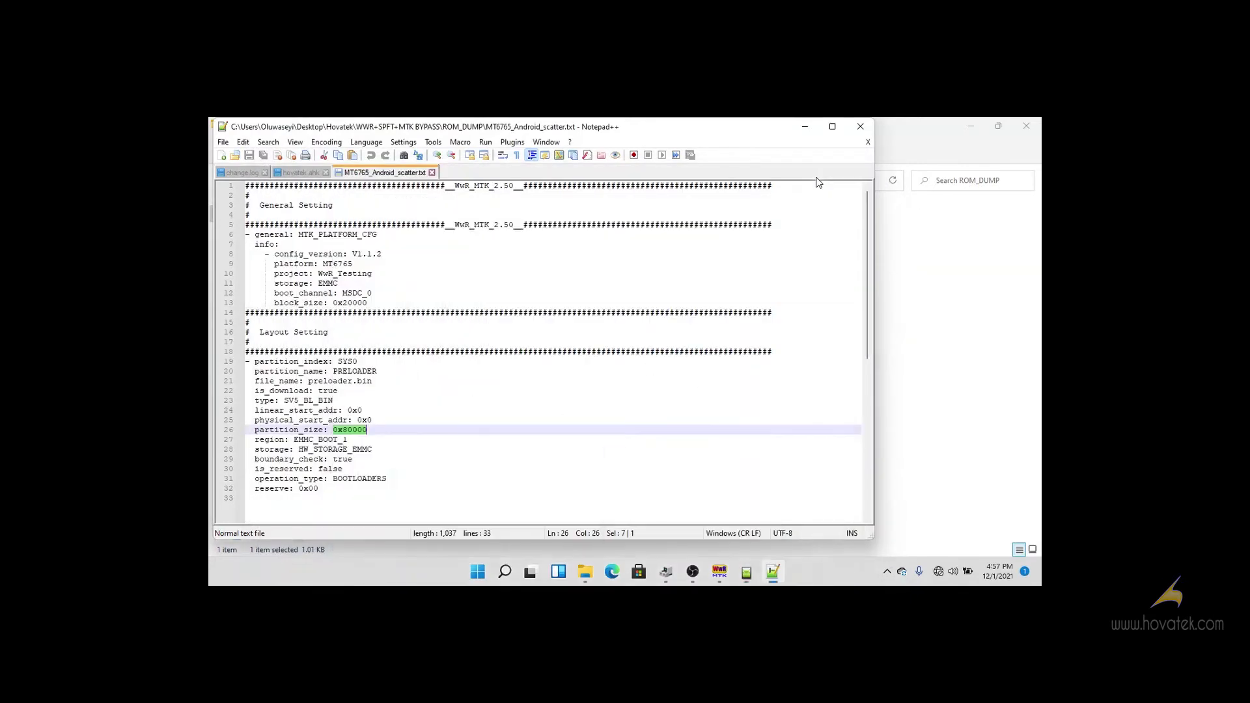
pyautogui.click(805, 126)
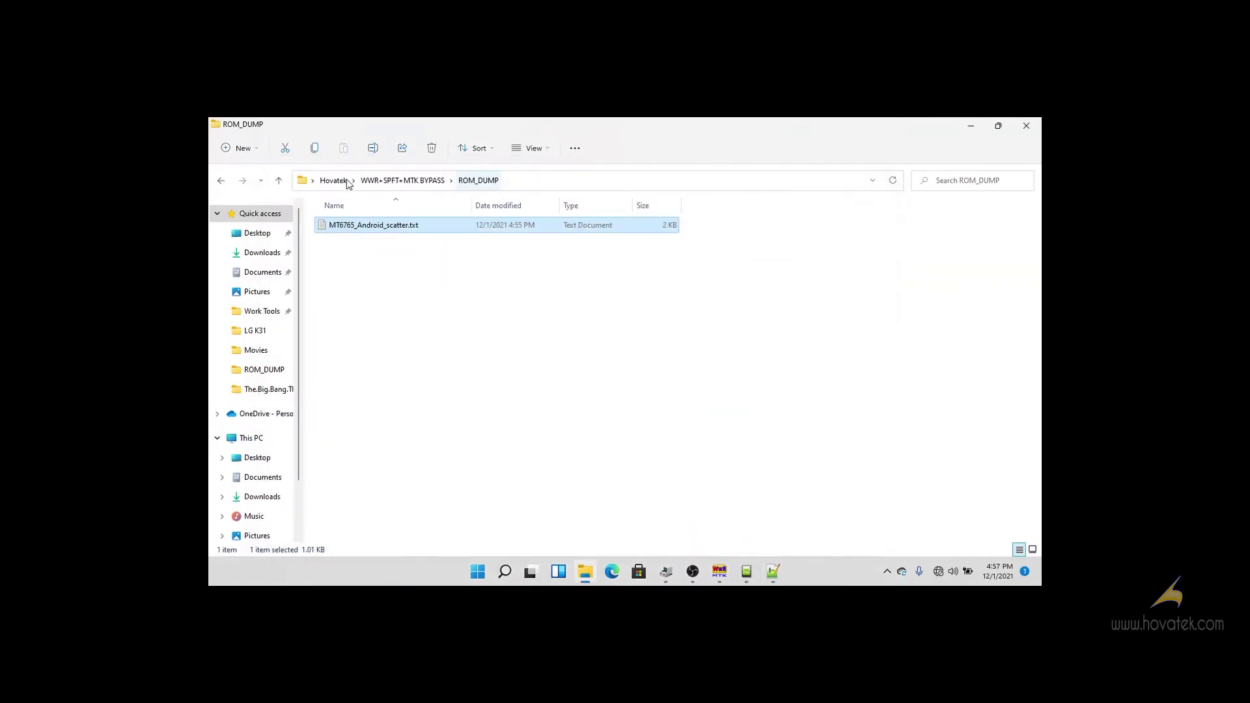
pyautogui.click(279, 182)
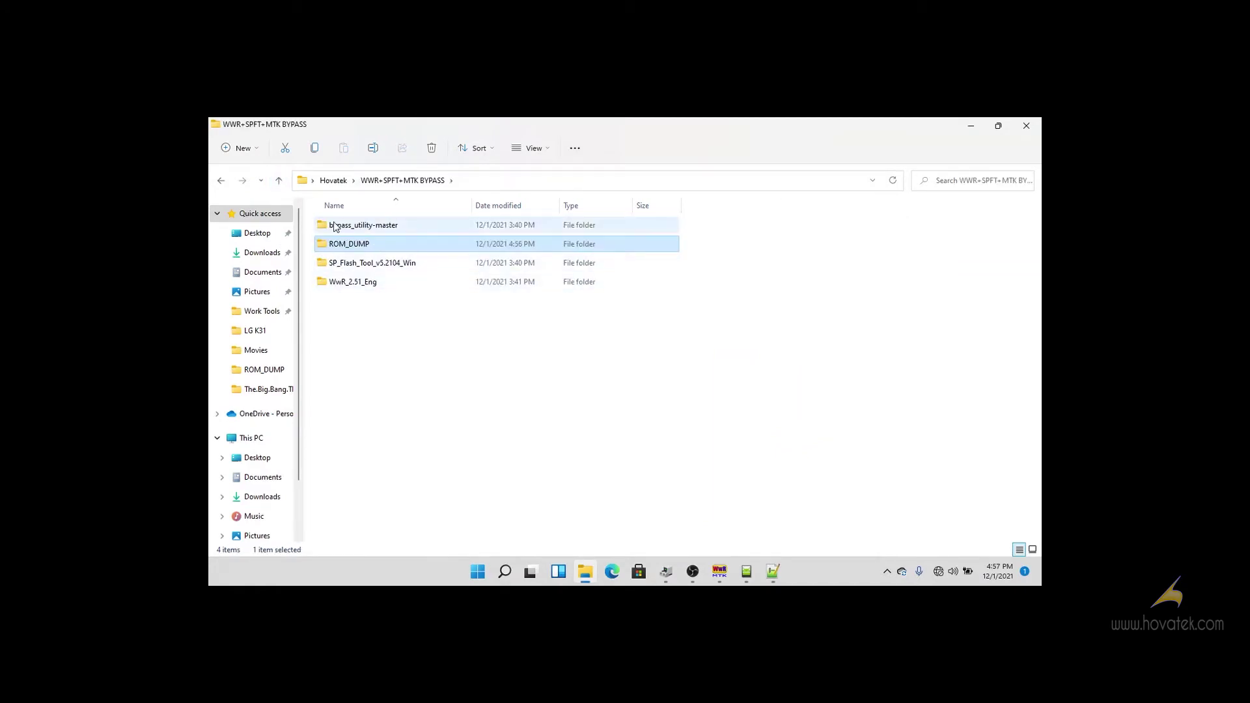
pyautogui.doubleClick(391, 226)
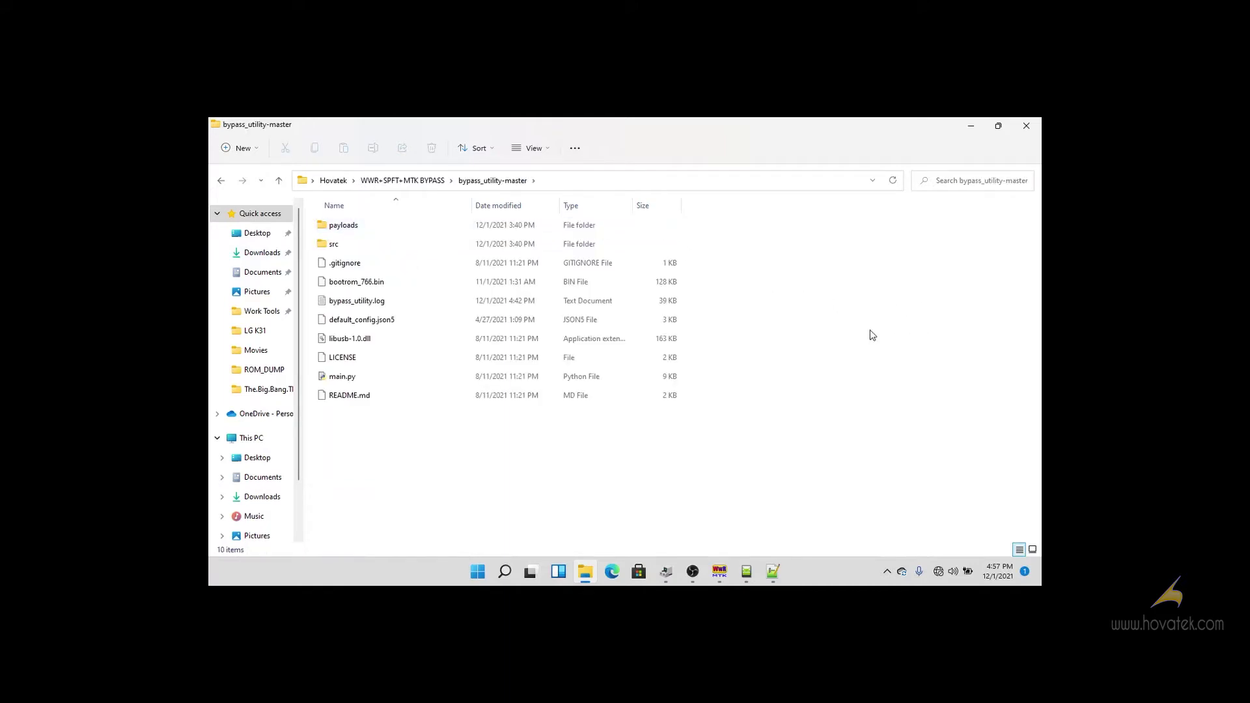
pyautogui.rightClick(908, 368)
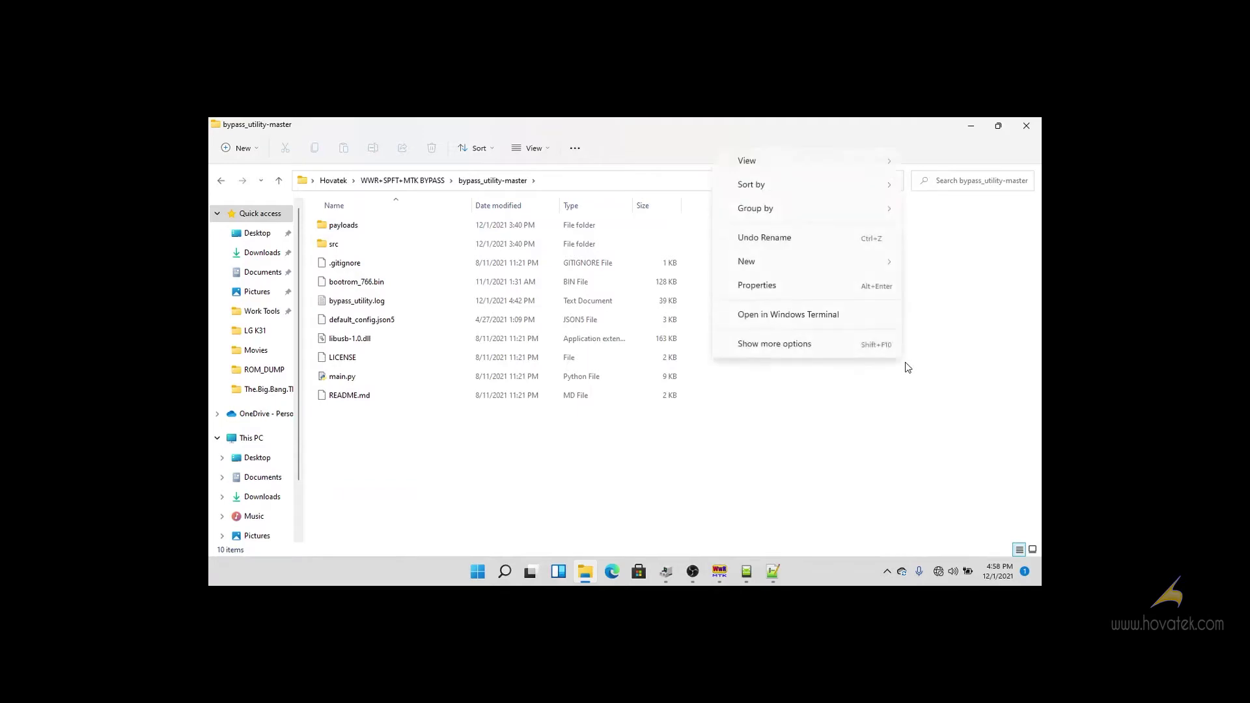
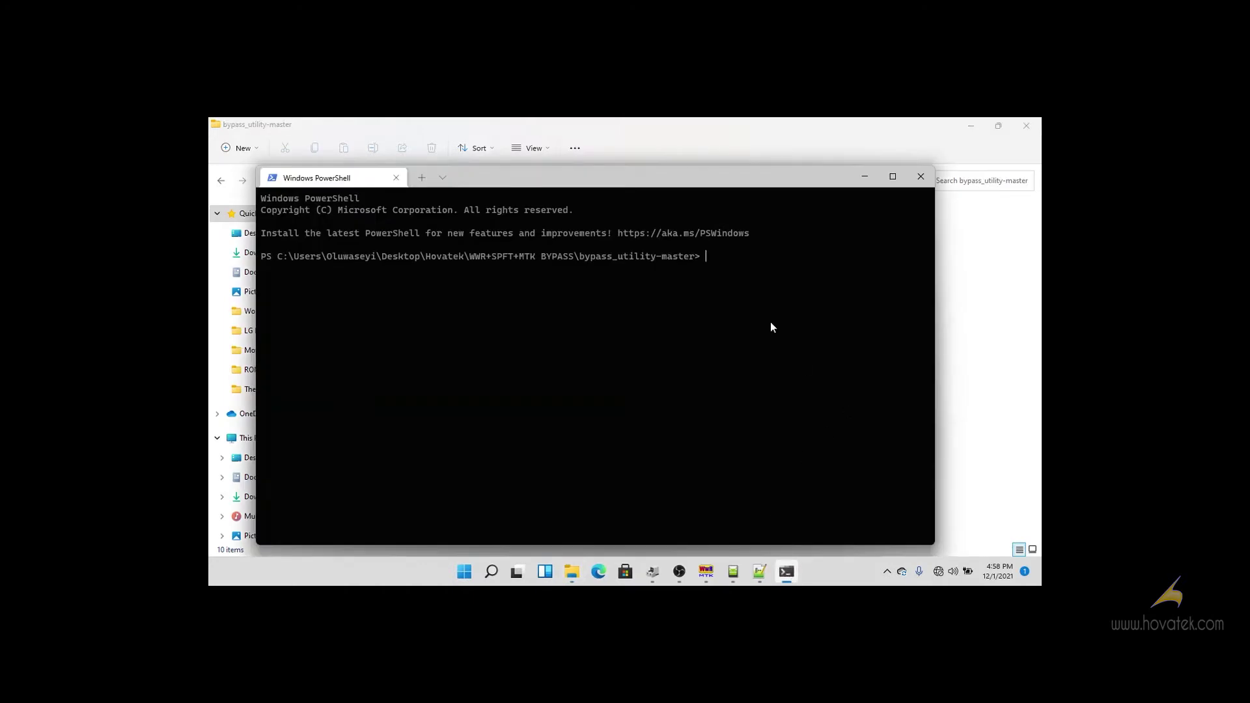
pyautogui.write('cmd')
pyautogui.press('Return')
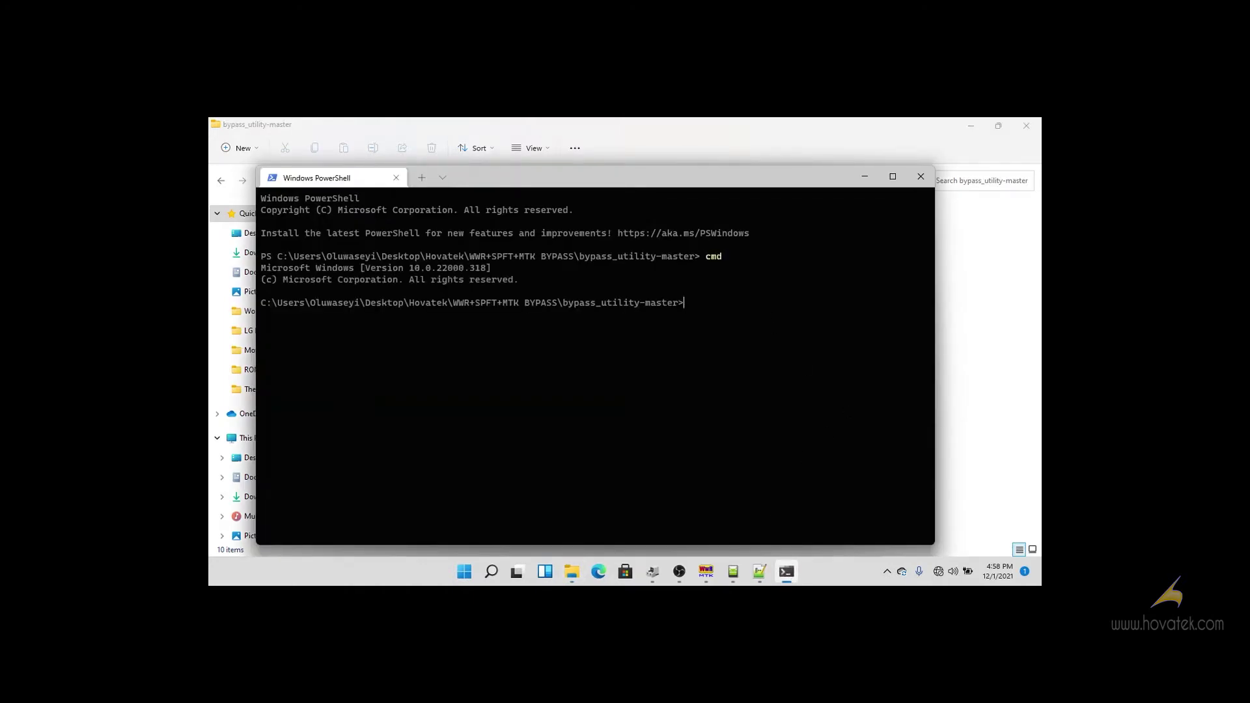
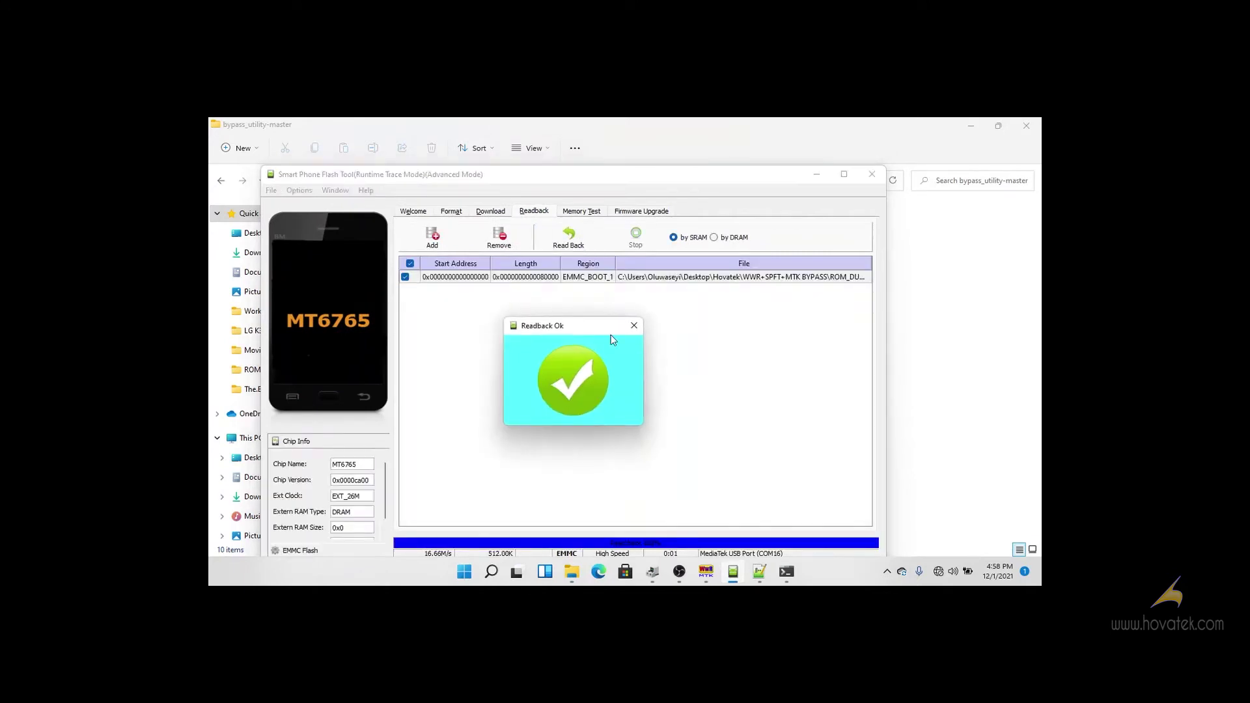
# Dismiss the readback confirmation and save the readback entry's output as ROM_2 in the ROM_DUMP folder
pyautogui.click(635, 326)
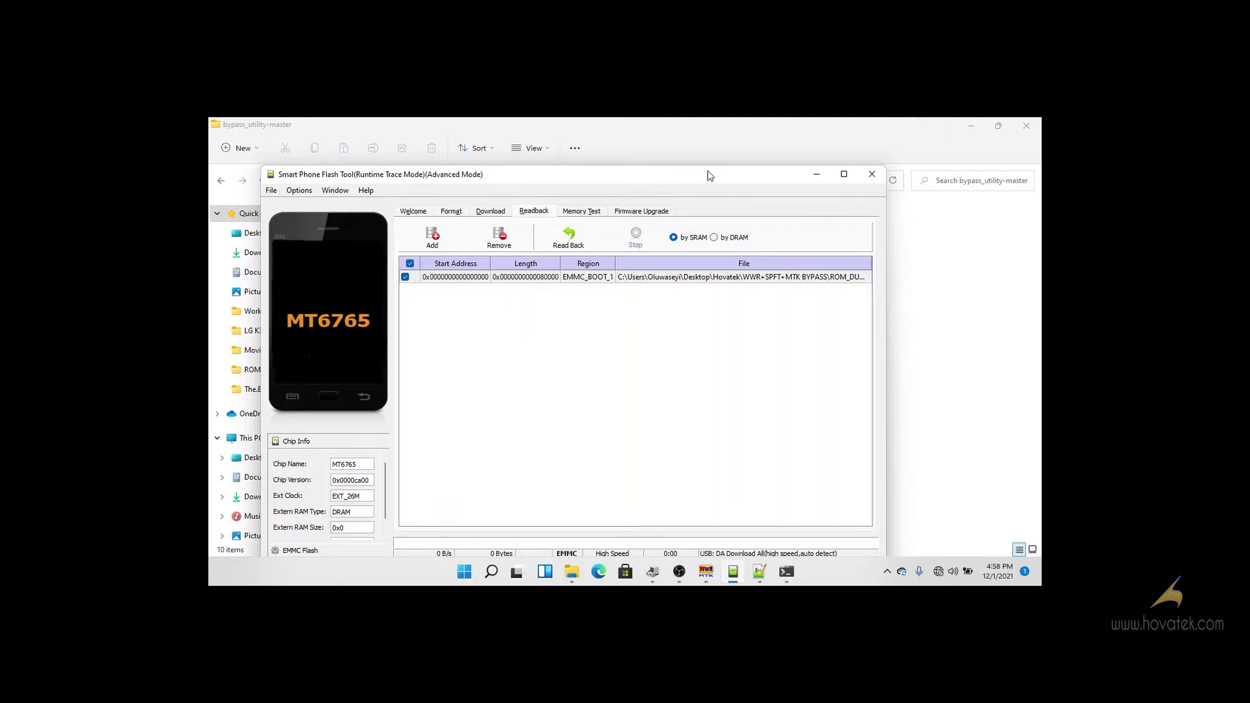
pyautogui.moveTo(671, 178); pyautogui.dragTo(687, 143)
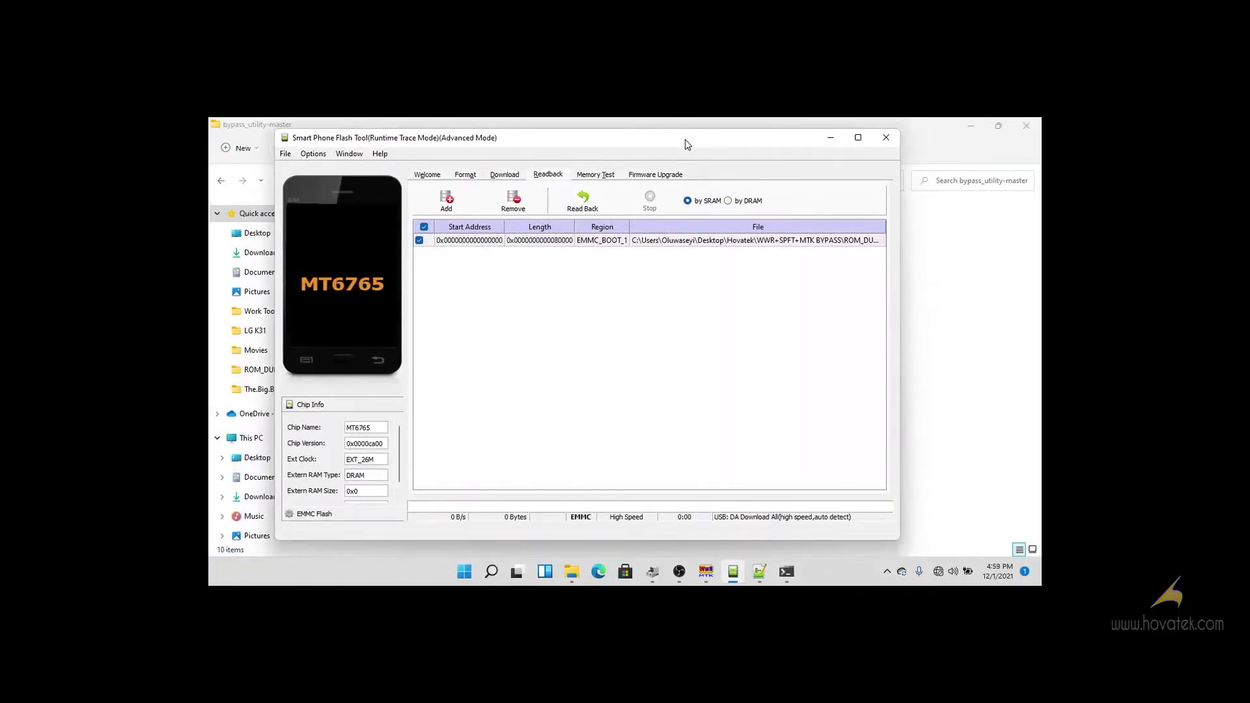
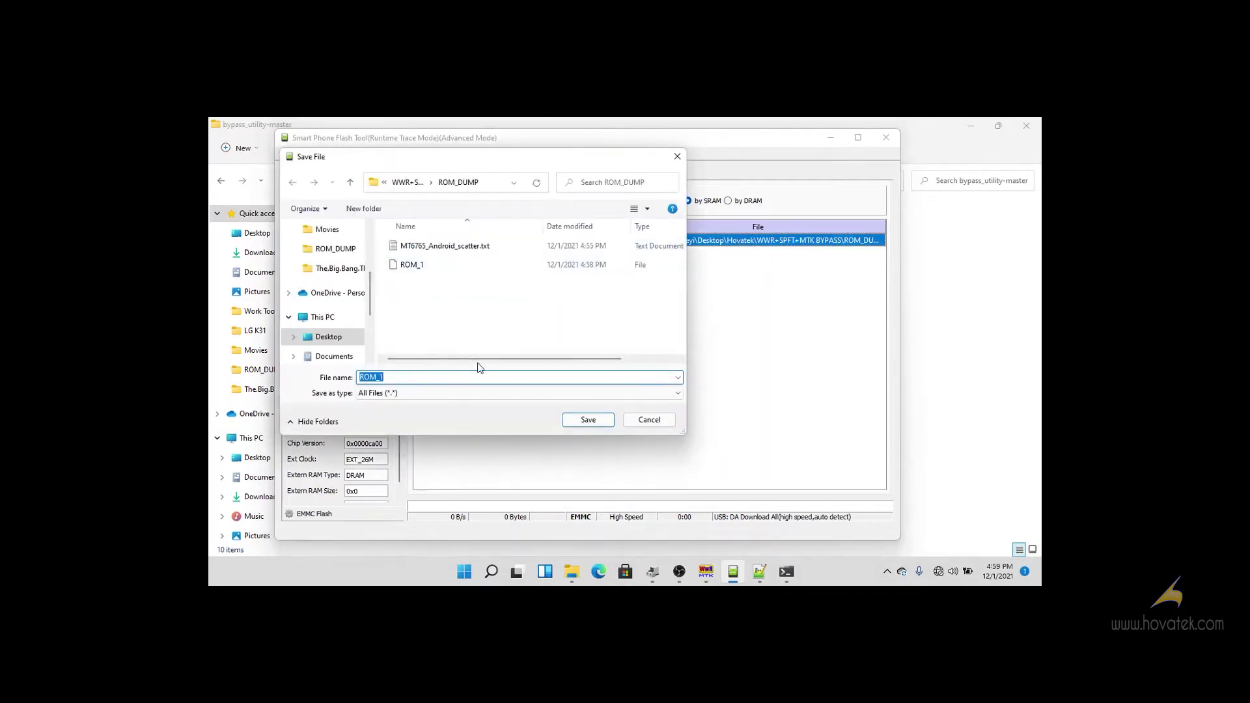
pyautogui.click(409, 377)
pyautogui.press('BackSpace')
pyautogui.write('2')
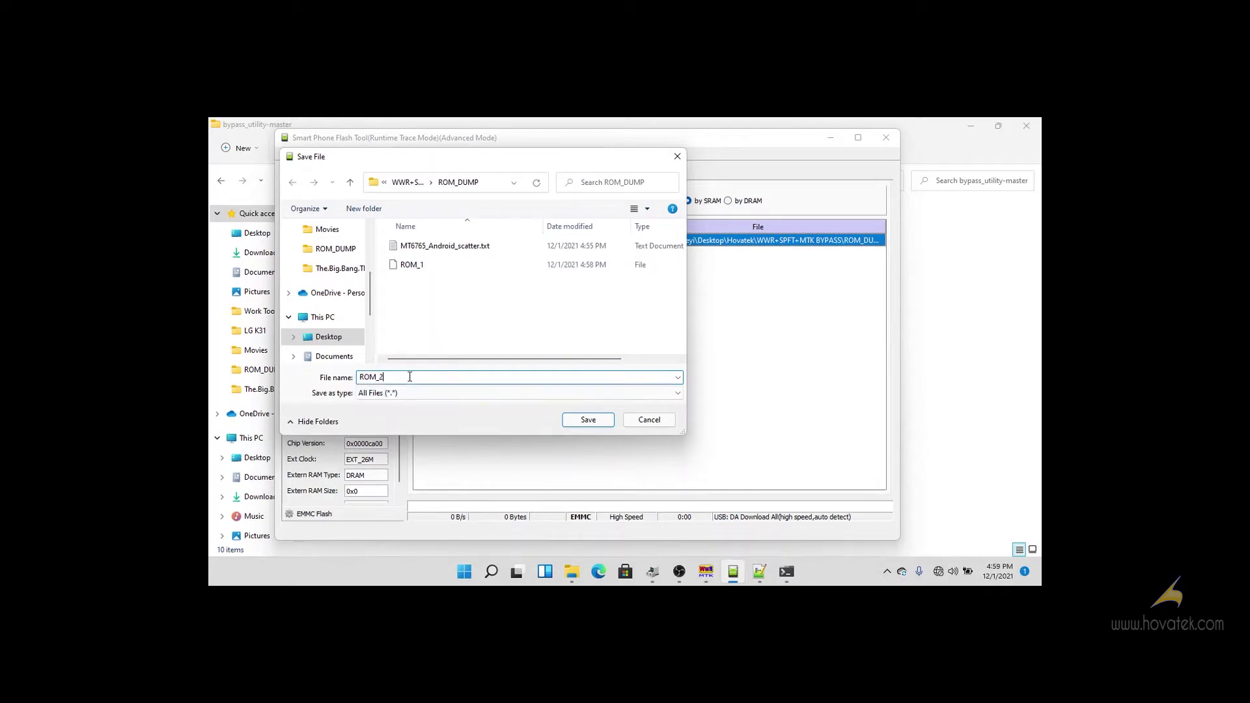
pyautogui.click(579, 426)
pyautogui.click(587, 420)
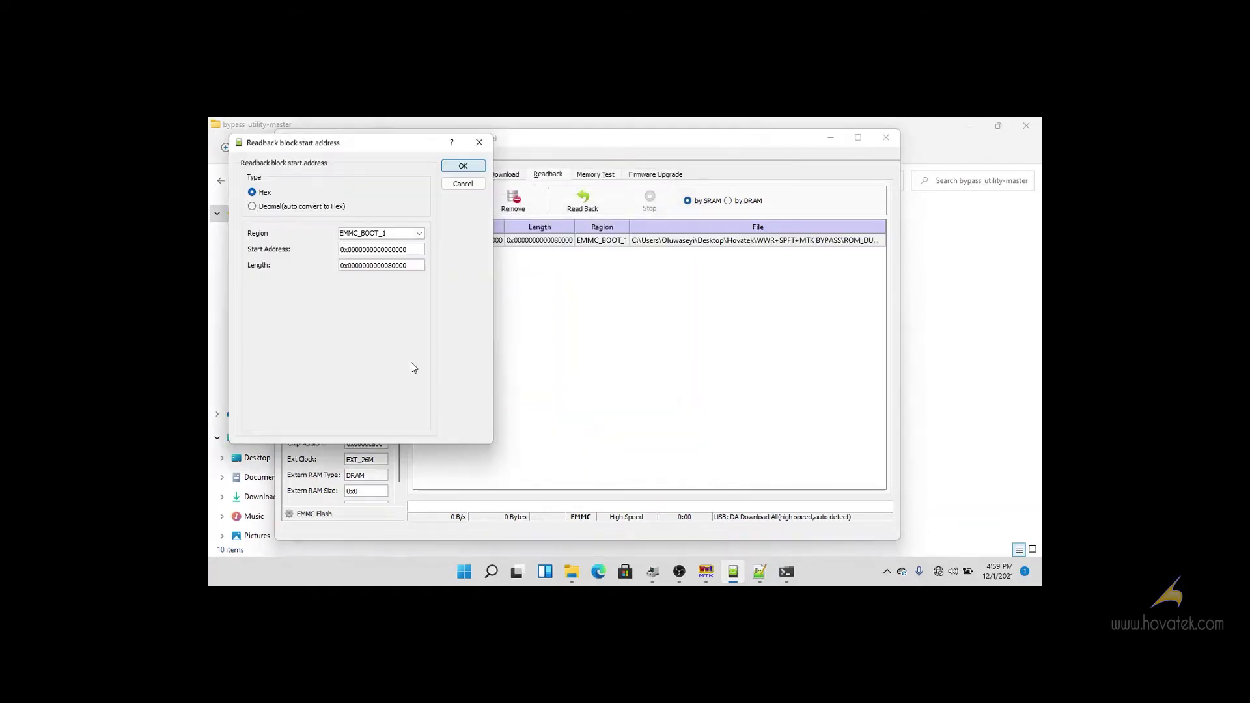
# Set the ROM_2 readback block's region to EMMC_USER and its start address to 0x0, consulting the scatter file
pyautogui.click(417, 233)
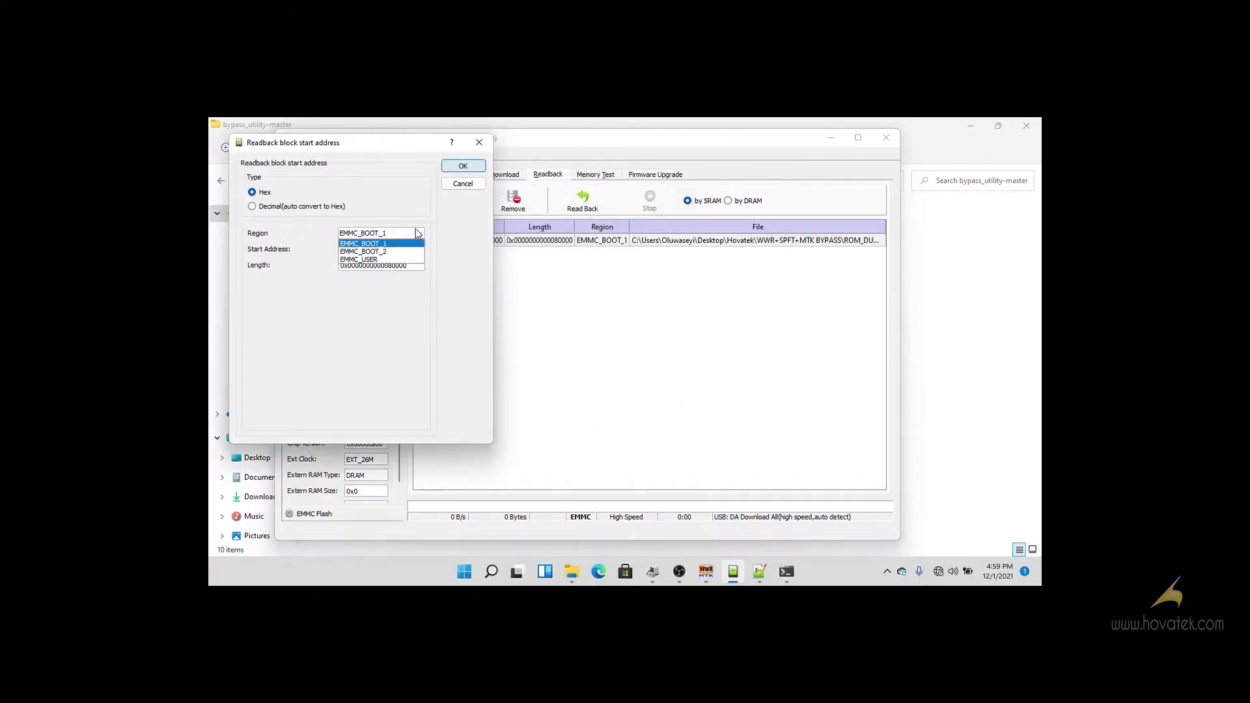
pyautogui.click(369, 259)
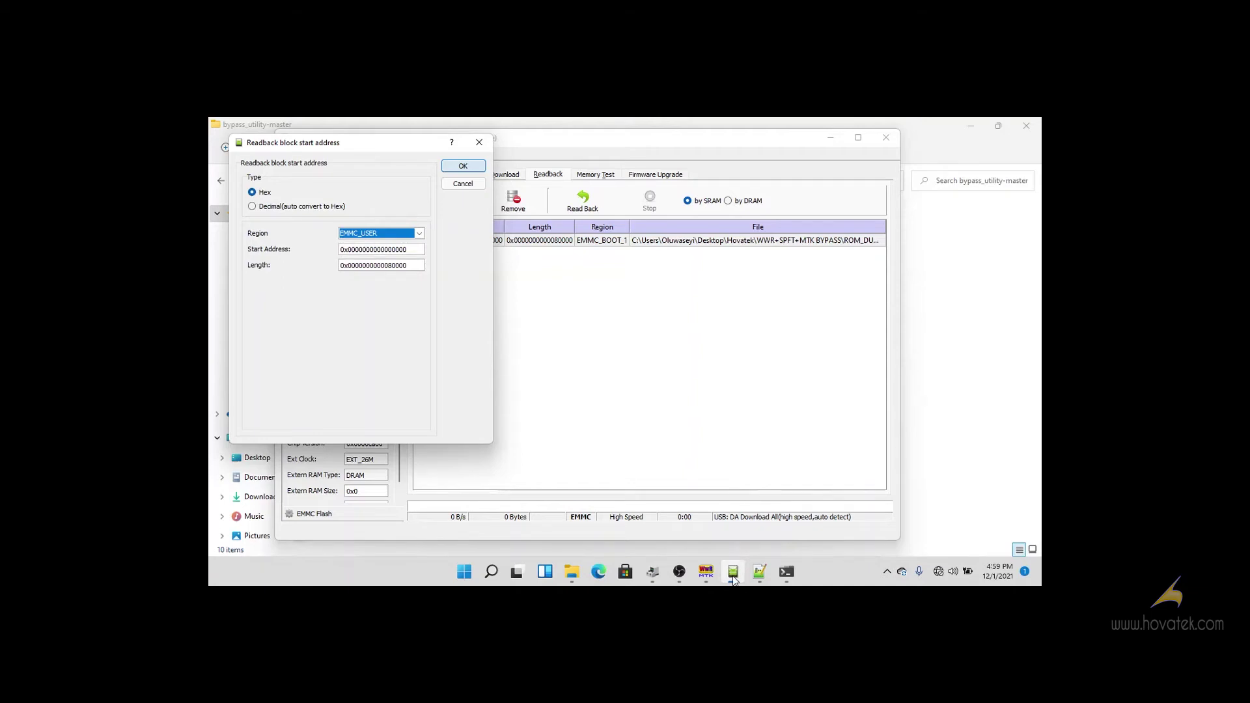
pyautogui.click(758, 572)
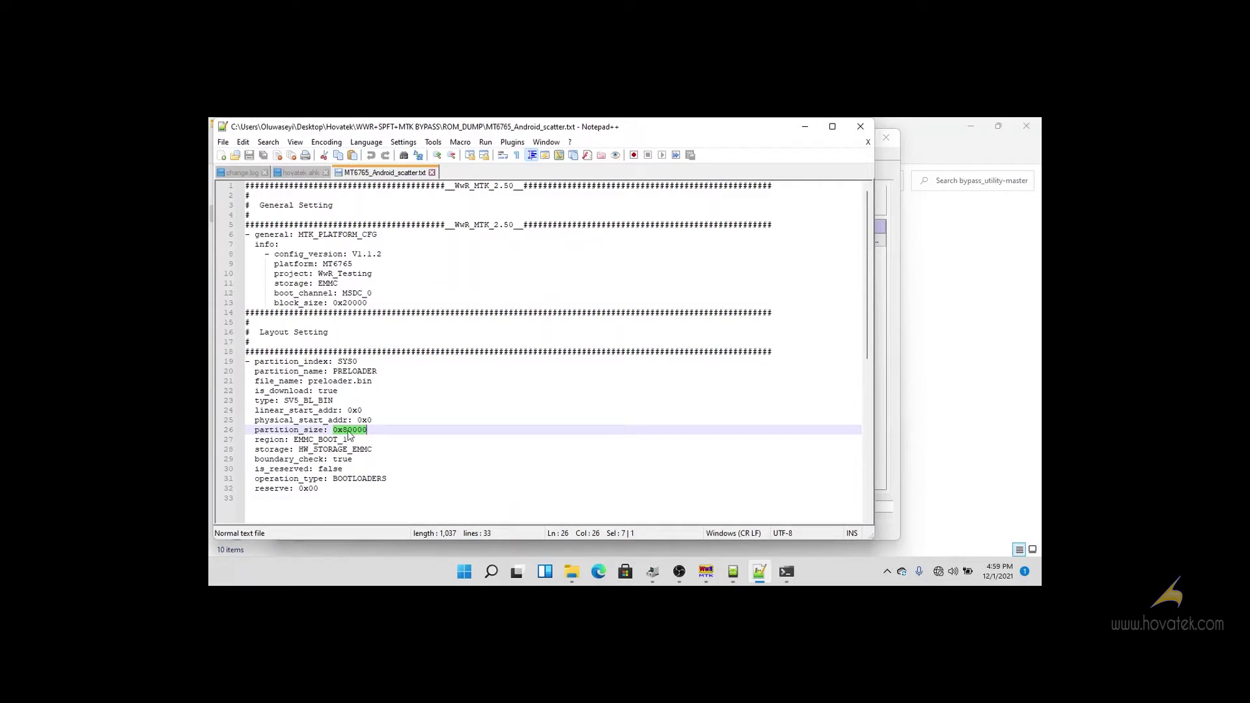
pyautogui.click(733, 572)
pyautogui.click(414, 251)
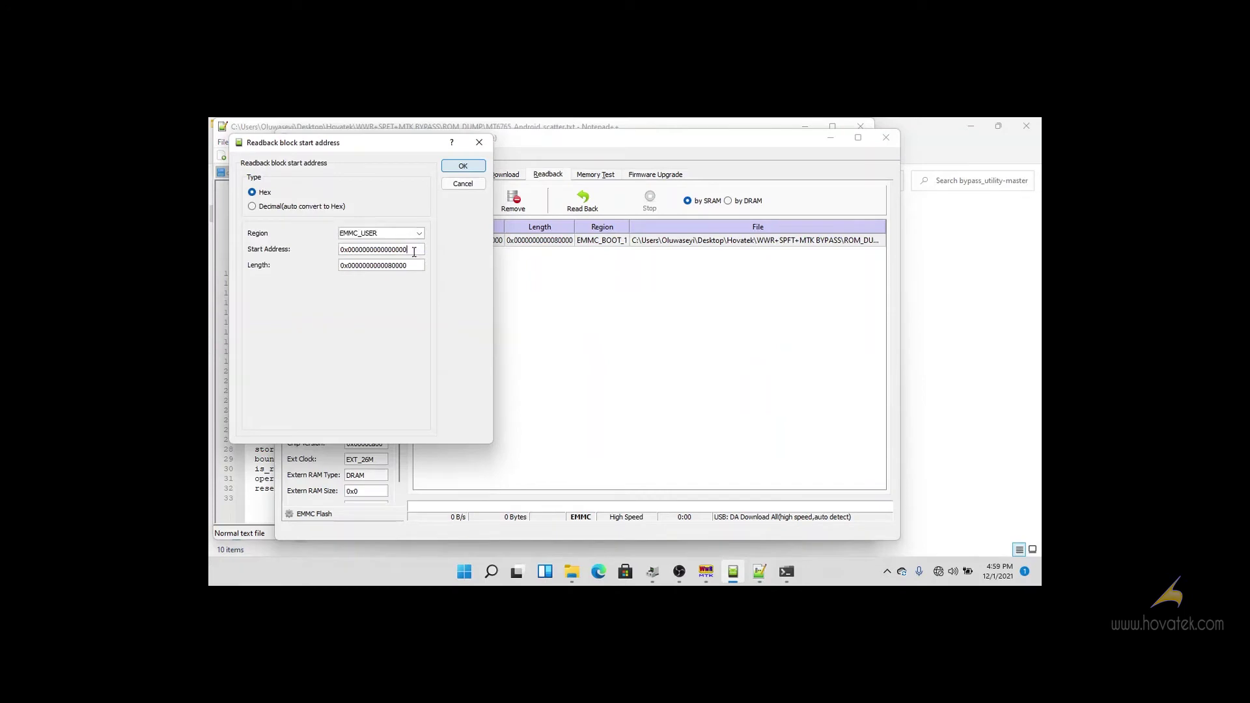
pyautogui.press('BackSpace')
pyautogui.press('BackSpace')
pyautogui.press('BackSpace')
pyautogui.press('BackSpace')
pyautogui.press('BackSpace')
pyautogui.press('BackSpace')
pyautogui.press('BackSpace')
pyautogui.press('BackSpace')
pyautogui.press('BackSpace')
pyautogui.press('BackSpace')
pyautogui.press('BackSpace')
pyautogui.press('BackSpace')
pyautogui.press('BackSpace')
pyautogui.press('BackSpace')
pyautogui.press('BackSpace')
pyautogui.press('BackSpace')
pyautogui.press('BackSpace')
pyautogui.press('BackSpace')
pyautogui.write('0x80000')
pyautogui.press('BackSpace')
pyautogui.press('BackSpace')
pyautogui.press('BackSpace')
pyautogui.press('BackSpace')
pyautogui.press('BackSpace')
# Set the EMMC_USER readback block's length to 0x80000 and confirm the block settings
pyautogui.click(414, 266)
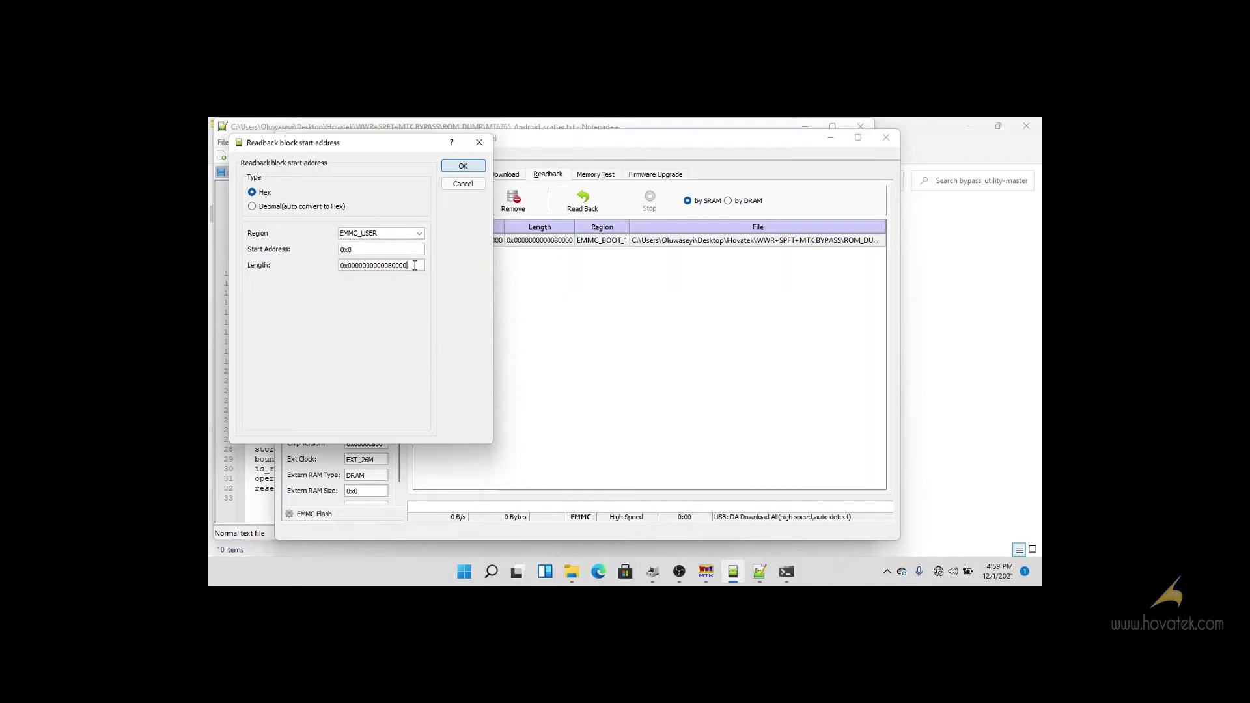
pyautogui.press('BackSpace')
pyautogui.press('BackSpace')
pyautogui.press('BackSpace')
pyautogui.press('BackSpace')
pyautogui.press('BackSpace')
pyautogui.press('BackSpace')
pyautogui.press('BackSpace')
pyautogui.press('BackSpace')
pyautogui.press('BackSpace')
pyautogui.press('BackSpace')
pyautogui.press('BackSpace')
pyautogui.press('BackSpace')
pyautogui.press('BackSpace')
pyautogui.press('BackSpace')
pyautogui.press('BackSpace')
pyautogui.press('BackSpace')
pyautogui.press('BackSpace')
pyautogui.press('BackSpace')
pyautogui.write('0x80000')
pyautogui.click(468, 167)
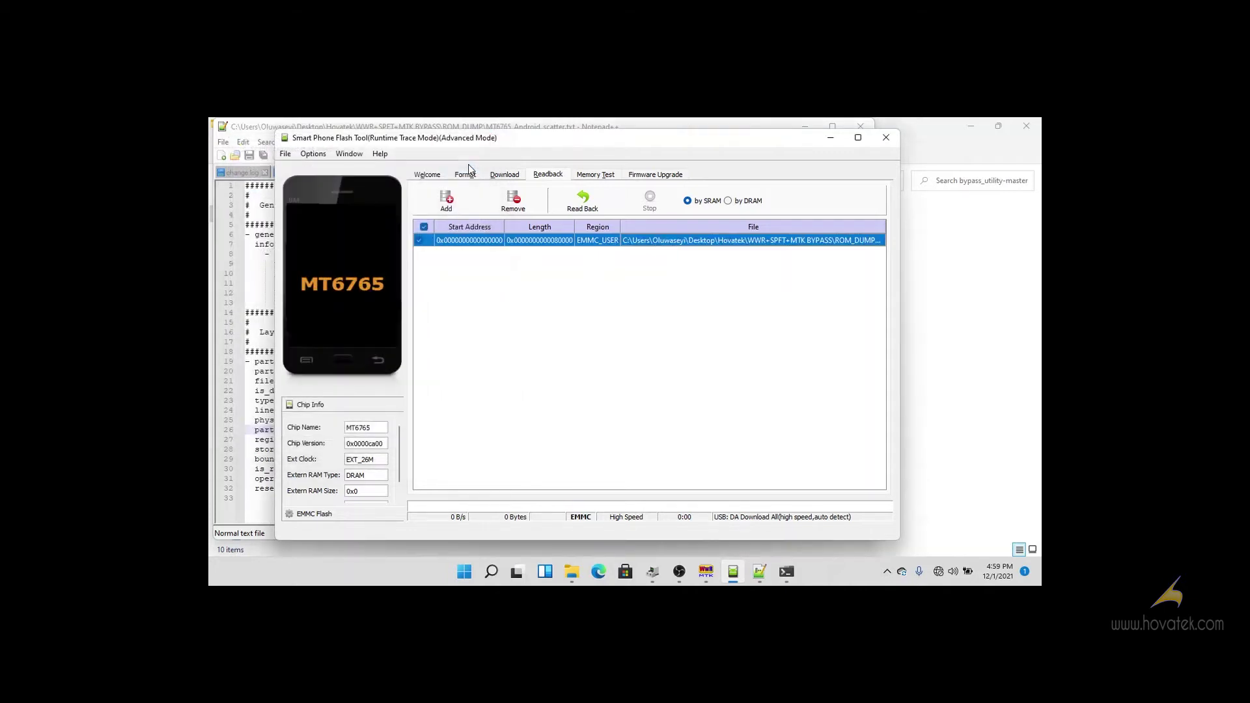
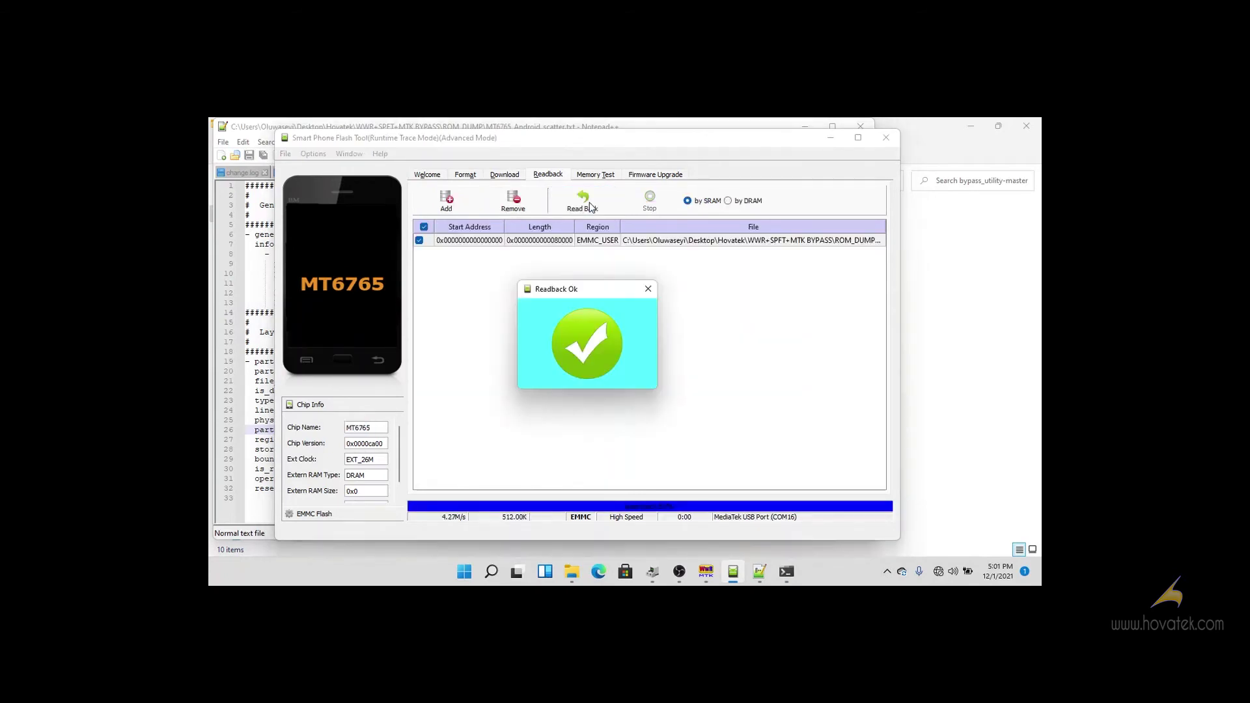
# Dismiss the readback confirmation and switch to WwR MTK
pyautogui.click(643, 291)
pyautogui.hotkey('alt', 'Tab')
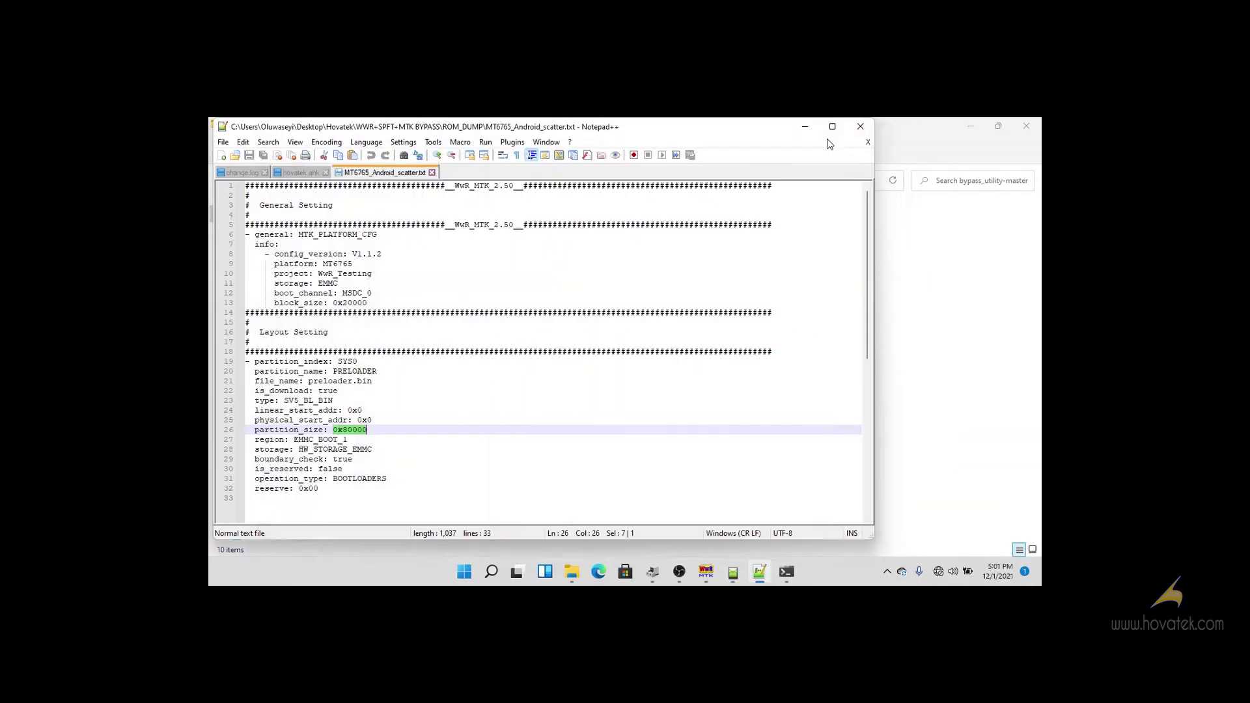
pyautogui.click(708, 572)
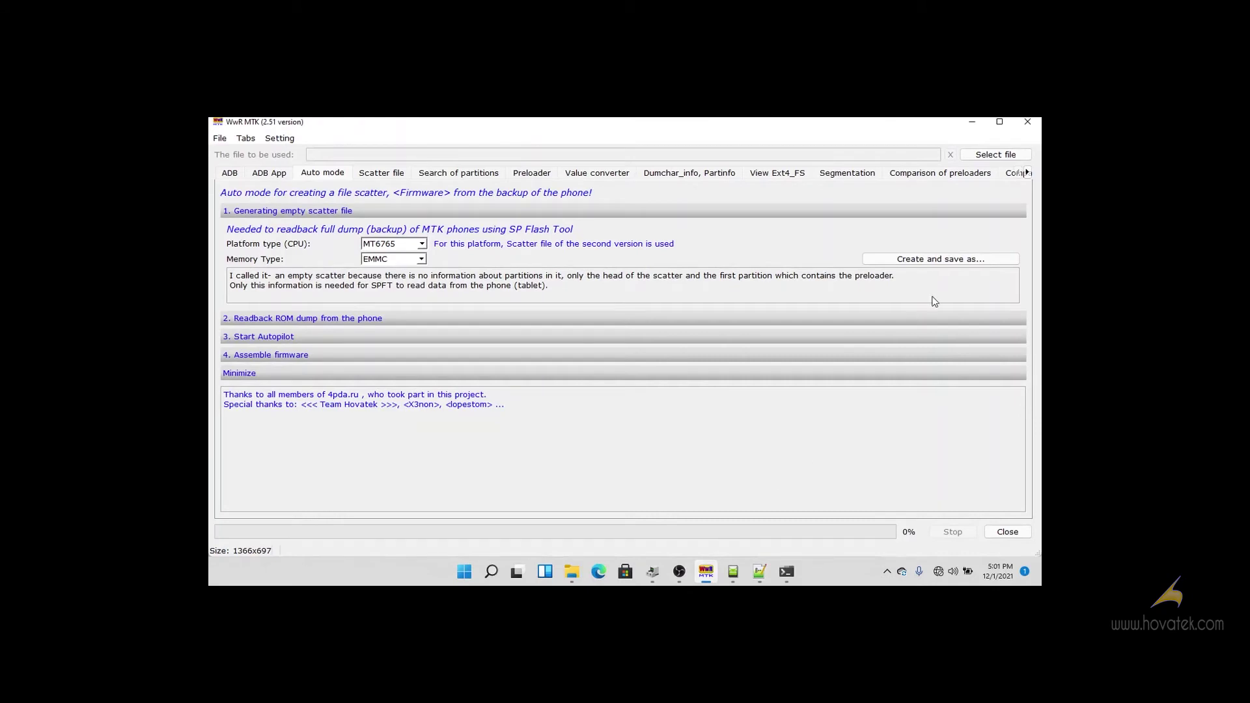
# Load ROM_2 from the ROM_DUMP folder as the file to be used and locate the boot_a section in its GPT table
pyautogui.click(994, 157)
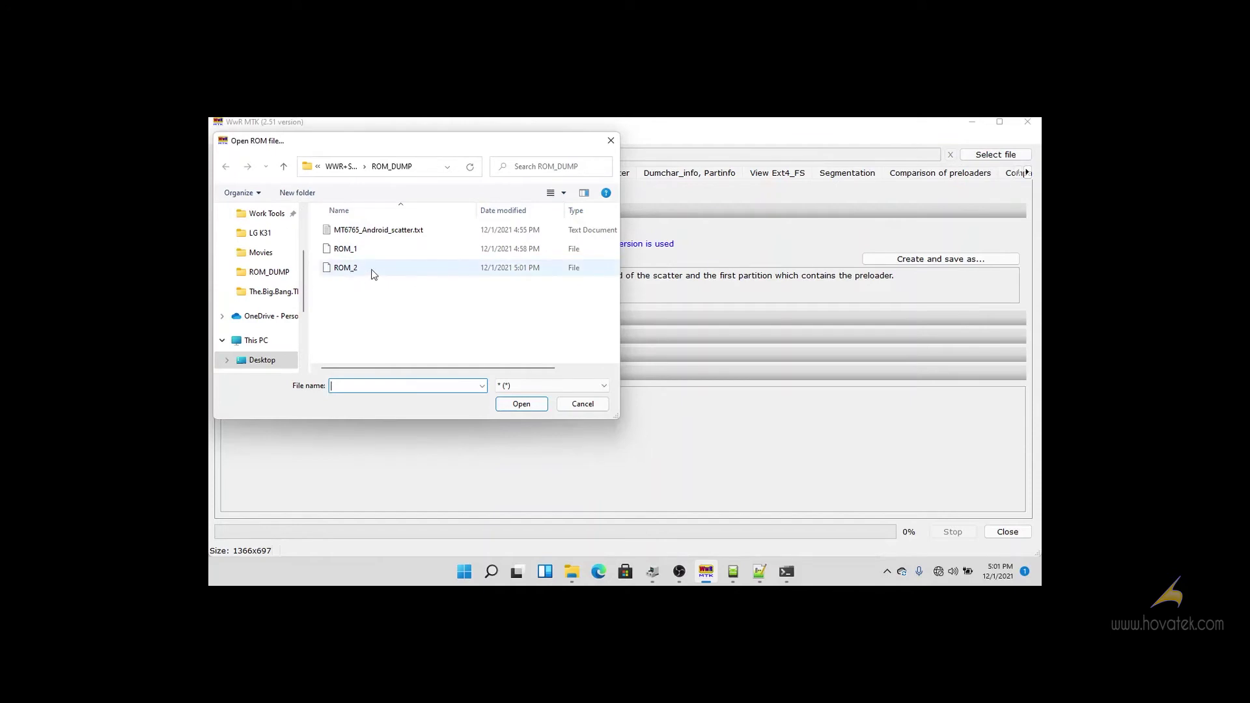
pyautogui.doubleClick(374, 274)
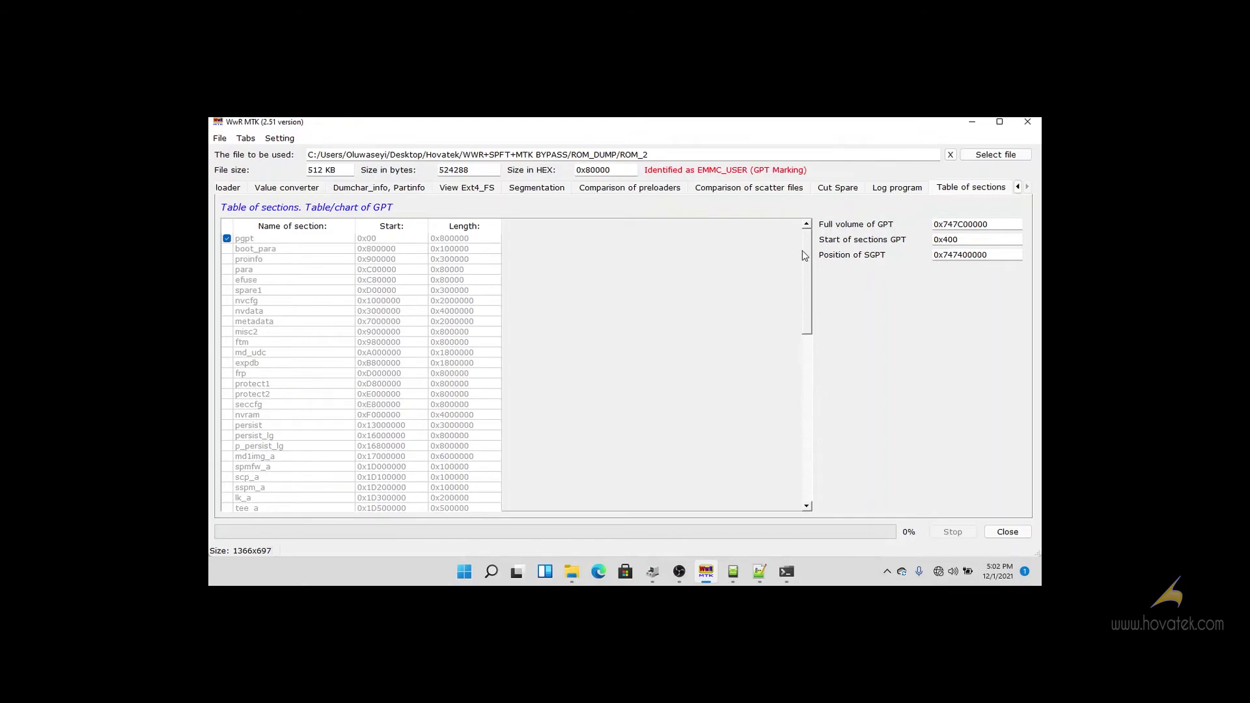
pyautogui.moveTo(995, 224); pyautogui.dragTo(927, 229)
pyautogui.moveTo(808, 250)
pyautogui.mouseDown()
pyautogui.moveTo(807, 296)
pyautogui.moveTo(806, 241)
pyautogui.mouseUp()
pyautogui.moveTo(807, 268); pyautogui.dragTo(806, 363)
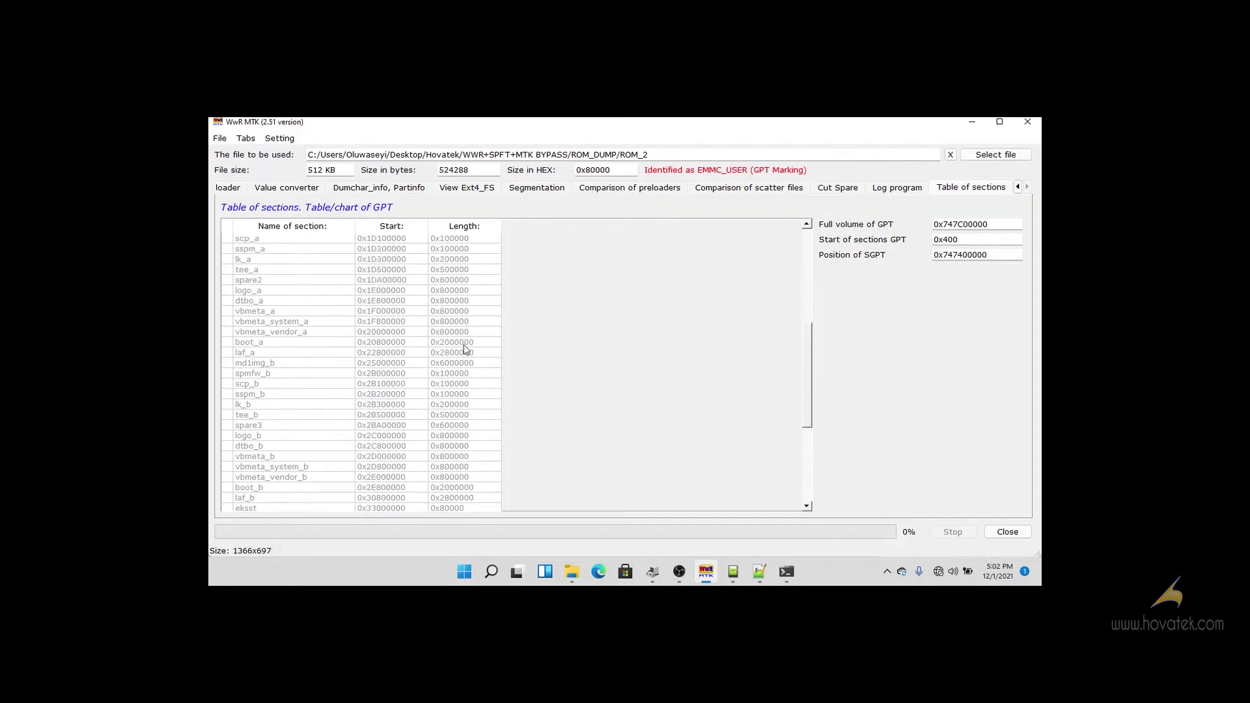
pyautogui.click(247, 343)
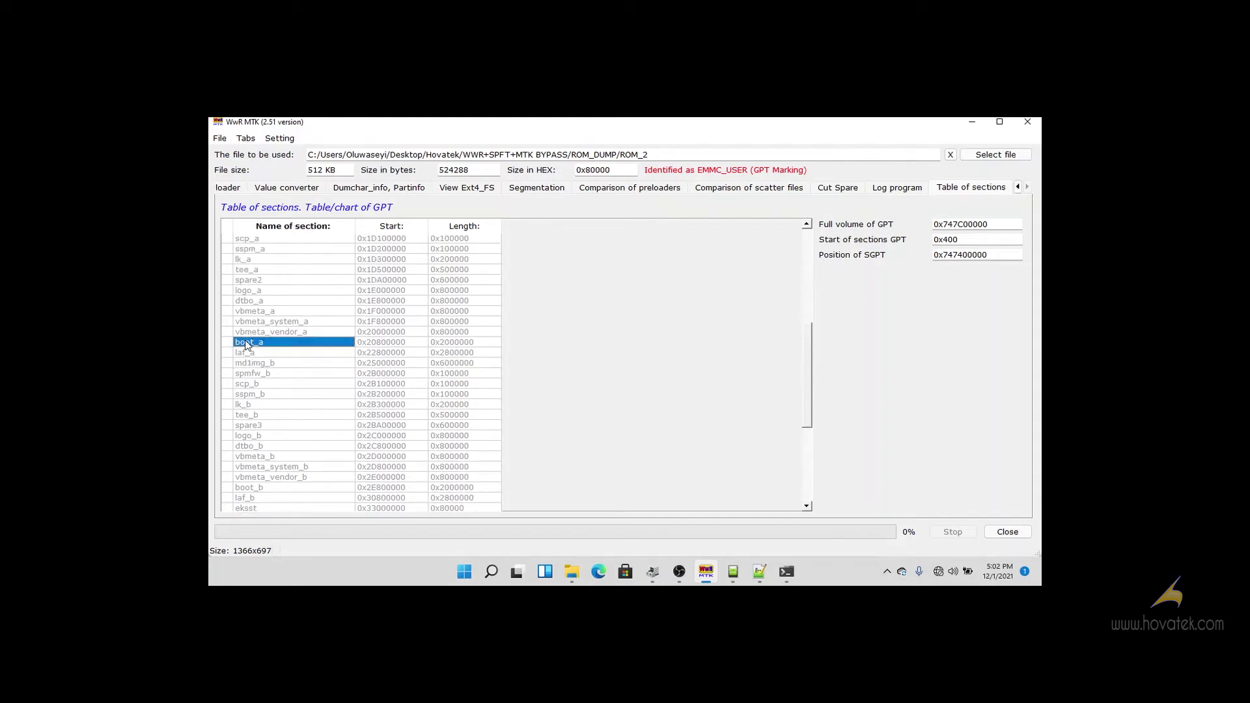
# Switch to SP Flash Tool and save the readback entry's output as ROM_3 in the ROM_DUMP folder
pyautogui.click(733, 570)
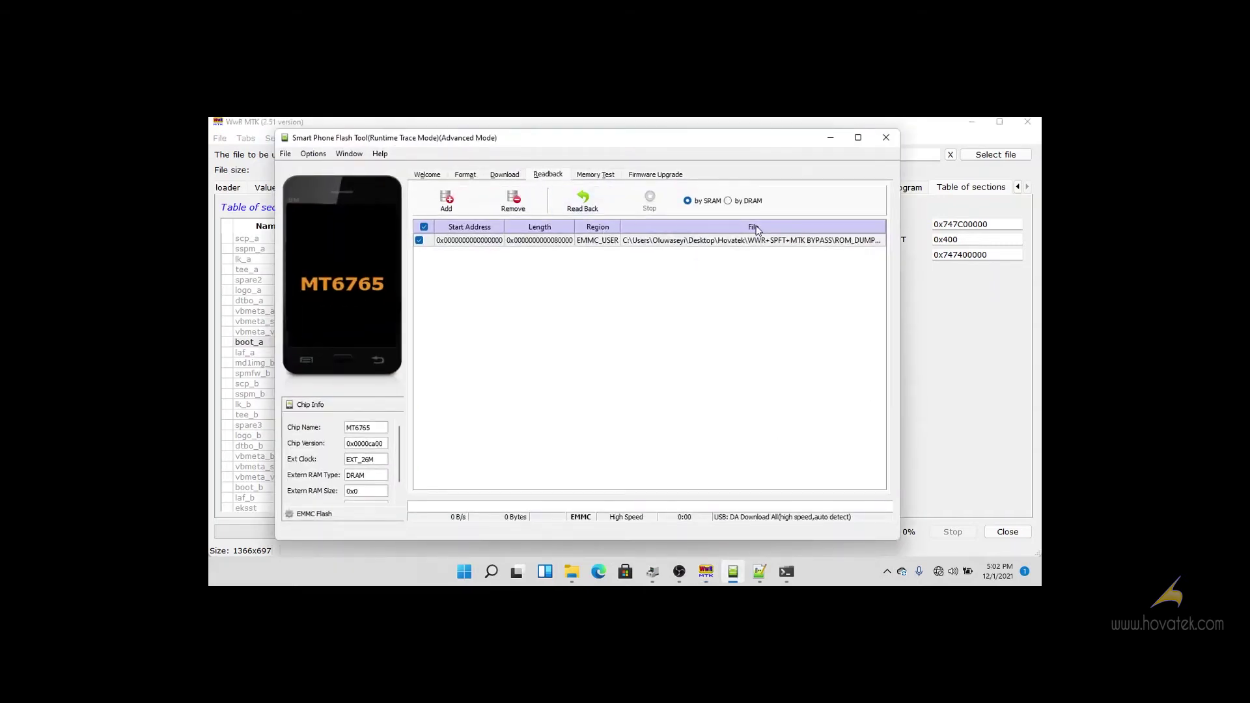
pyautogui.doubleClick(731, 240)
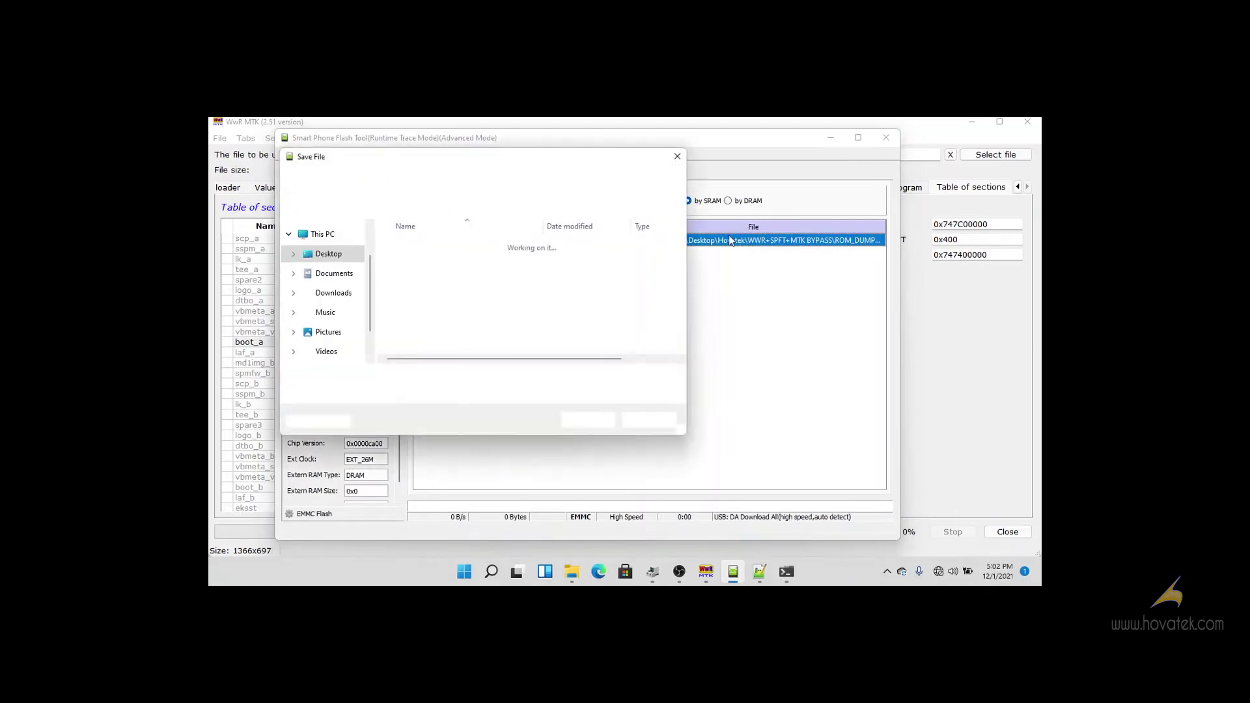
pyautogui.click(416, 377)
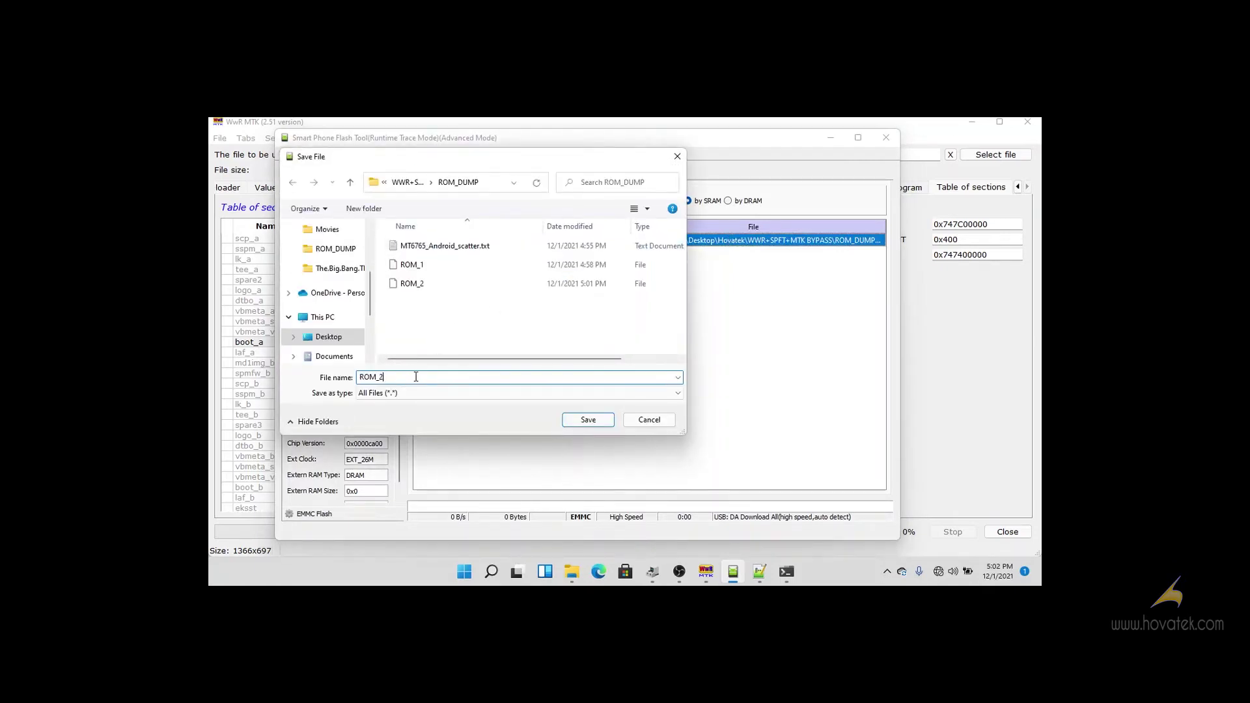
pyautogui.press('BackSpace')
pyautogui.write('3')
pyautogui.click(587, 420)
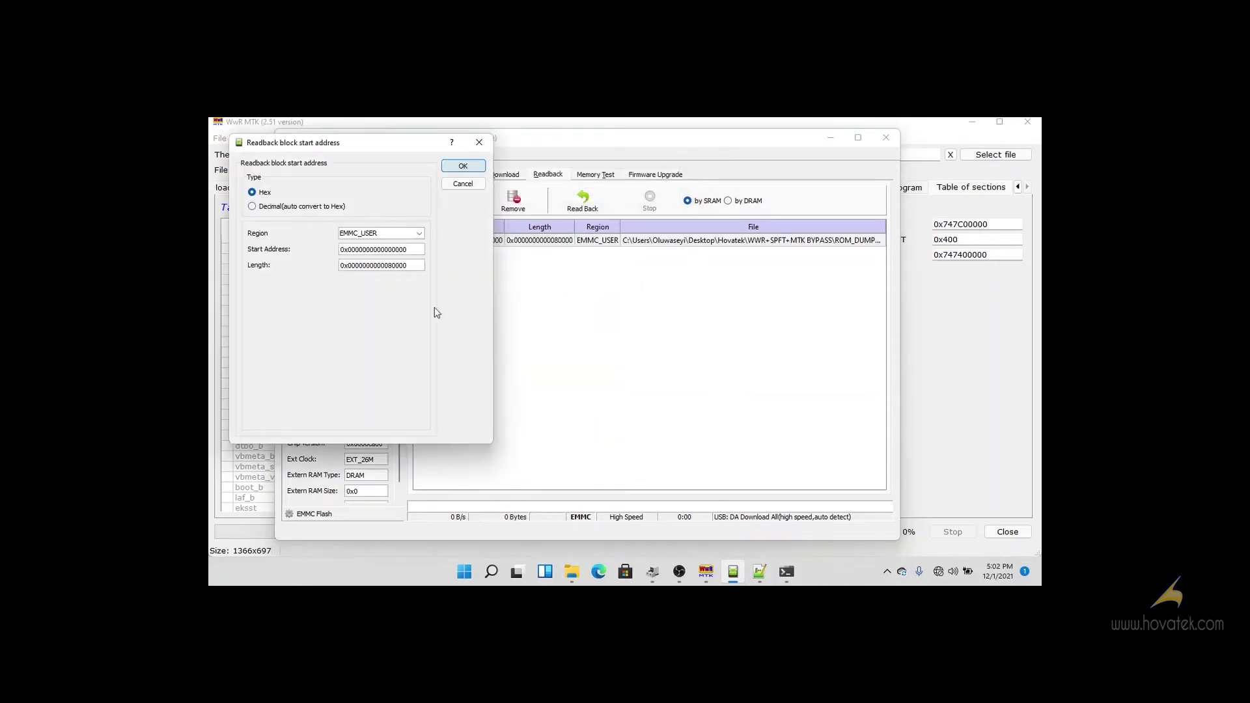
# Set the ROM_3 readback block's region to EMMC_USER and its start address to 0x0
pyautogui.click(418, 233)
pyautogui.click(410, 259)
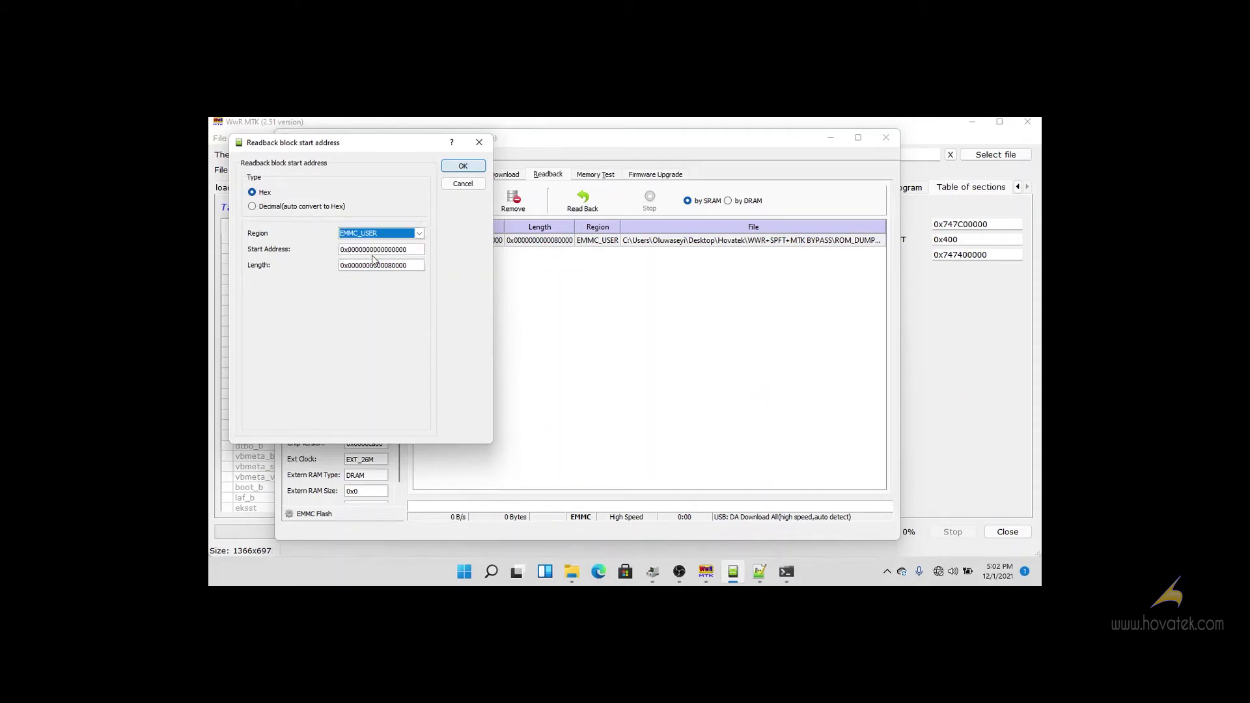
pyautogui.click(412, 250)
pyautogui.press('BackSpace')
pyautogui.press('BackSpace')
pyautogui.press('BackSpace')
pyautogui.press('BackSpace')
pyautogui.press('BackSpace')
pyautogui.press('BackSpace')
pyautogui.press('BackSpace')
pyautogui.press('BackSpace')
pyautogui.press('BackSpace')
pyautogui.press('BackSpace')
pyautogui.press('BackSpace')
pyautogui.press('BackSpace')
pyautogui.press('BackSpace')
pyautogui.press('BackSpace')
pyautogui.press('BackSpace')
# Switch to WwR MTK and copy the start address of laf_a, the section following boot_a
pyautogui.click(414, 263)
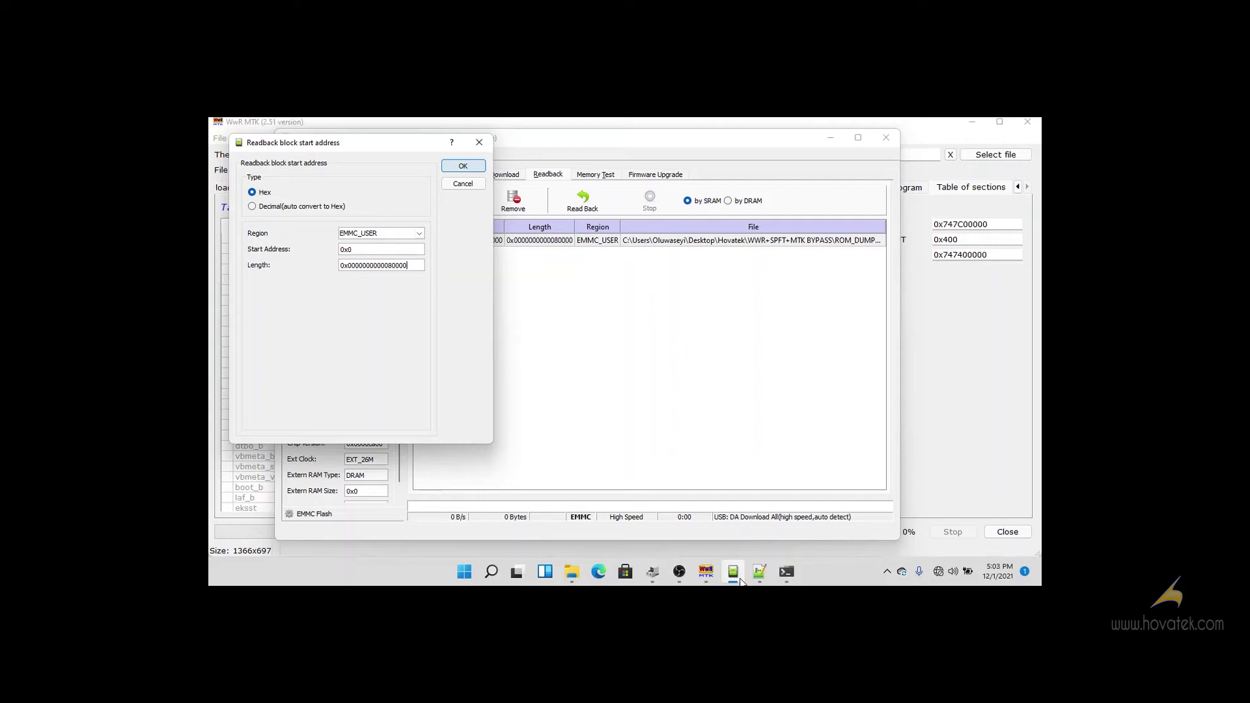
pyautogui.click(706, 571)
pyautogui.click(293, 341)
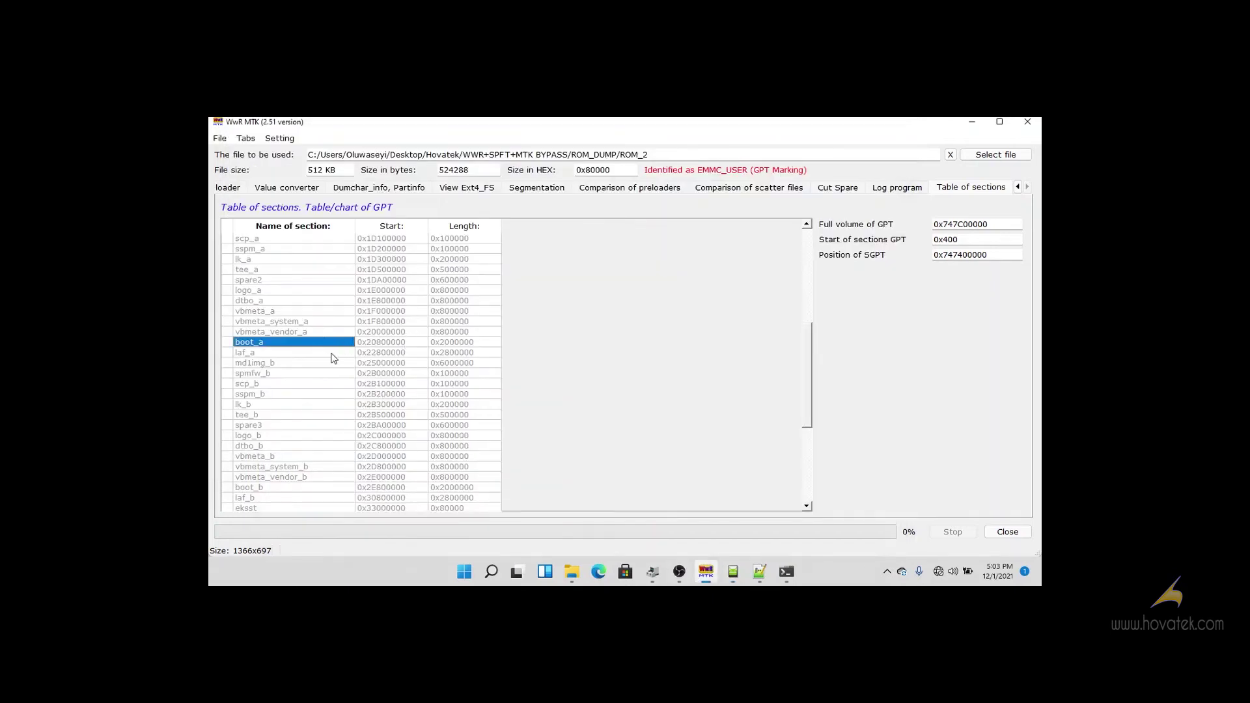
pyautogui.click(357, 355)
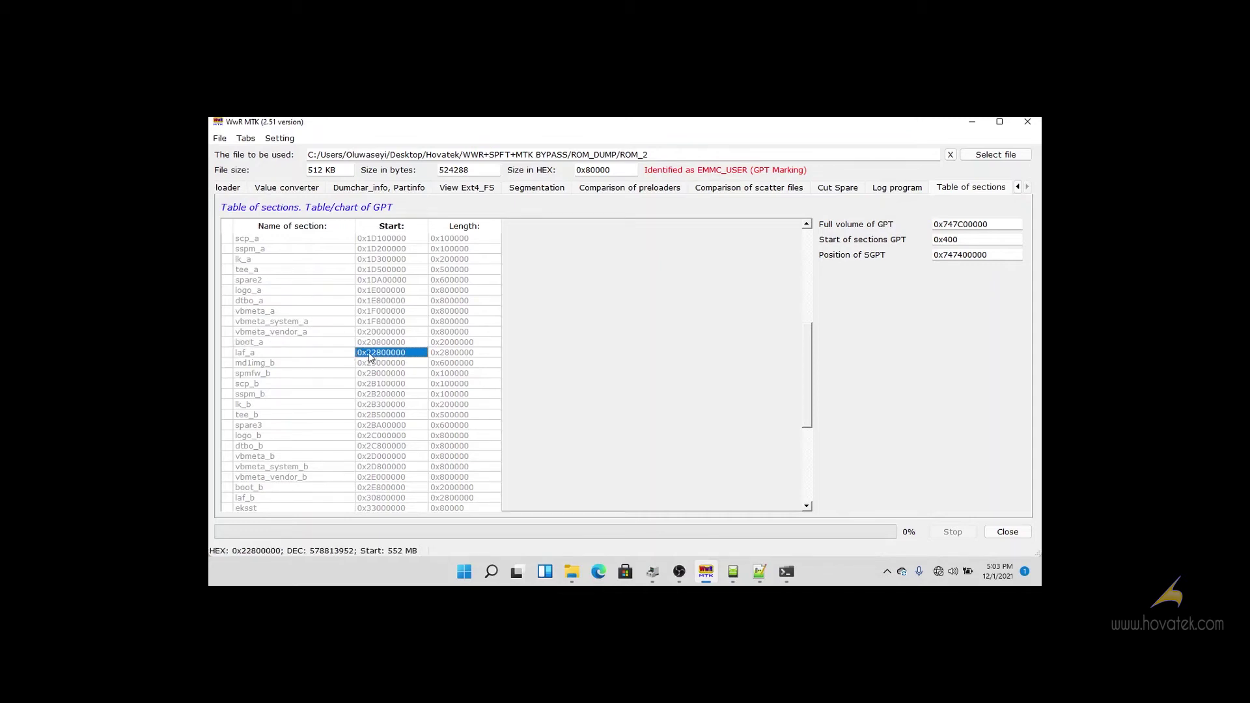
pyautogui.rightClick(375, 356)
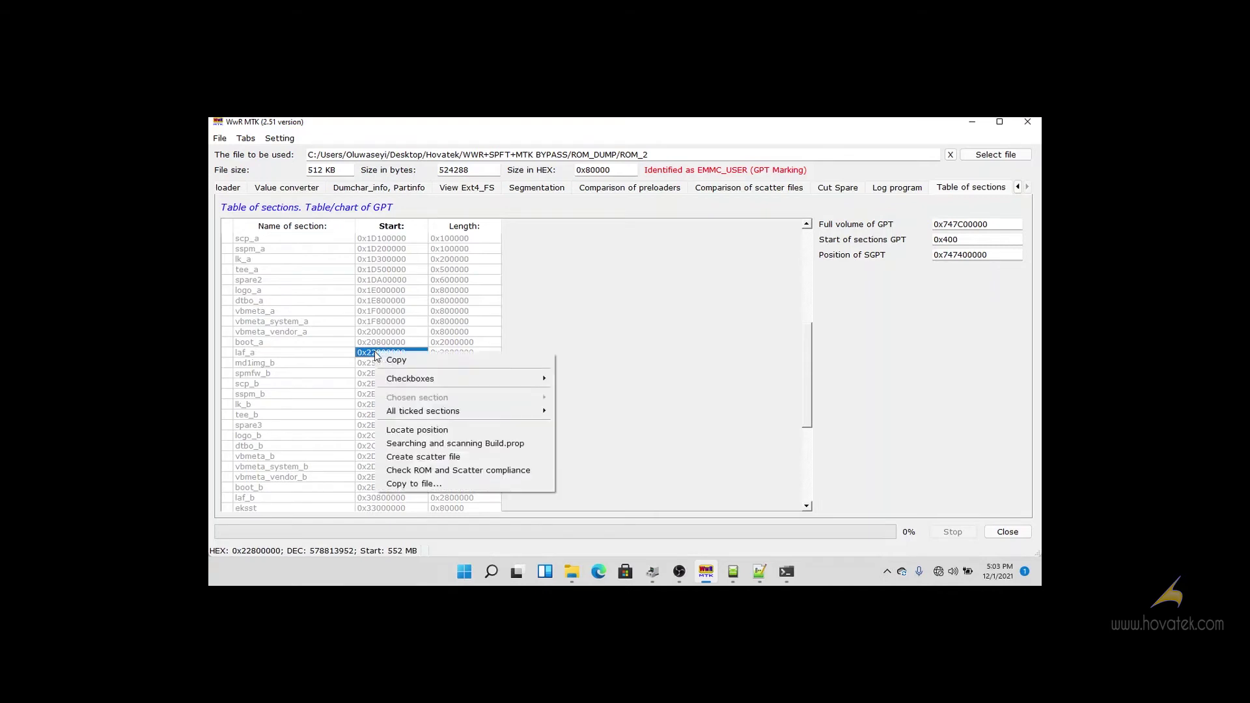
pyautogui.click(393, 358)
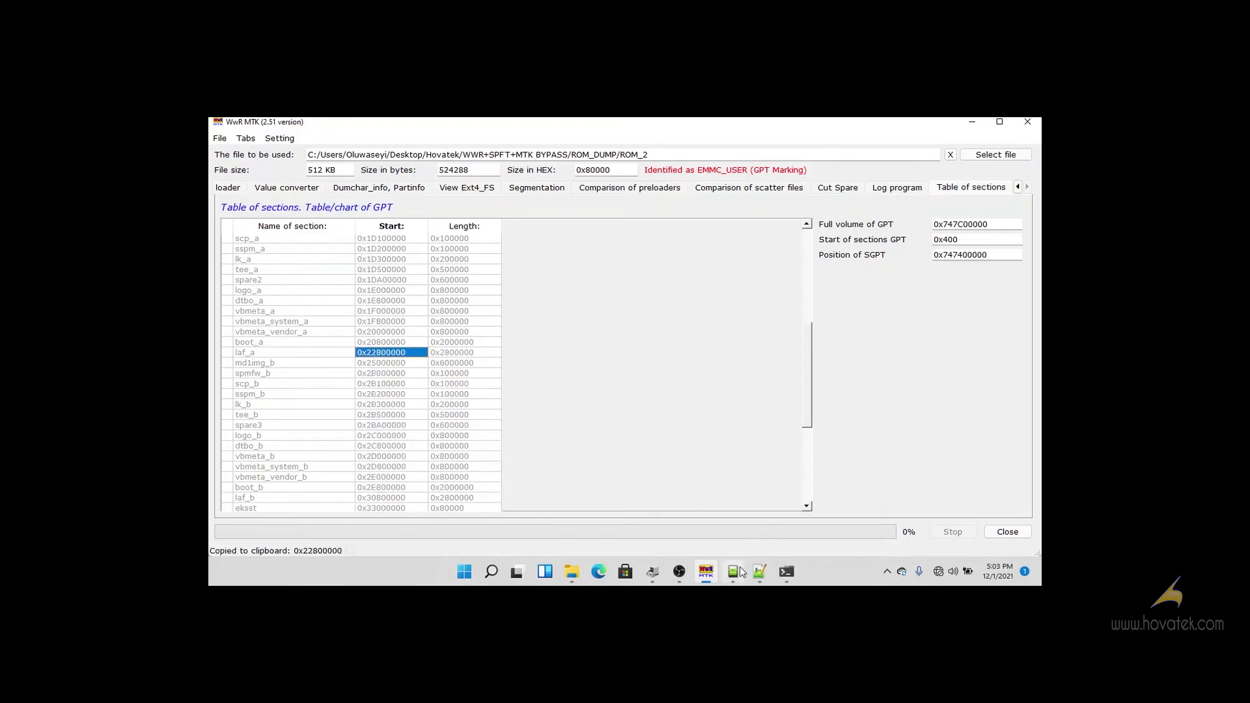
# Return to SP Flash Tool, set the readback block's length to 0x22800000 and confirm the block settings
pyautogui.click(733, 571)
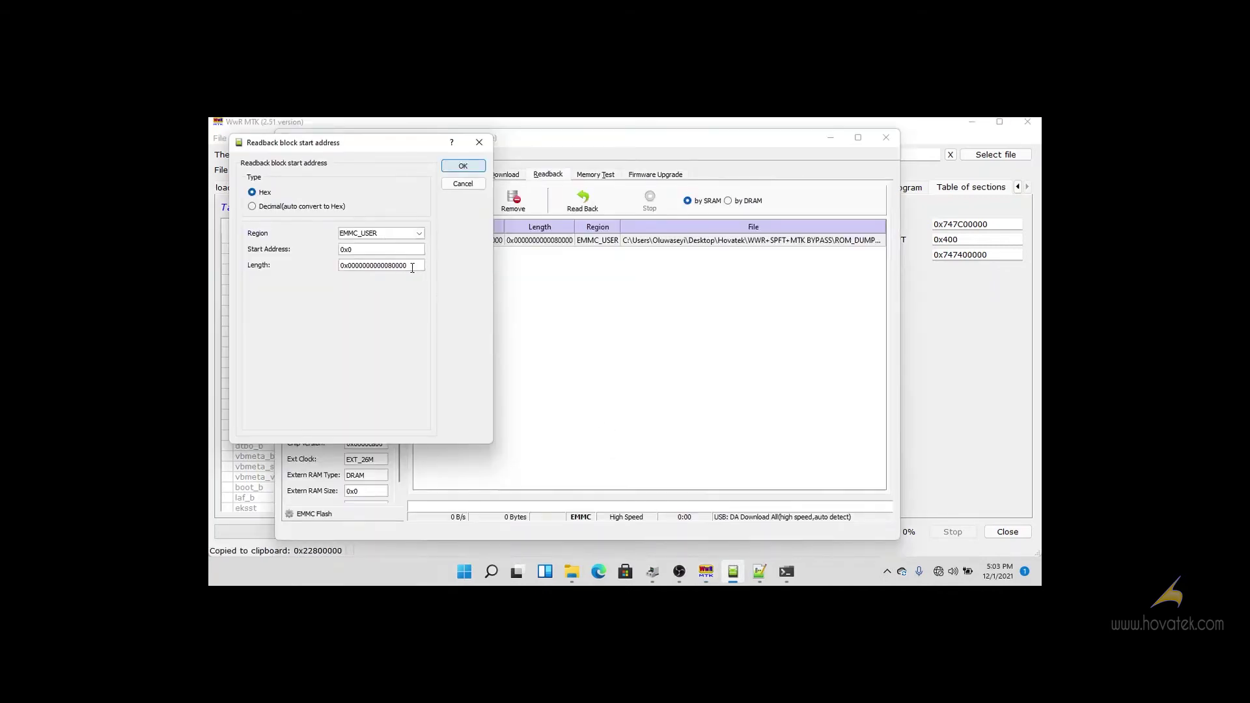
pyautogui.press('BackSpace')
pyautogui.press('BackSpace')
pyautogui.press('BackSpace')
pyautogui.press('BackSpace')
pyautogui.press('BackSpace')
pyautogui.press('BackSpace')
pyautogui.press('BackSpace')
pyautogui.press('BackSpace')
pyautogui.press('BackSpace')
pyautogui.press('BackSpace')
pyautogui.press('BackSpace')
pyautogui.press('BackSpace')
pyautogui.press('BackSpace')
pyautogui.press('BackSpace')
pyautogui.press('BackSpace')
pyautogui.press('BackSpace')
pyautogui.press('BackSpace')
pyautogui.press('BackSpace')
pyautogui.hotkey('ctrl', 'v')
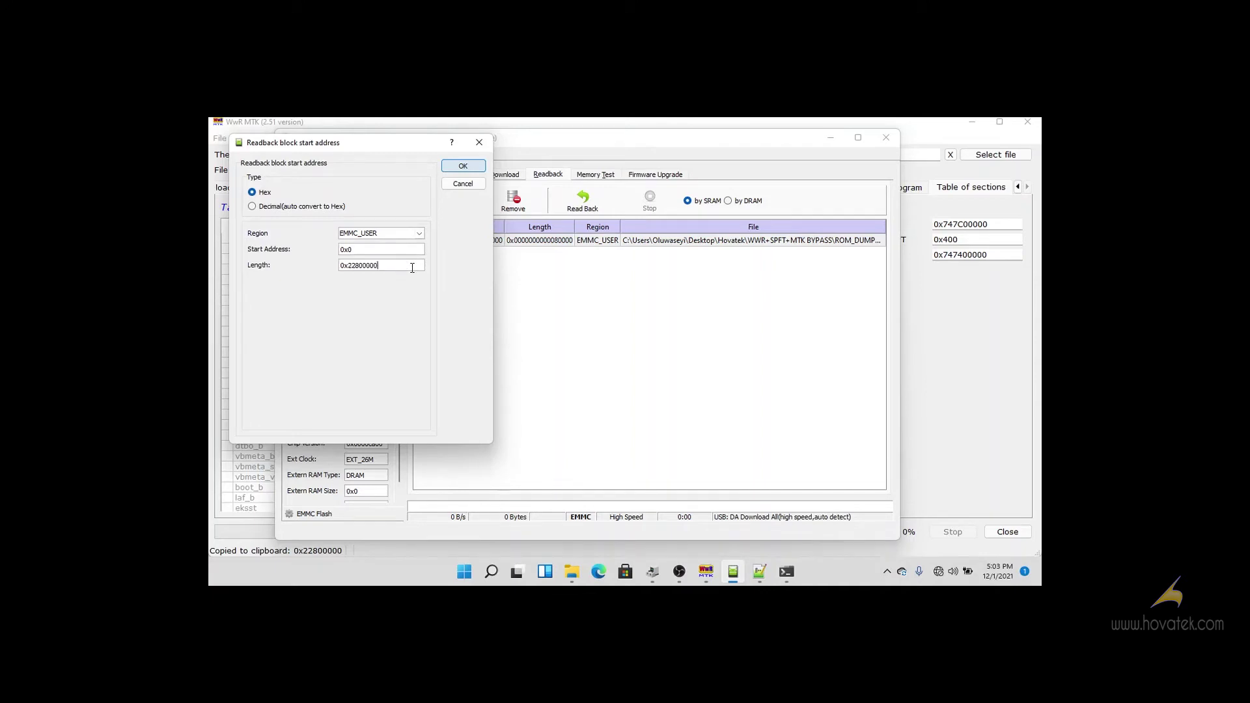
pyautogui.click(463, 166)
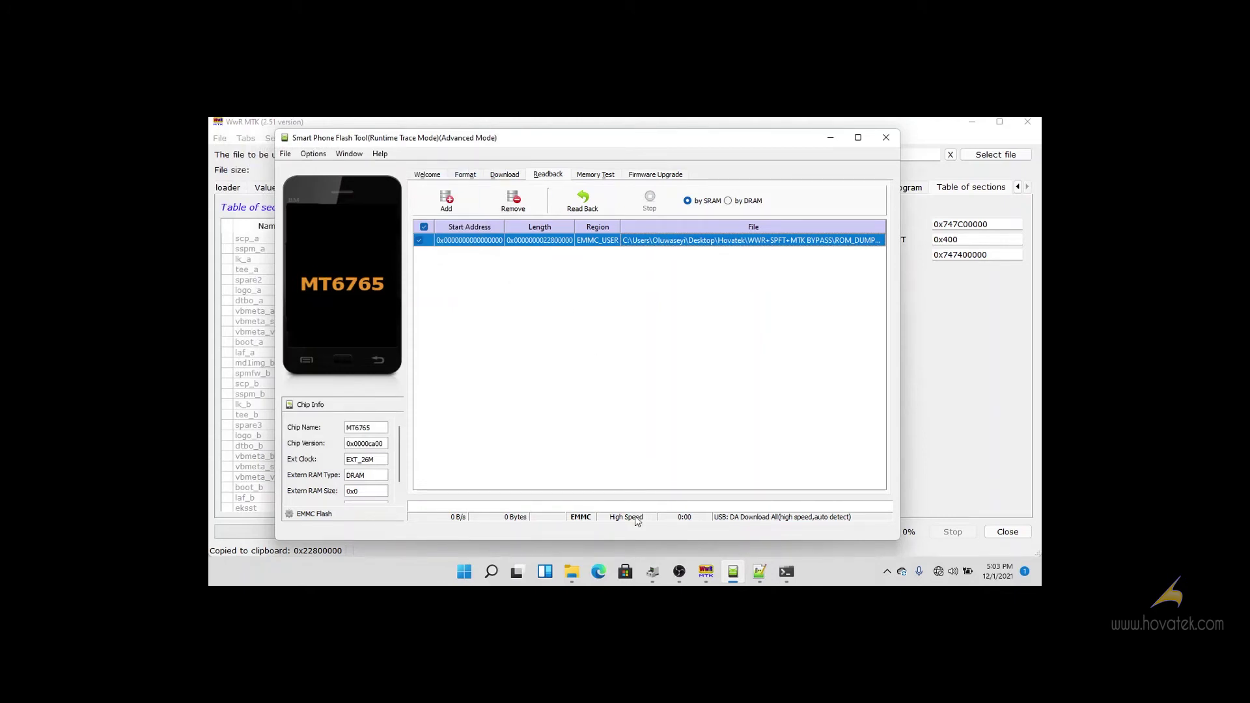
# Dismiss the readback confirmation and minimize SP Flash Tool to return to WwR MTK
pyautogui.moveTo(785, 581)
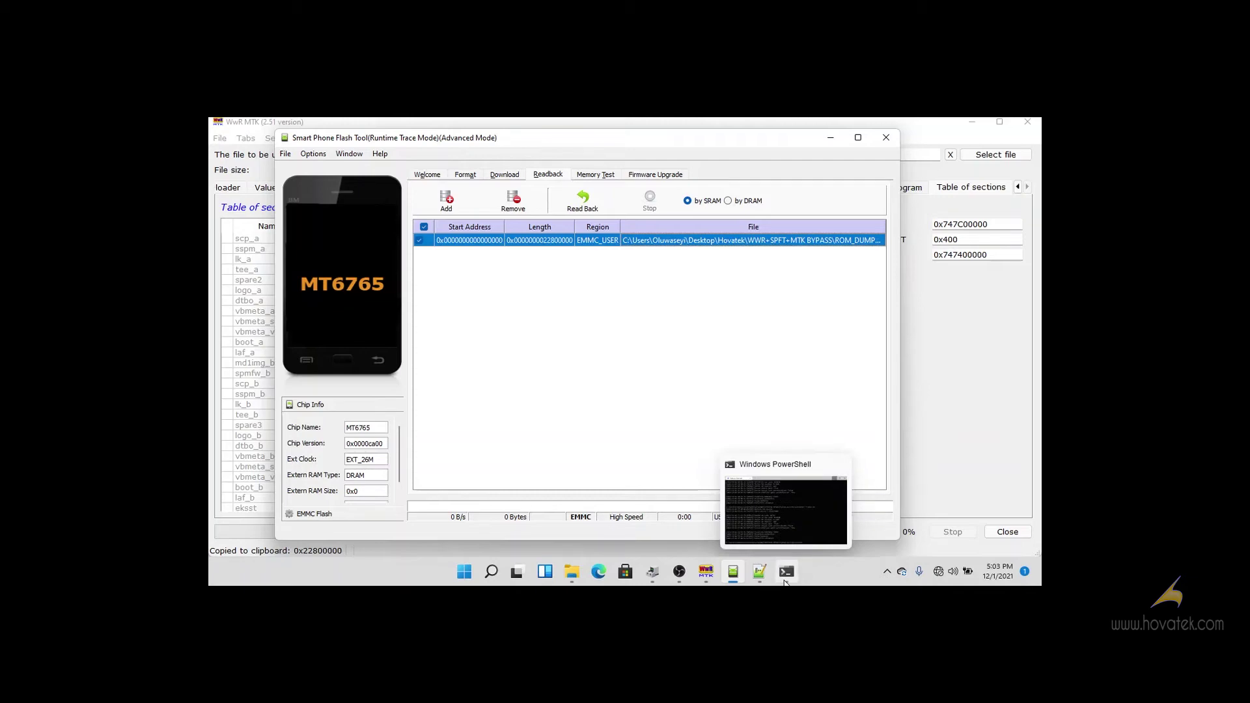
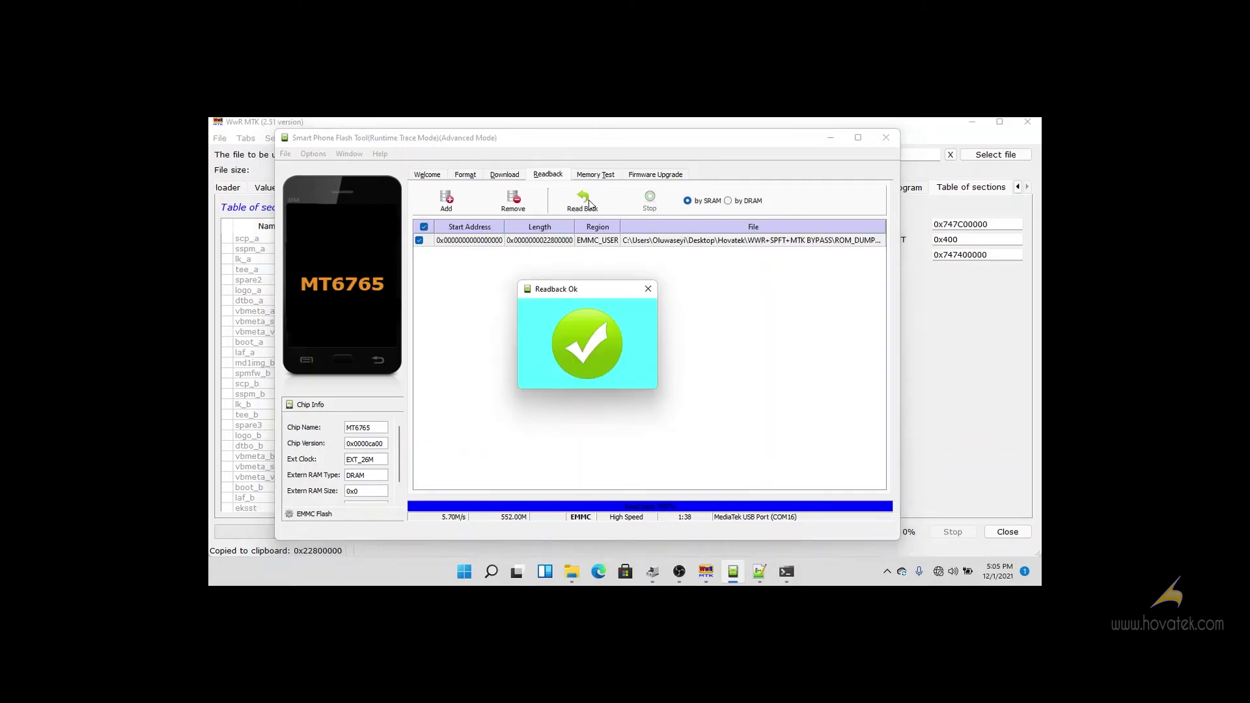
pyautogui.click(647, 290)
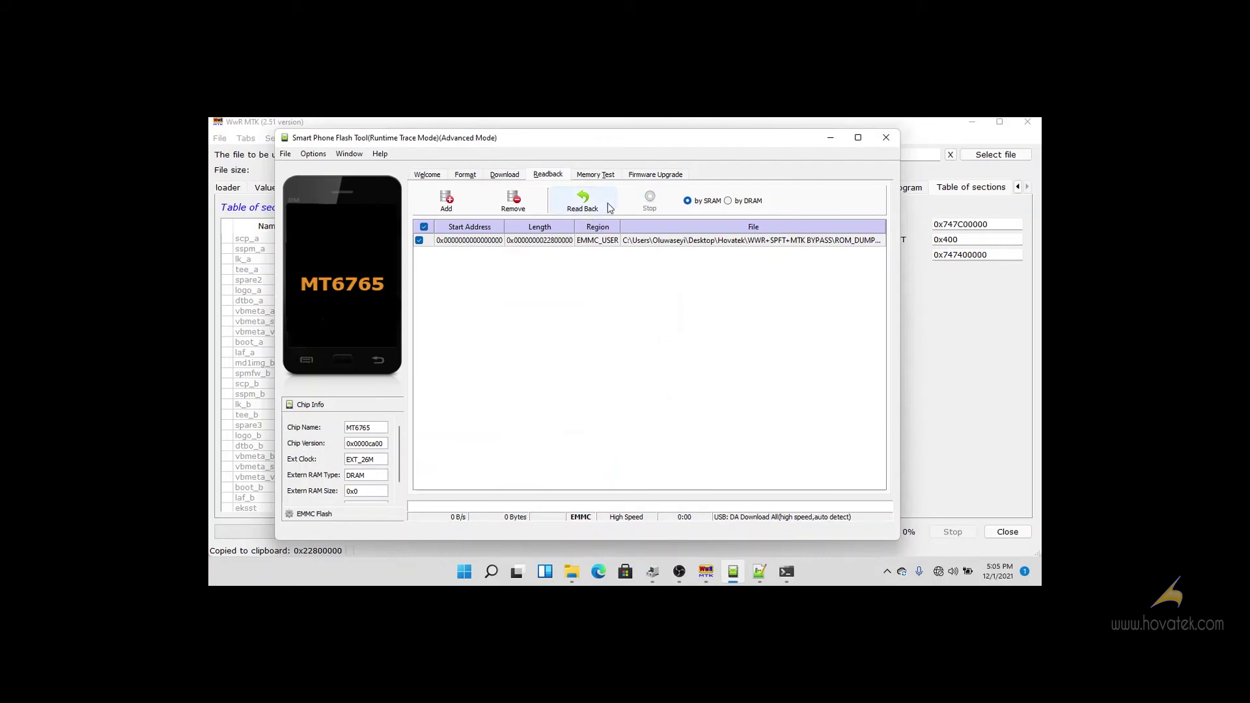
pyautogui.click(830, 137)
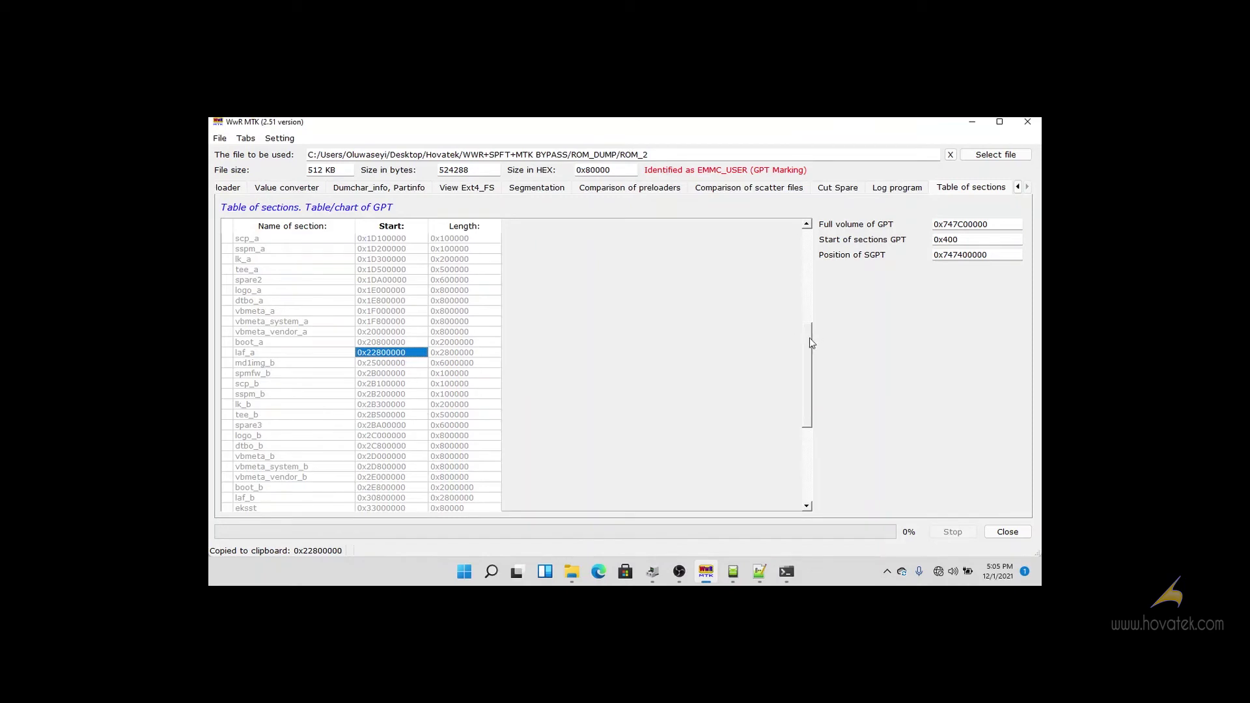
# Examine the GPT section table from first to last partition, including OP_a's start address and the full GPT volume
pyautogui.moveTo(811, 343); pyautogui.dragTo(809, 258)
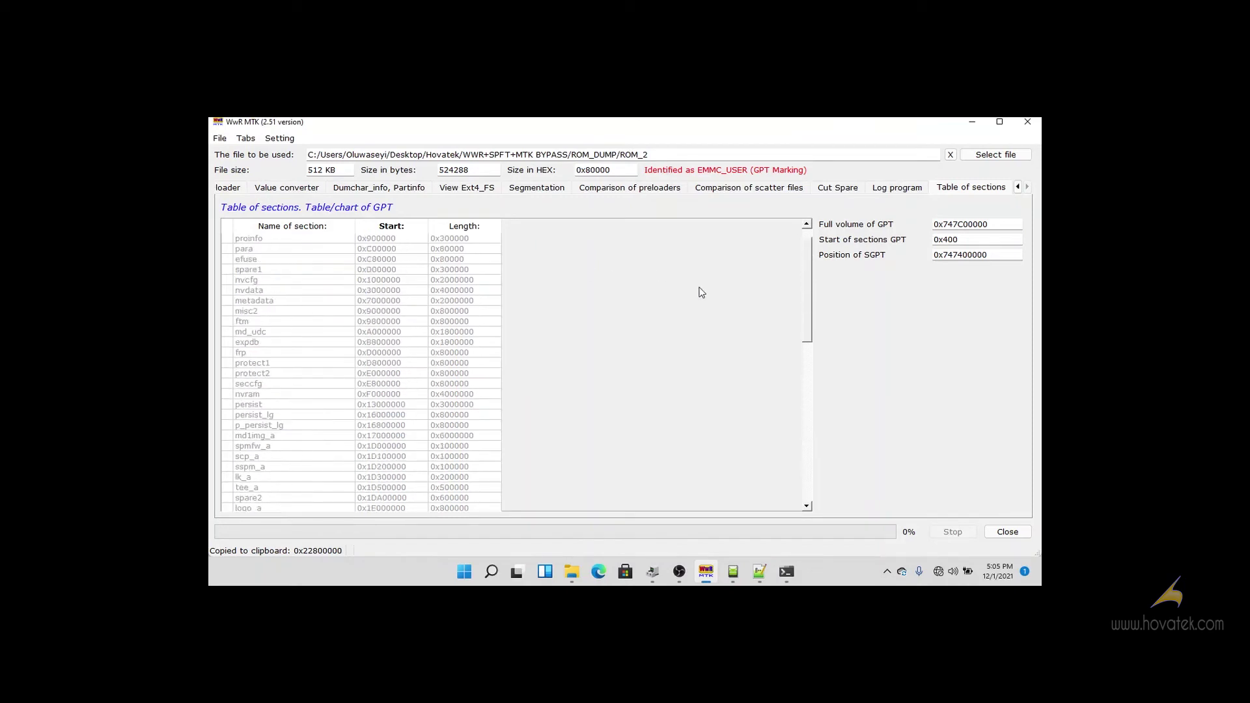
pyautogui.moveTo(804, 306); pyautogui.dragTo(811, 283)
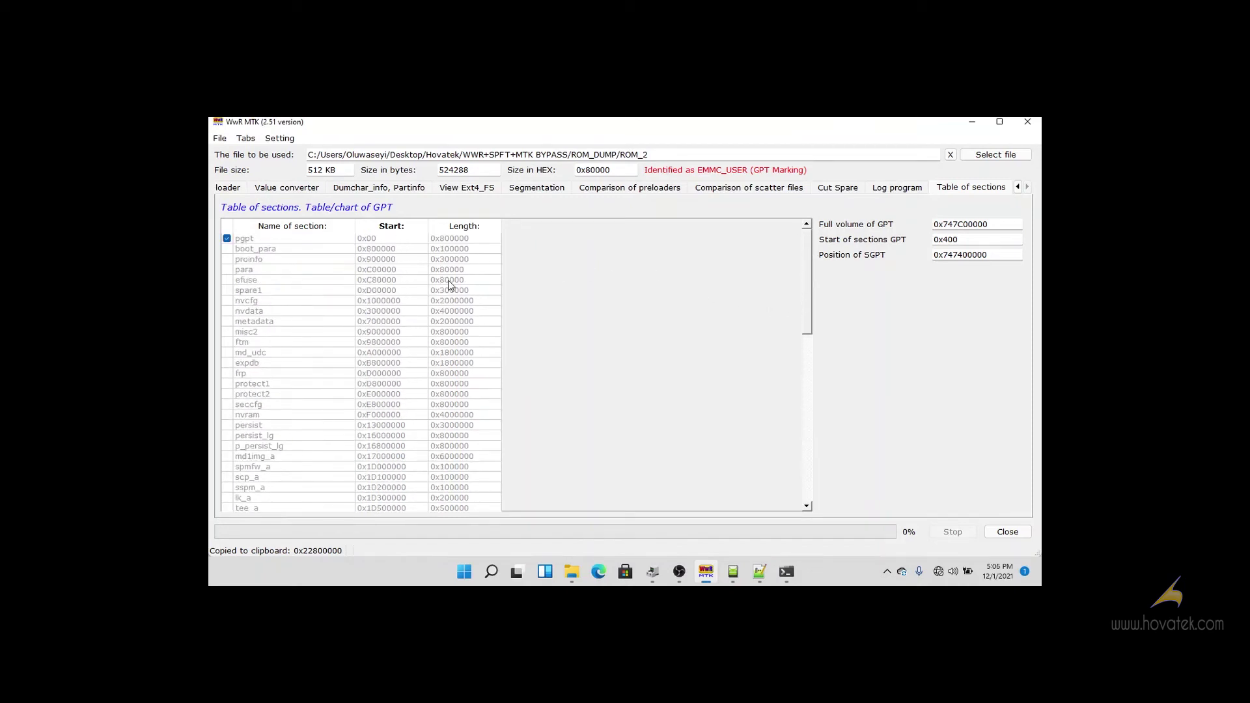
pyautogui.moveTo(807, 247); pyautogui.dragTo(799, 417)
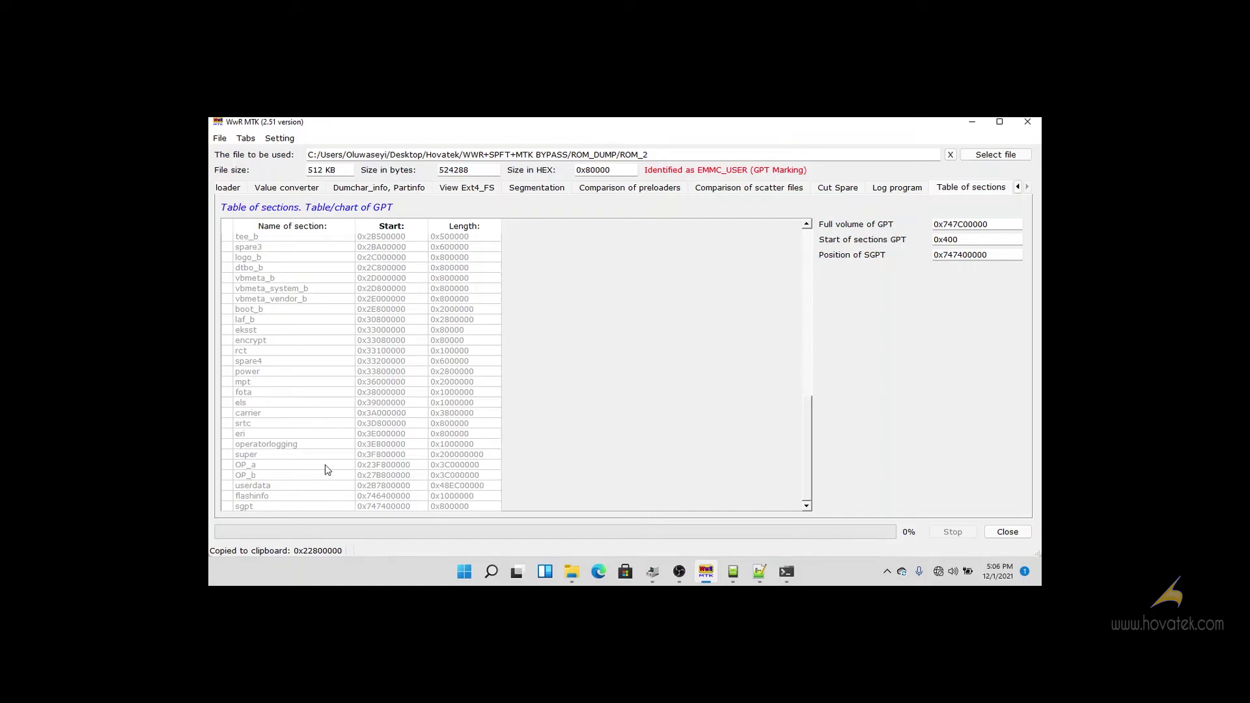
pyautogui.click(377, 464)
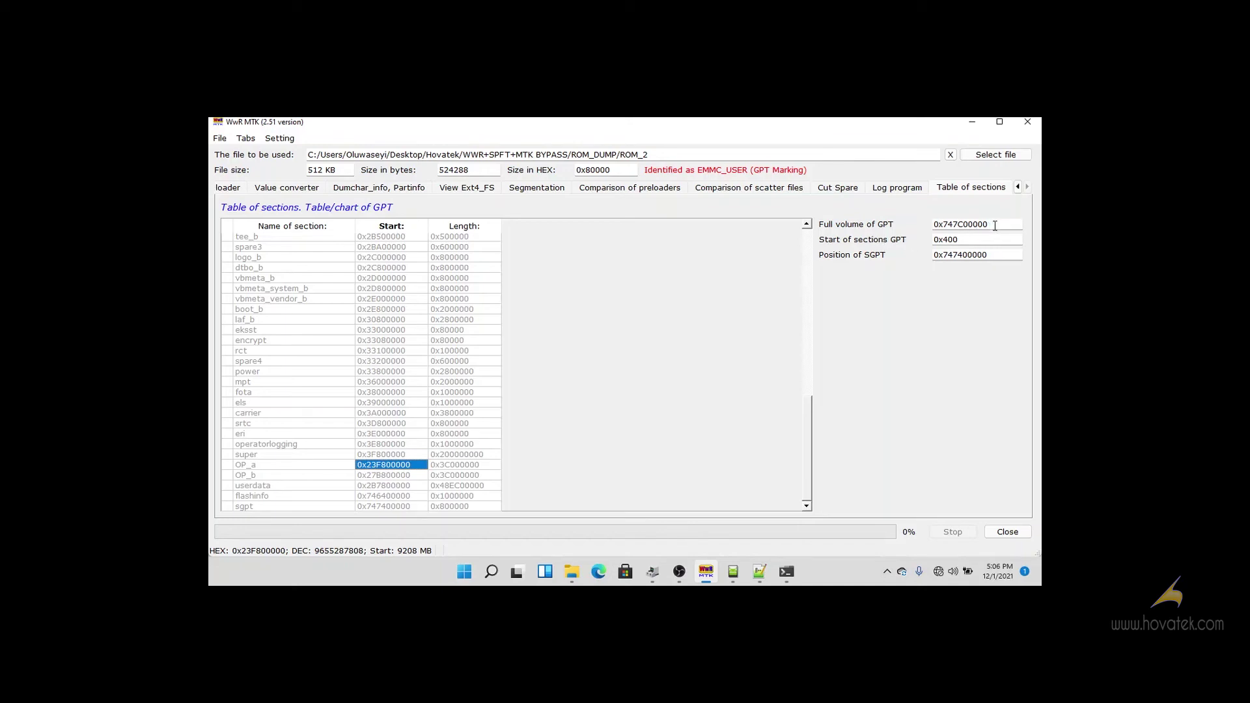
pyautogui.moveTo(996, 227); pyautogui.dragTo(921, 229)
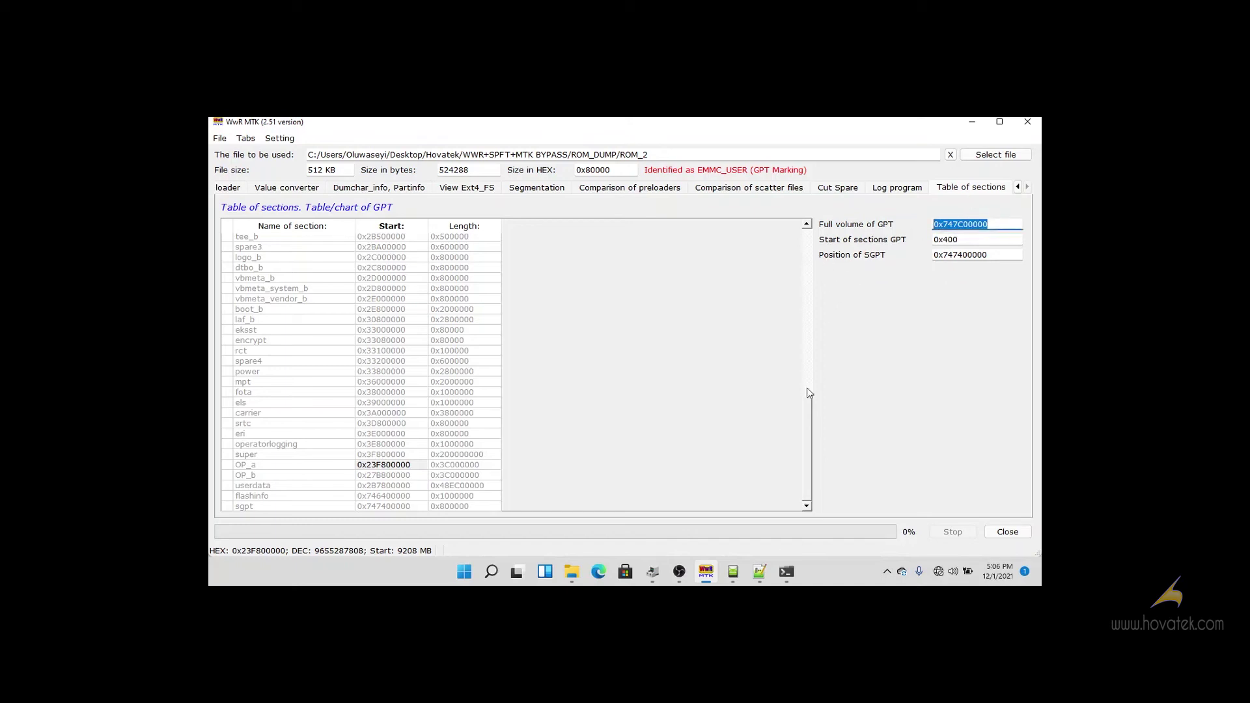
pyautogui.moveTo(809, 403); pyautogui.dragTo(817, 231)
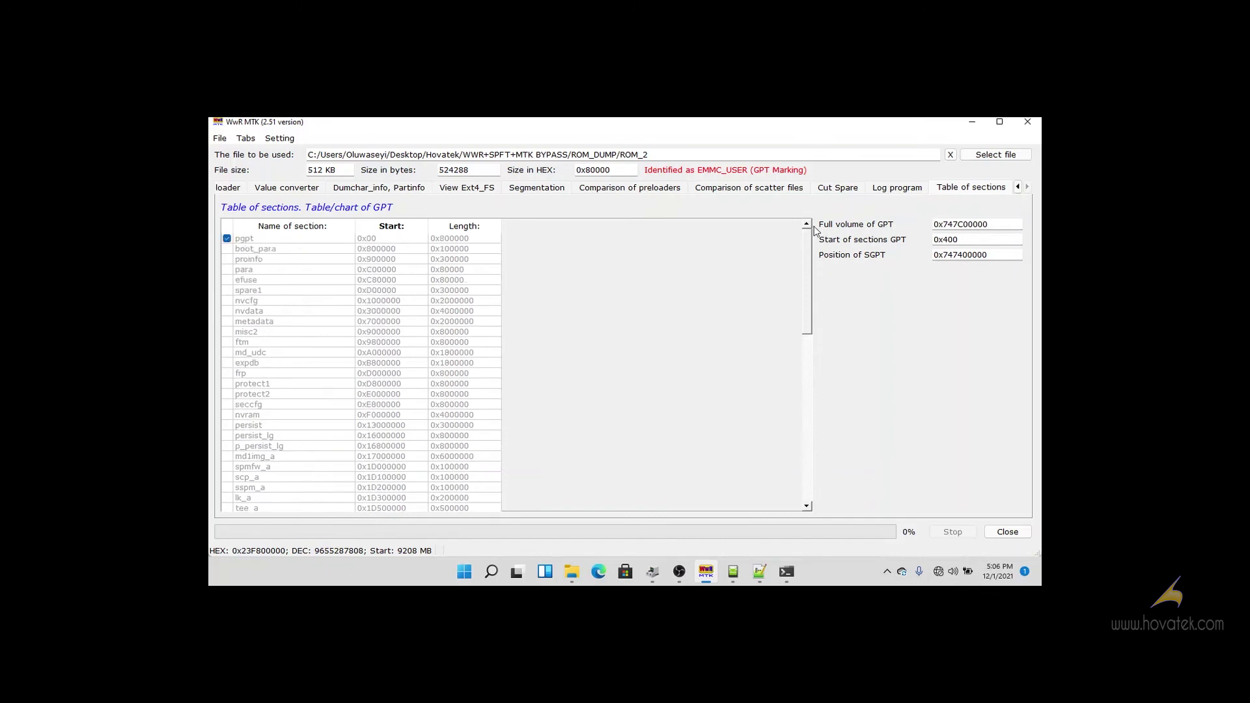
# Load ROM_3 from the ROM_DUMP folder with ROM_1 as the preloader file, and review the sections it covers
pyautogui.click(990, 156)
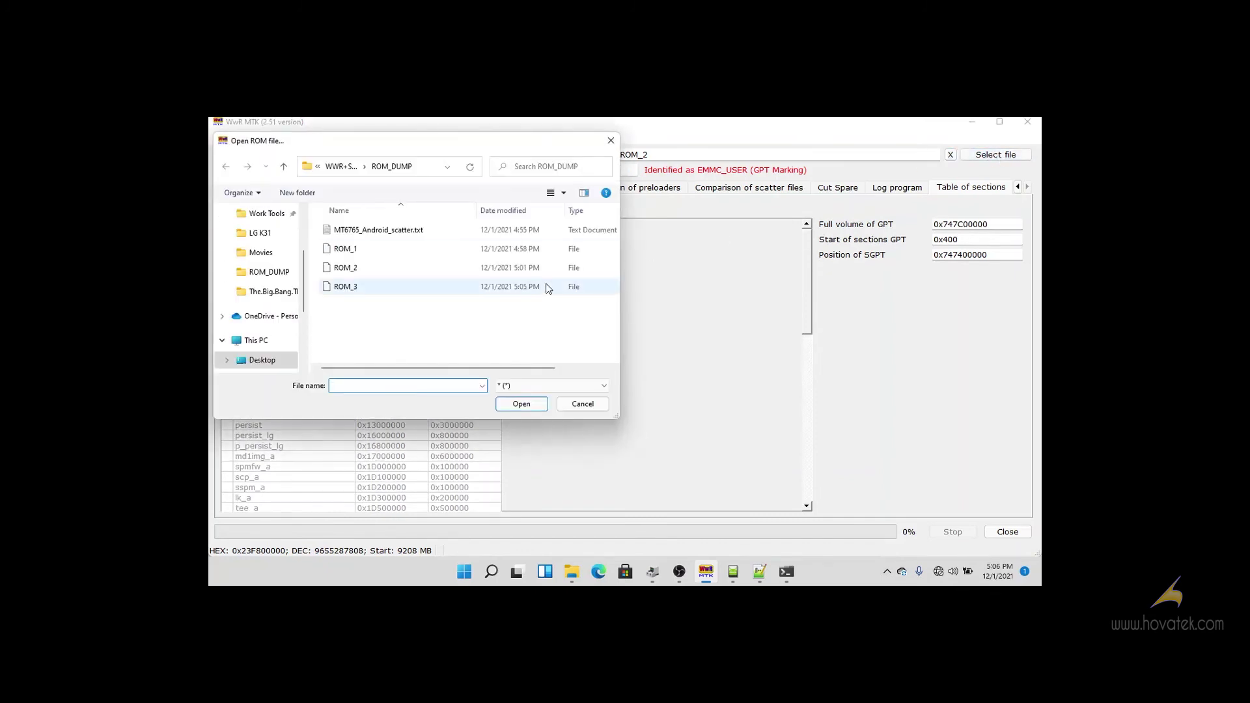
pyautogui.doubleClick(357, 287)
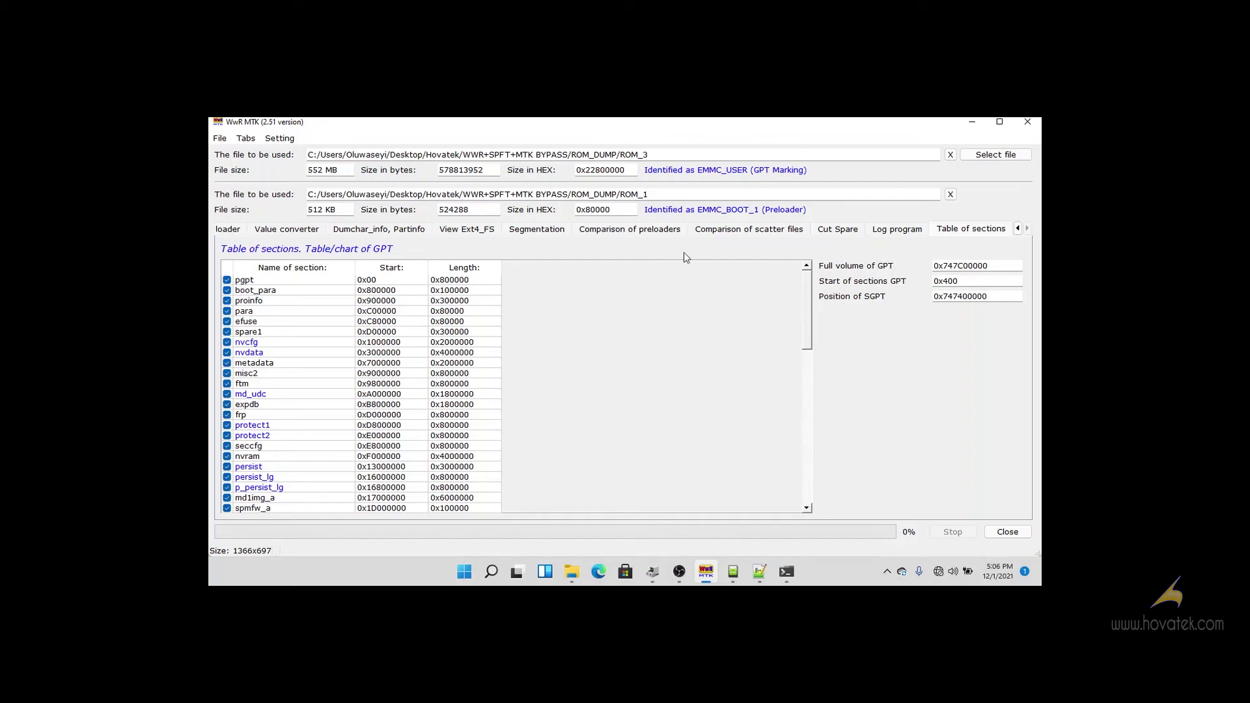
pyautogui.moveTo(810, 286); pyautogui.dragTo(816, 353)
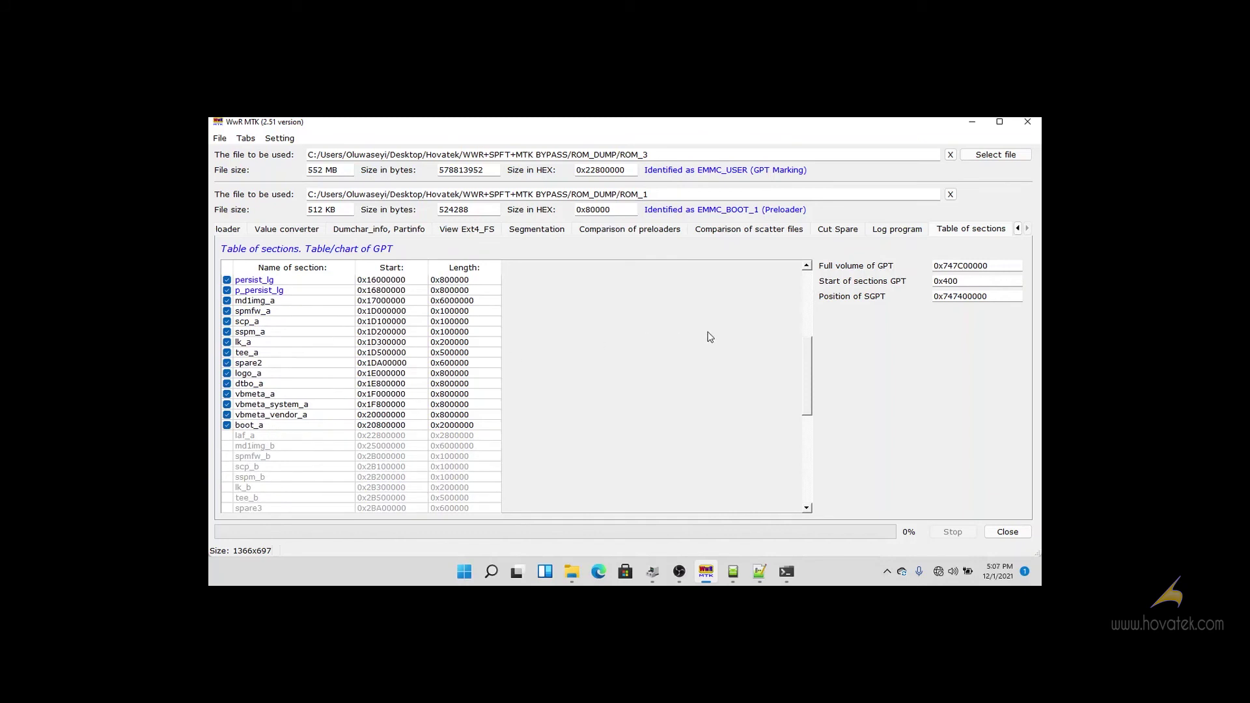
pyautogui.moveTo(809, 369); pyautogui.dragTo(805, 286)
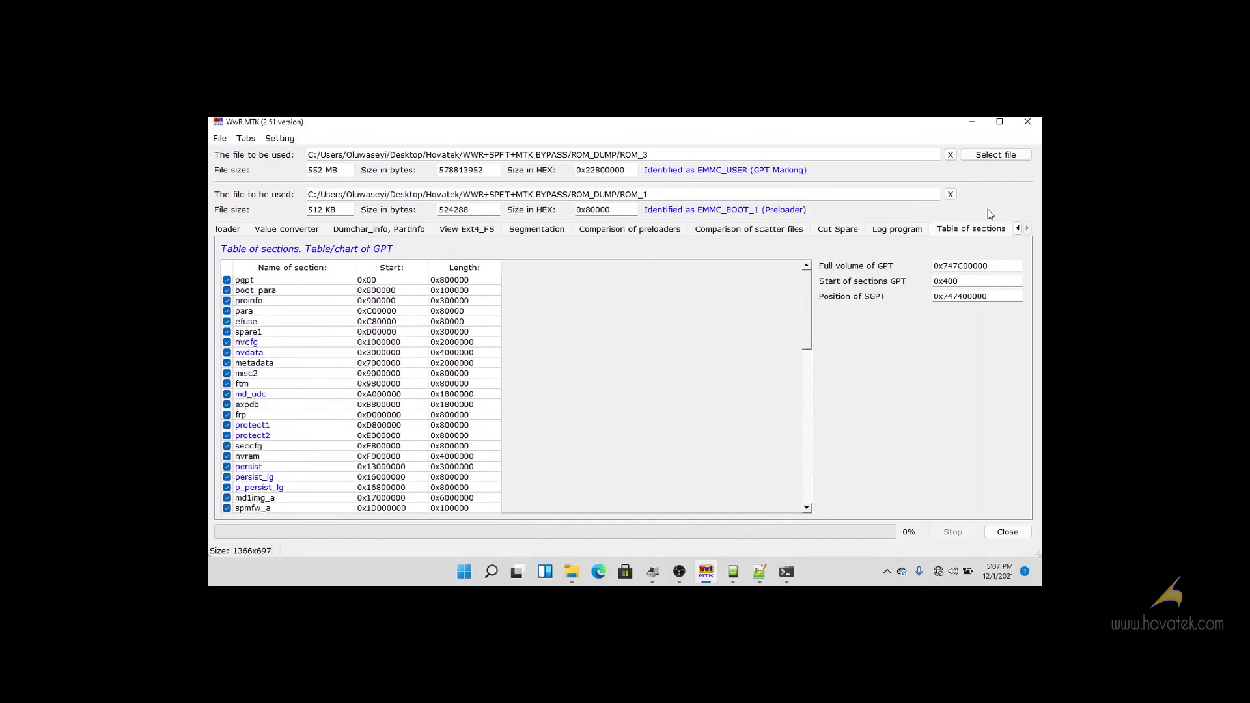
# Open Auto mode's Start Autopilot section and enable only platform identification from LK by binary search
pyautogui.click(1018, 229)
pyautogui.click(1018, 229)
pyautogui.click(1018, 229)
pyautogui.click(1018, 229)
pyautogui.click(1018, 229)
pyautogui.click(1018, 229)
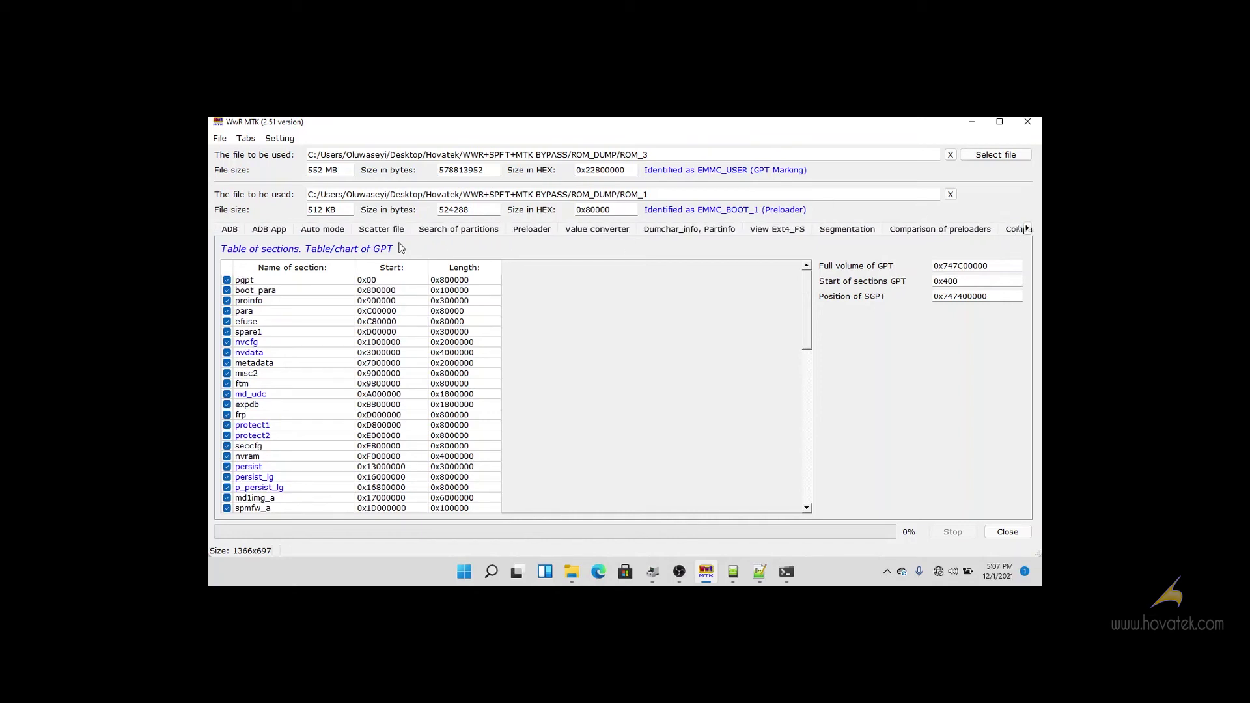
pyautogui.click(325, 231)
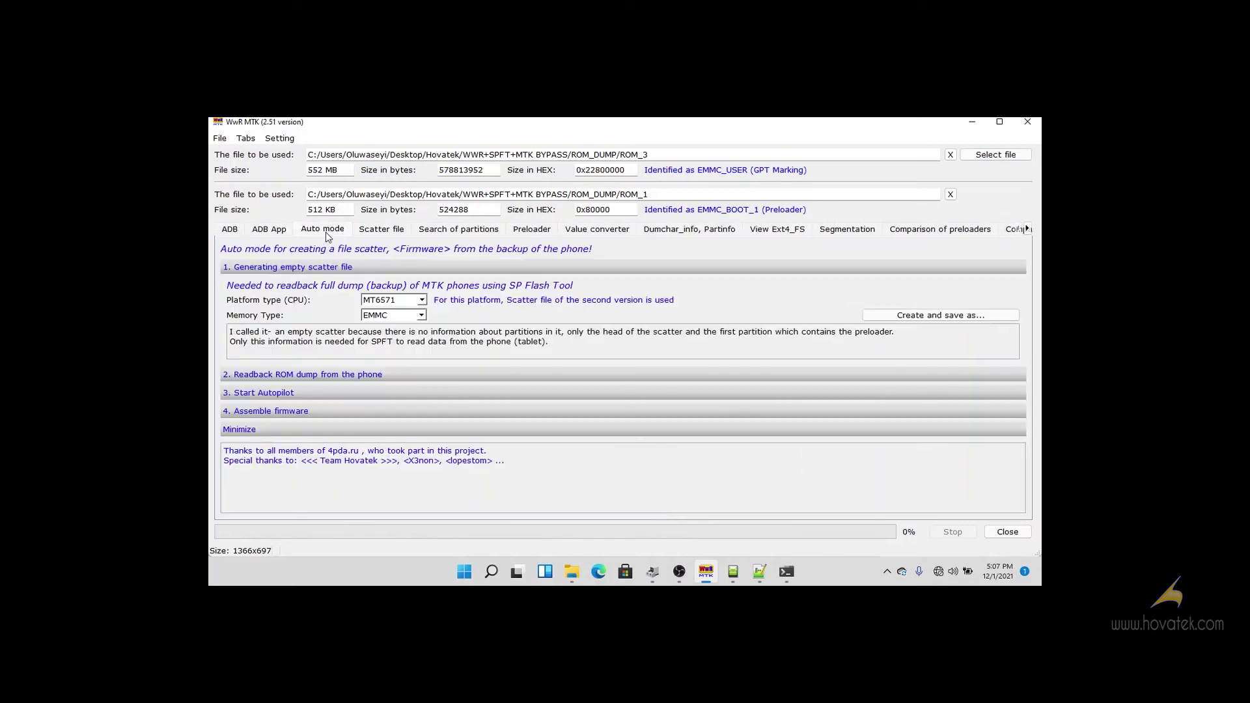
pyautogui.click(260, 393)
pyautogui.click(225, 337)
pyautogui.click(224, 337)
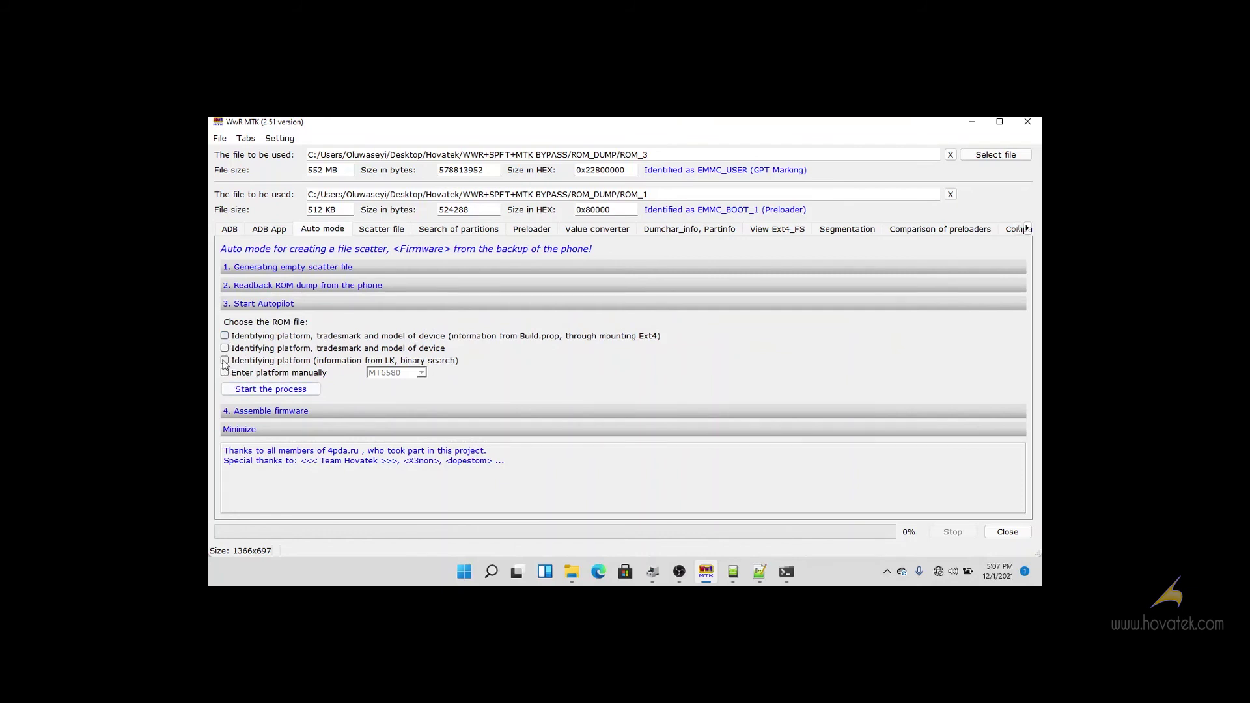
pyautogui.click(225, 361)
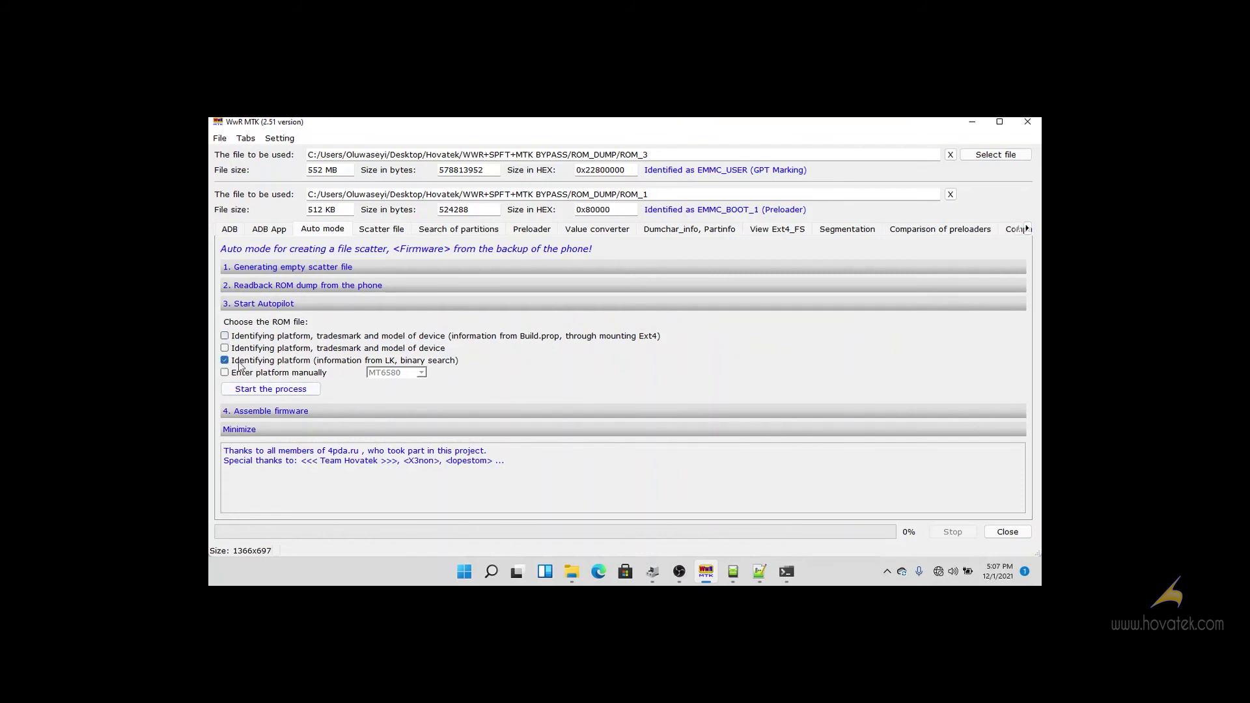
# Start the Autopilot process on the loaded ROM dump and accept MT6765 as the platform
pyautogui.click(270, 392)
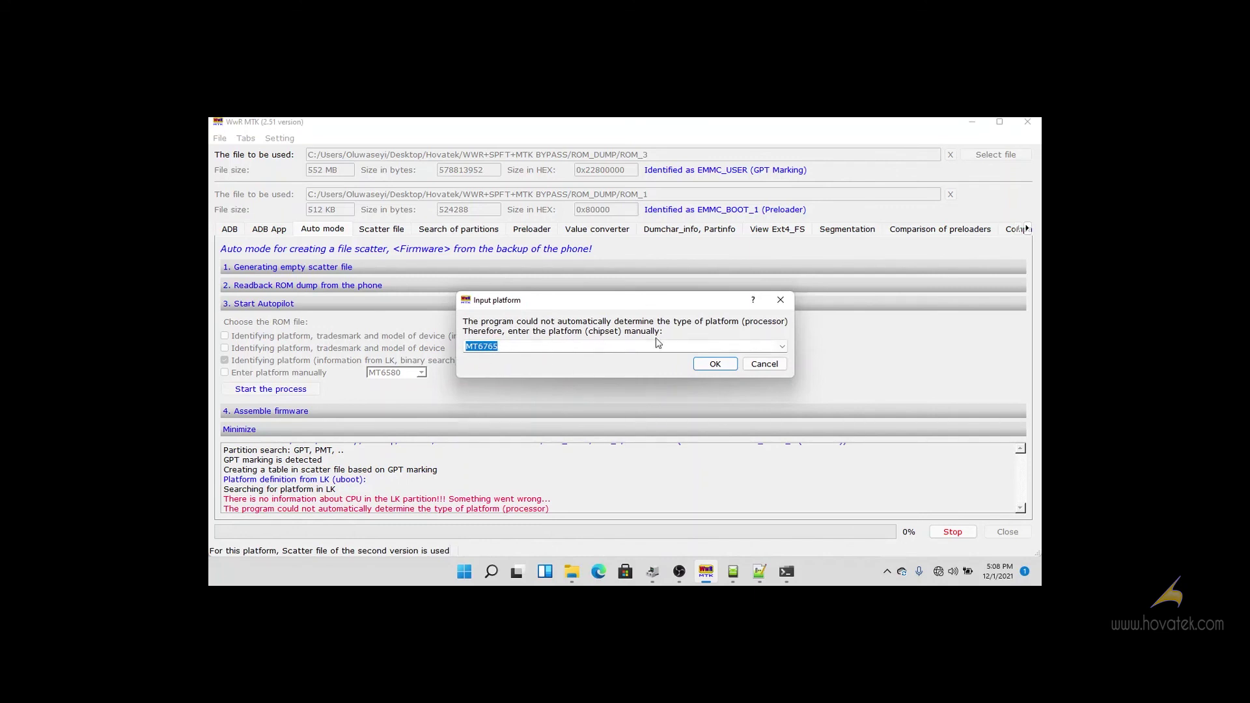
pyautogui.click(710, 366)
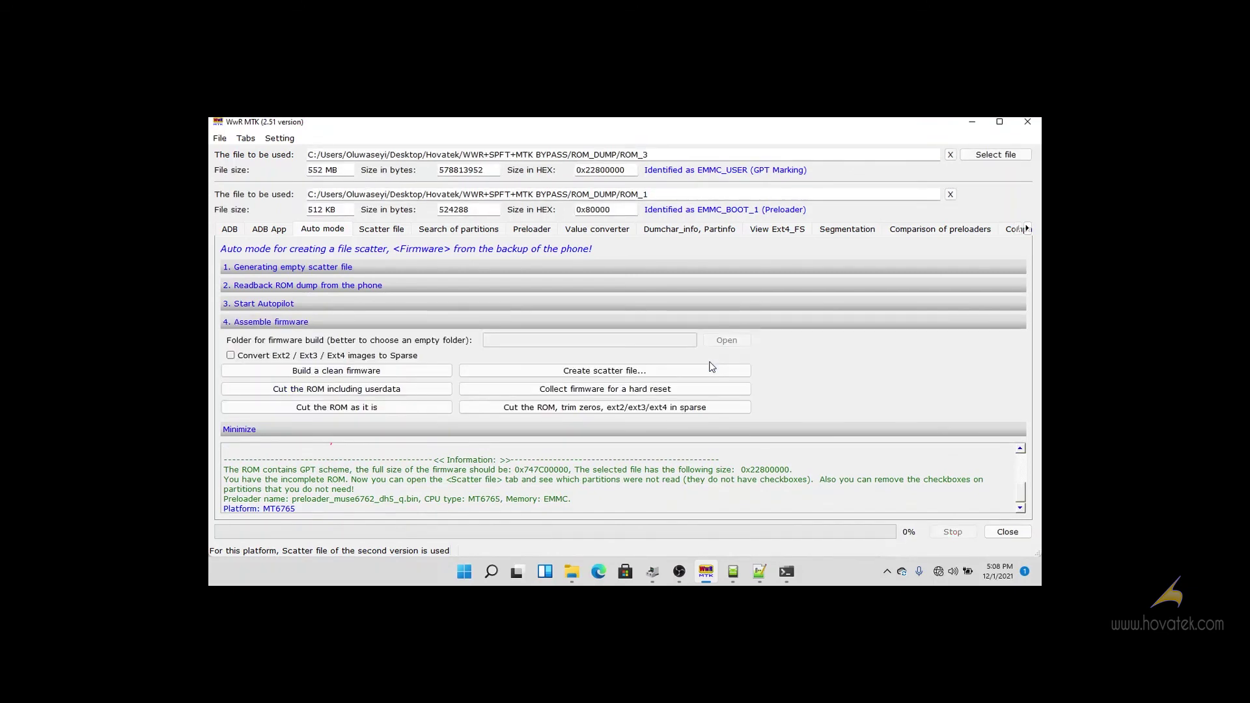
# Cut the ROM as it is into the ROM_DUMP folder and review the extracted partition files and scatter file there
pyautogui.click(348, 409)
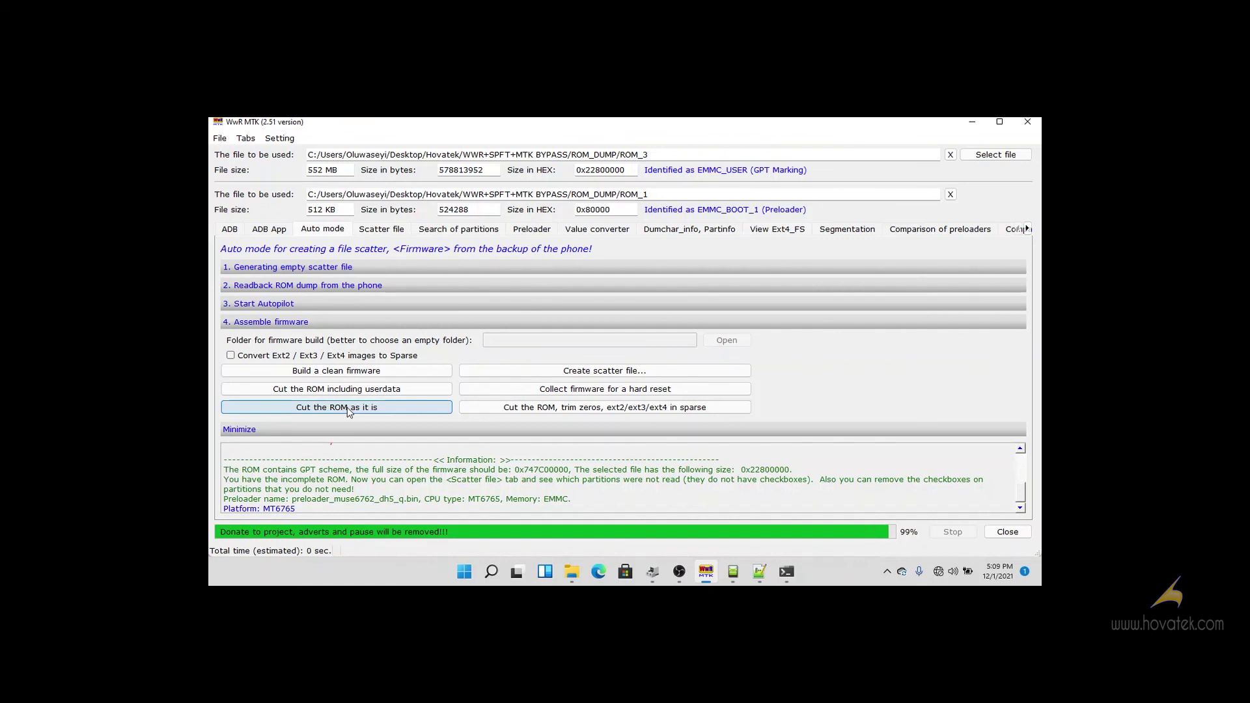
pyautogui.click(349, 409)
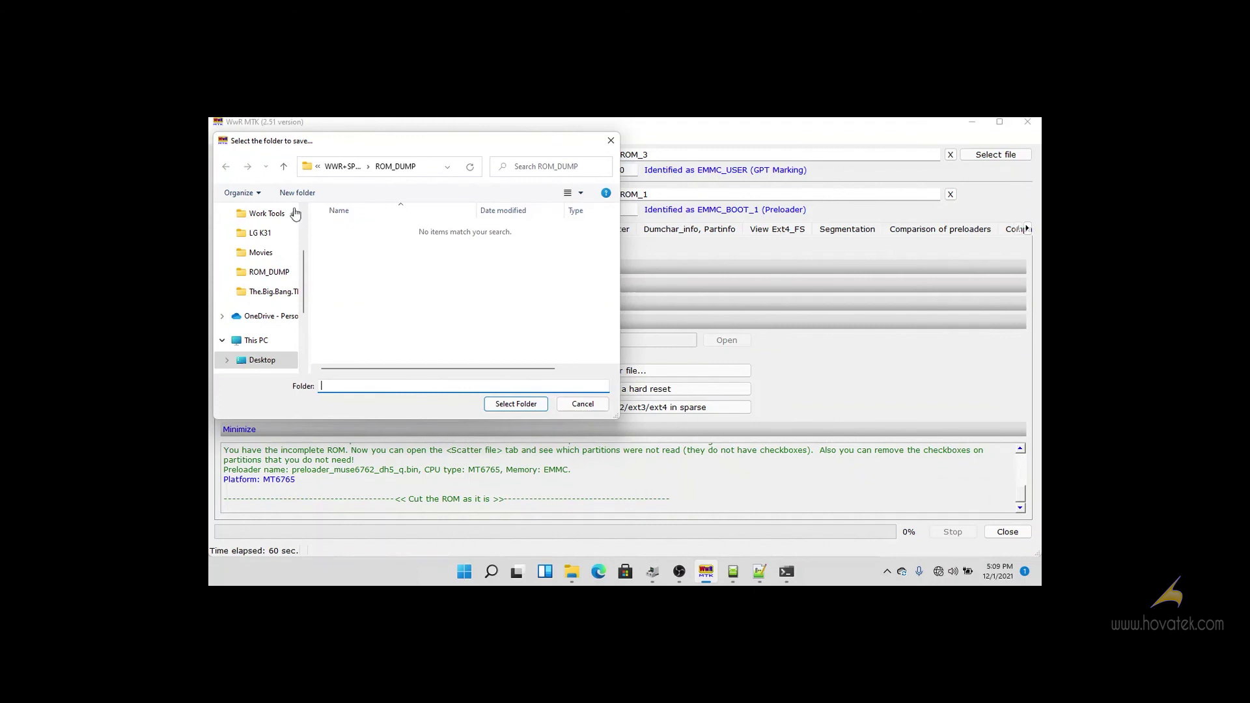
pyautogui.click(284, 170)
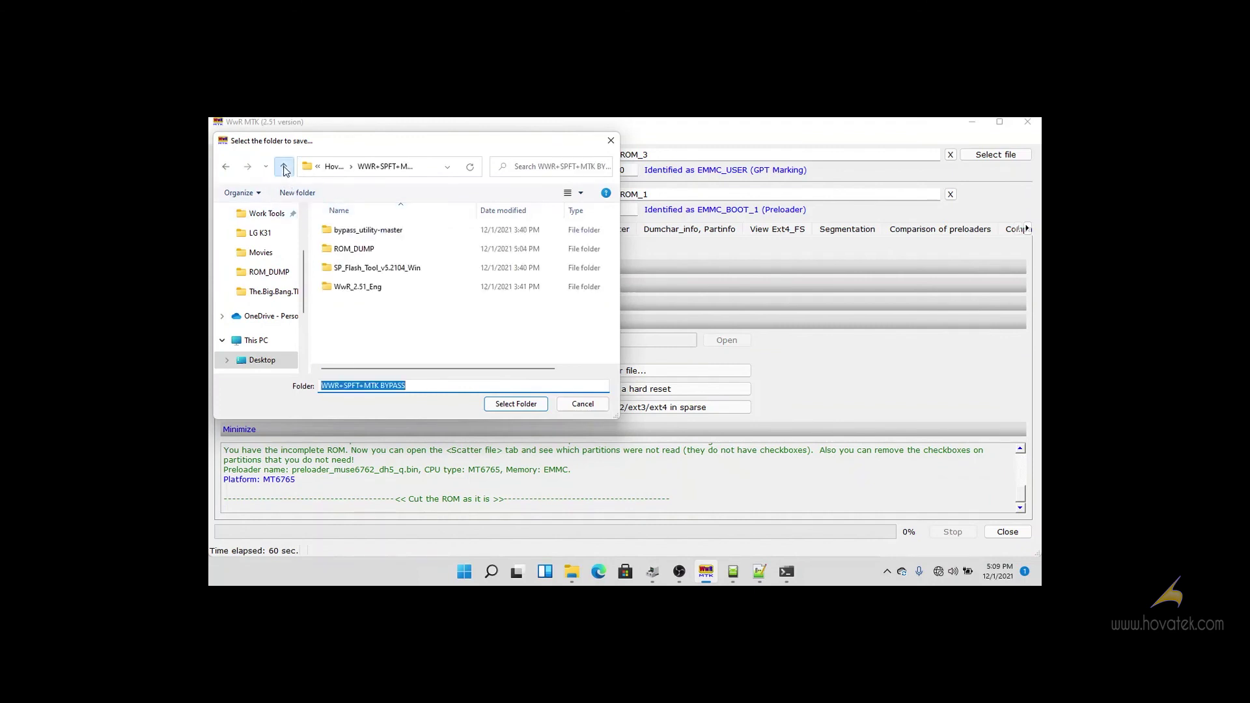
pyautogui.click(356, 248)
pyautogui.doubleClick(355, 248)
pyautogui.click(516, 404)
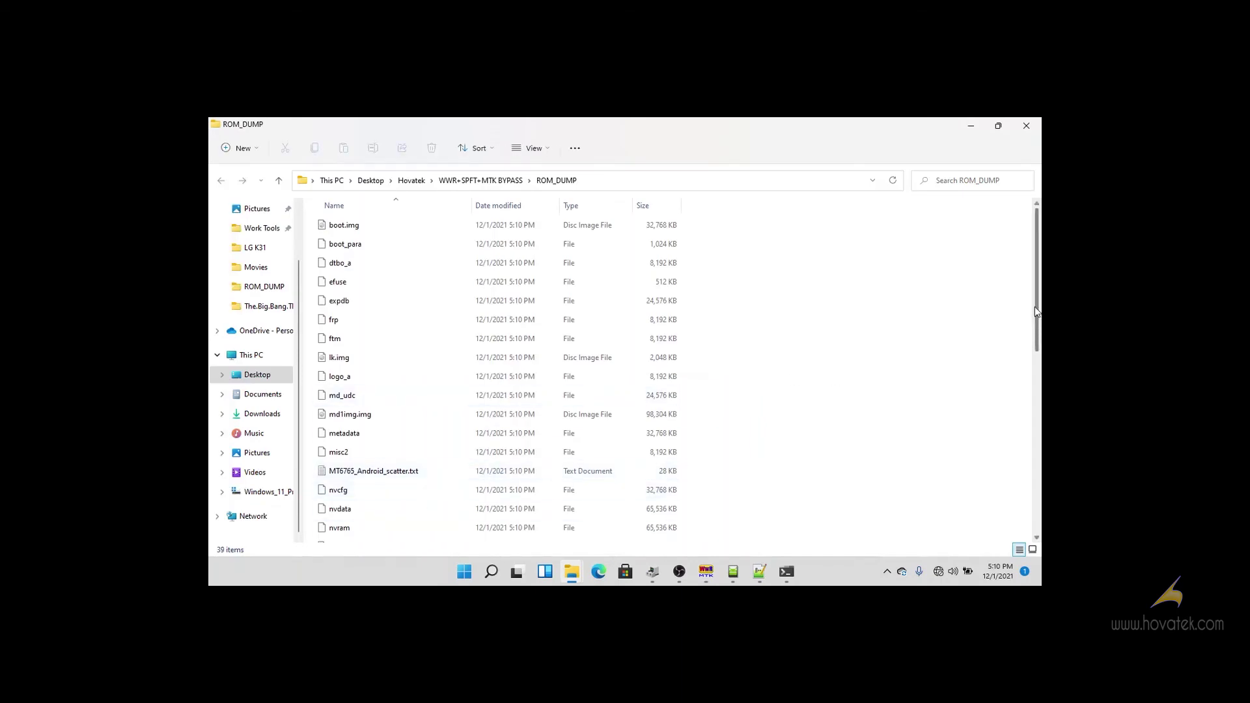
pyautogui.moveTo(1036, 311)
pyautogui.mouseDown()
pyautogui.moveTo(1037, 406)
pyautogui.moveTo(1040, 287)
pyautogui.mouseUp()
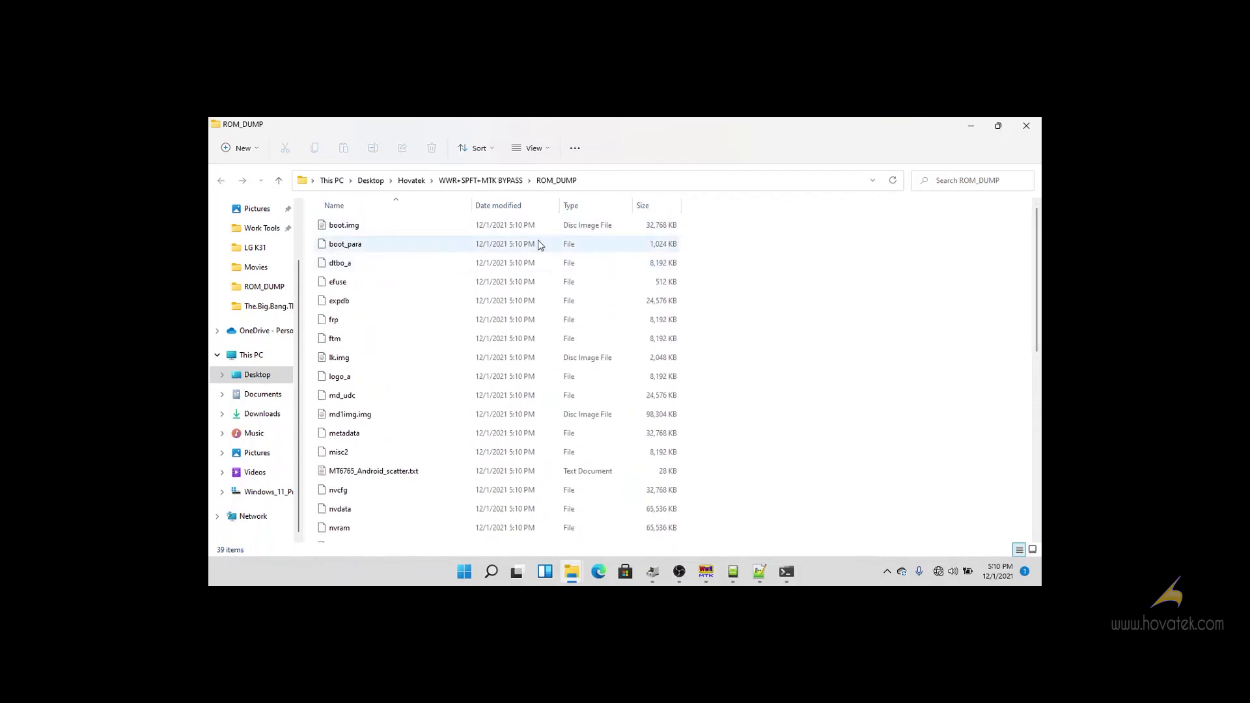
pyautogui.moveTo(1038, 242); pyautogui.dragTo(1037, 501)
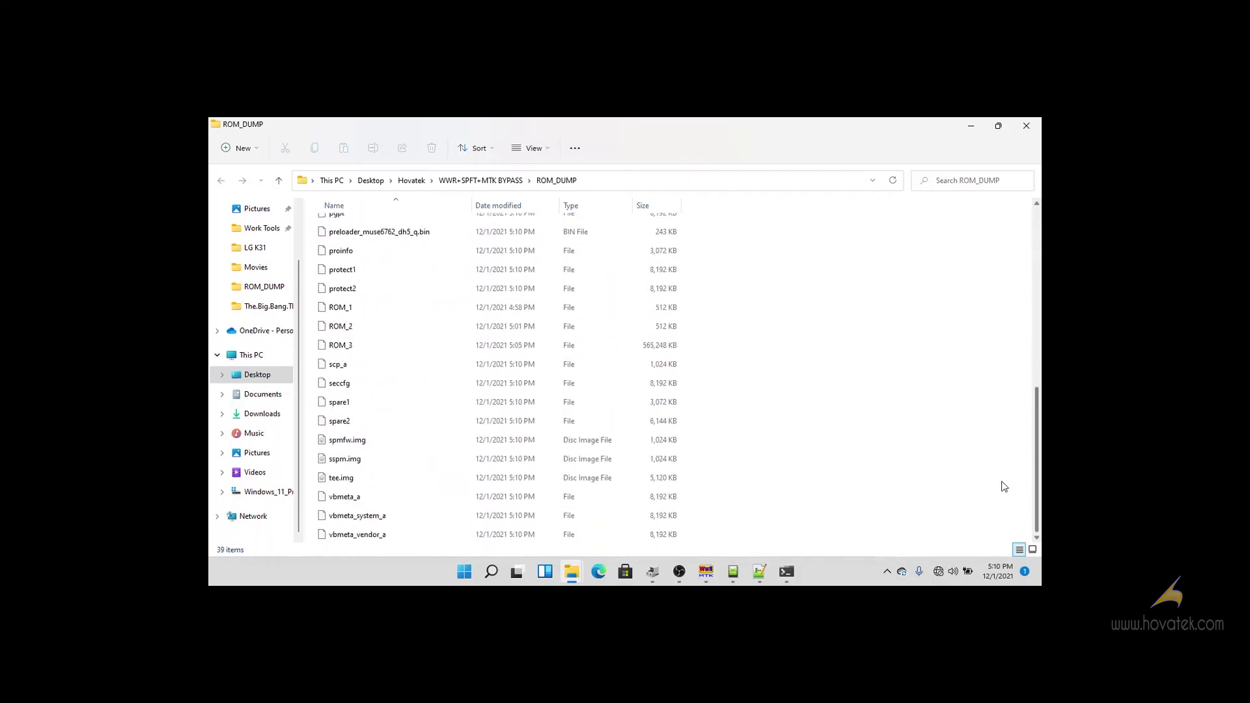